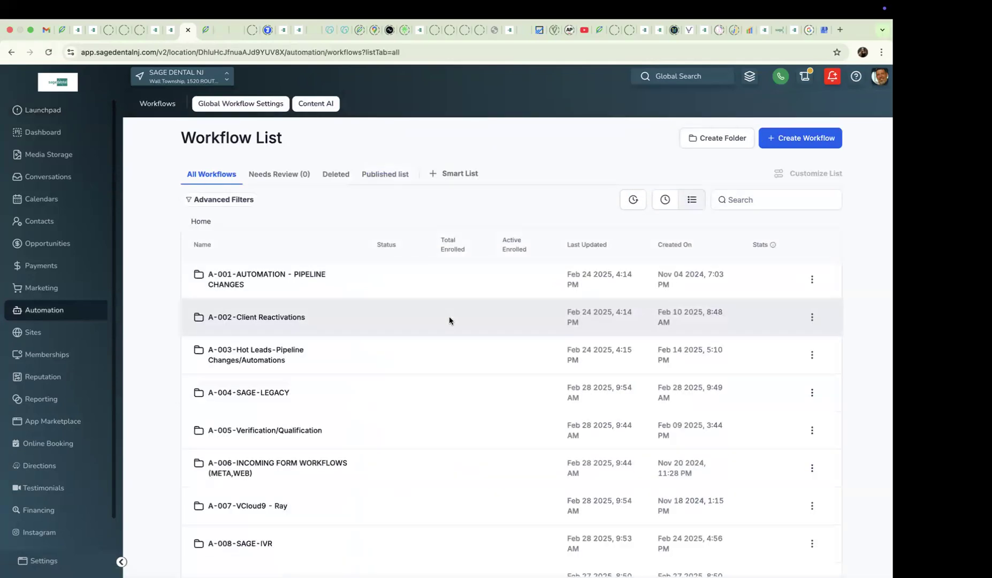
# - Open the 01-ImmediaTEETH®-ClientReactivation-SMS workflow from the A-002-Client Reactivations folder
pyautogui.click(267, 320)
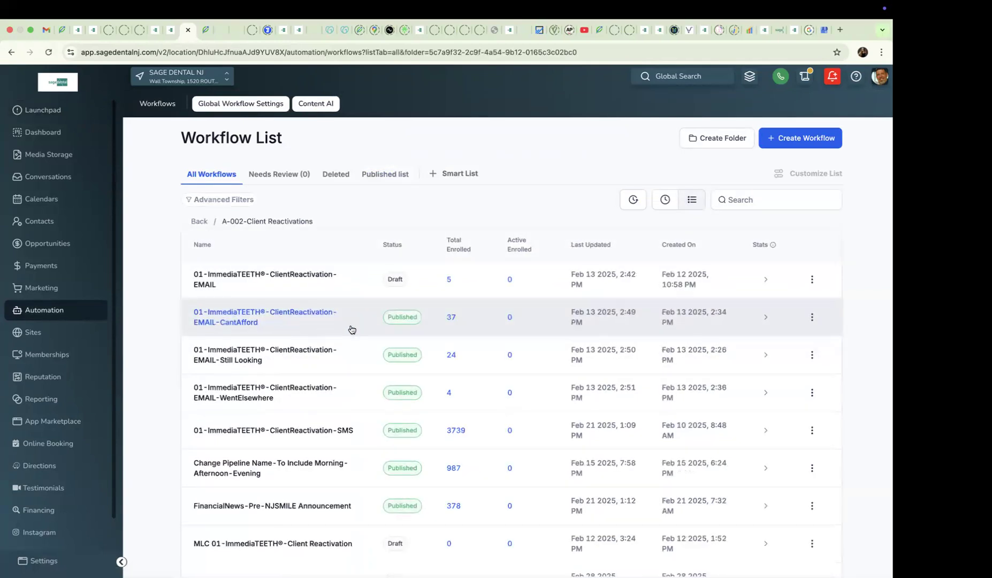
pyautogui.scroll(-1, 351, 329)
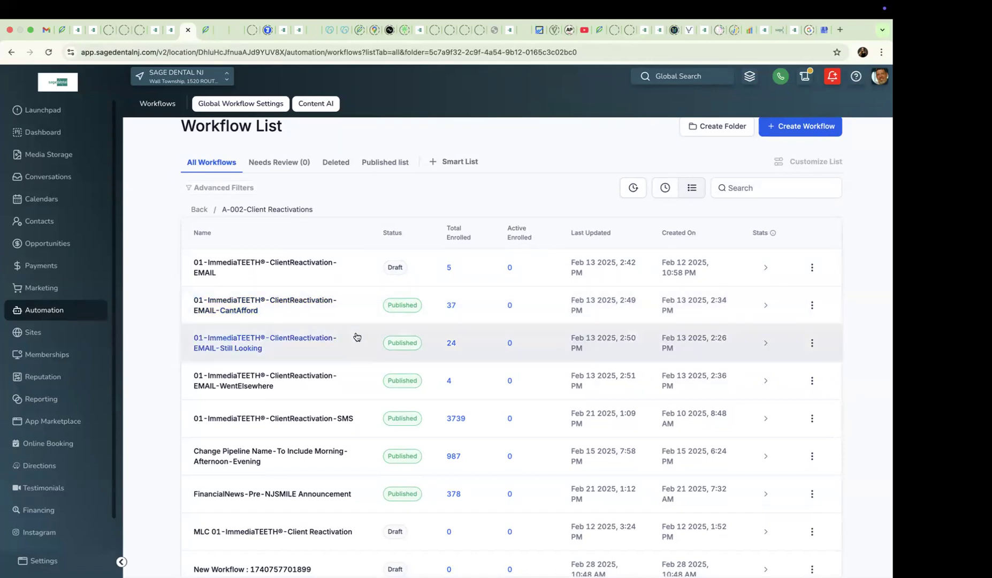
pyautogui.scroll(-3, 345, 445)
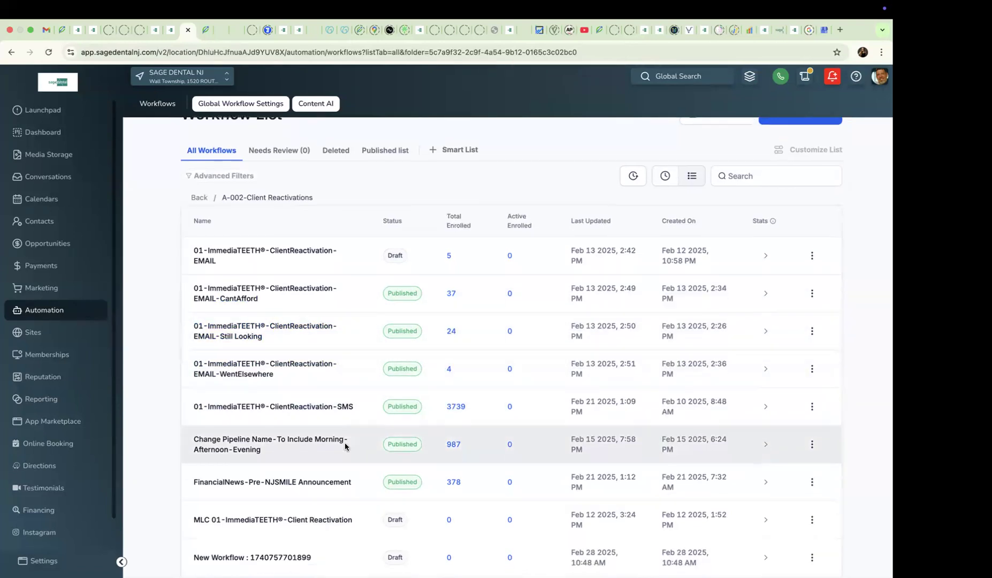
pyautogui.scroll(-2, 345, 447)
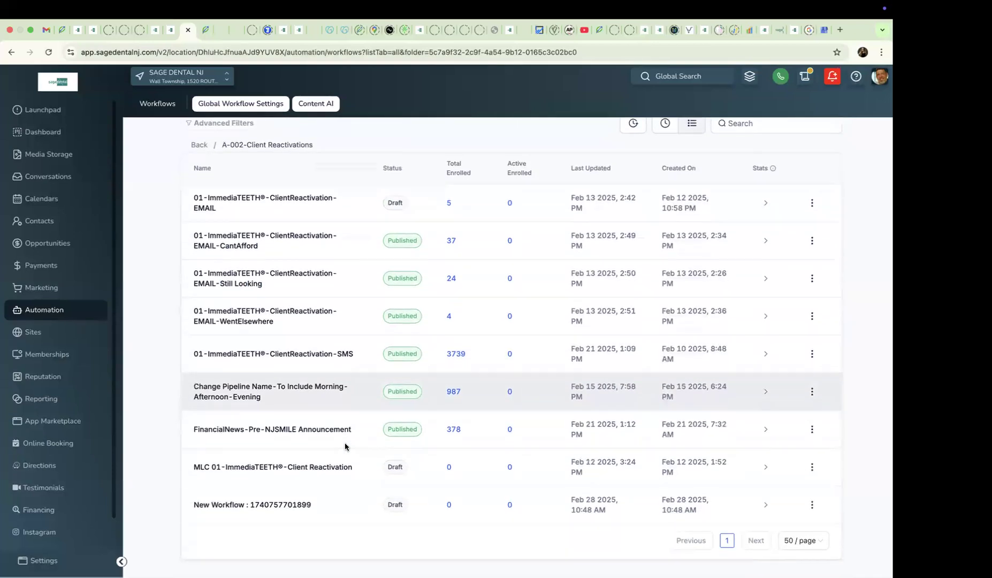
pyautogui.click(330, 357)
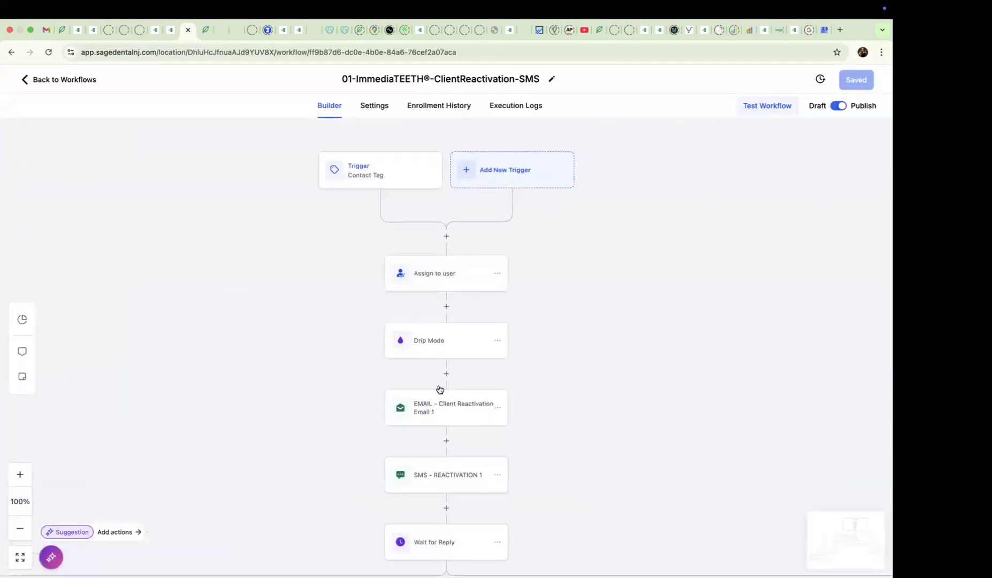
# - Examine the SMS - REACTIVATION 1 message and follow the Wait for Reply path down the "1" reply branch
pyautogui.click(458, 477)
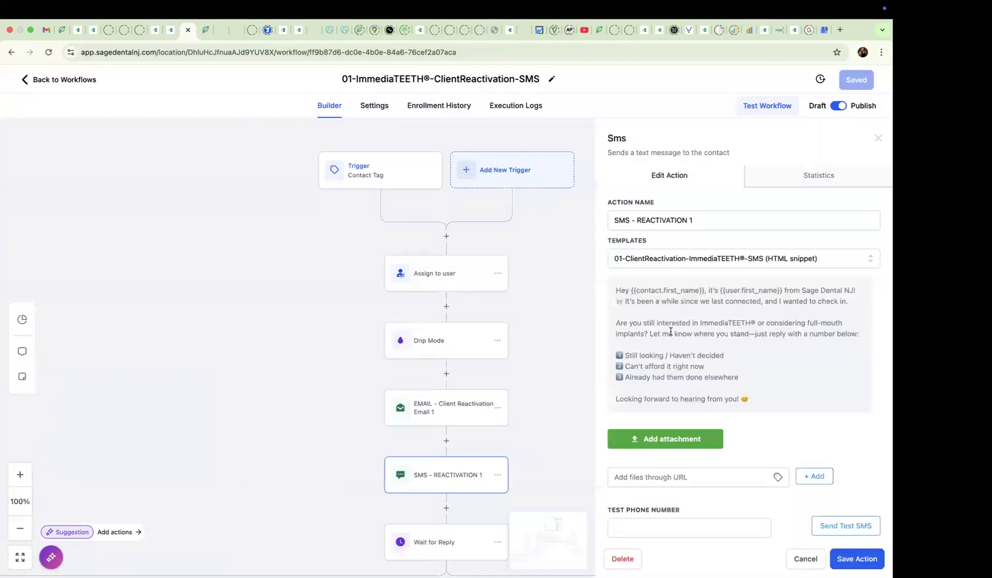
pyautogui.scroll(-1, 744, 375)
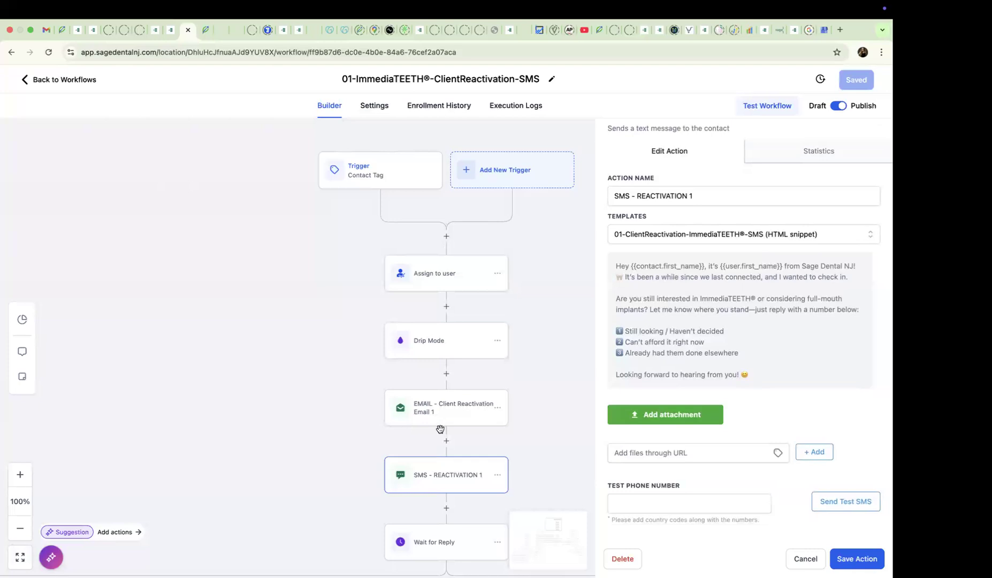
pyautogui.scroll(-2, 463, 445)
pyautogui.scroll(-3, 462, 445)
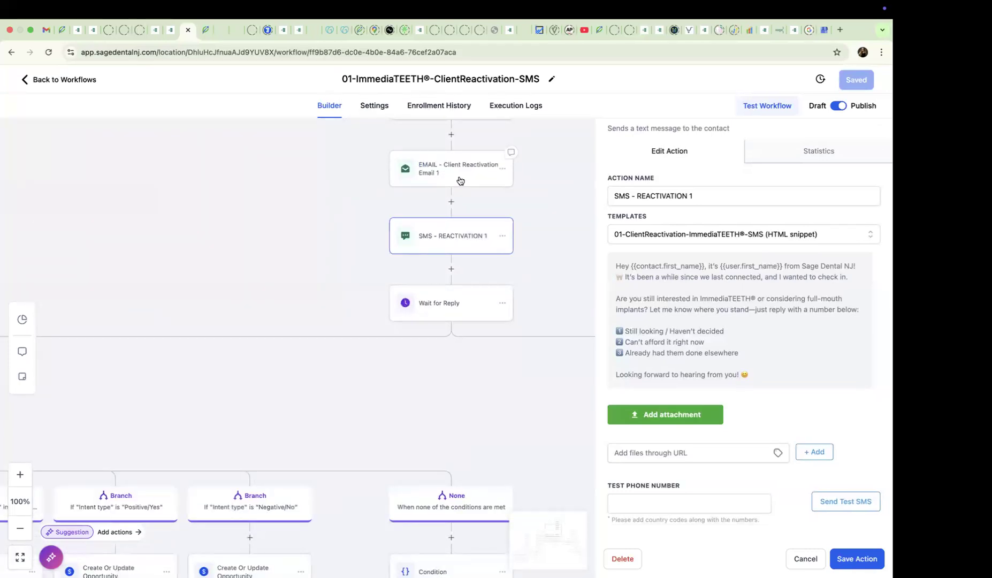
pyautogui.scroll(-5, 463, 376)
pyautogui.hscroll(-8, 462, 376)
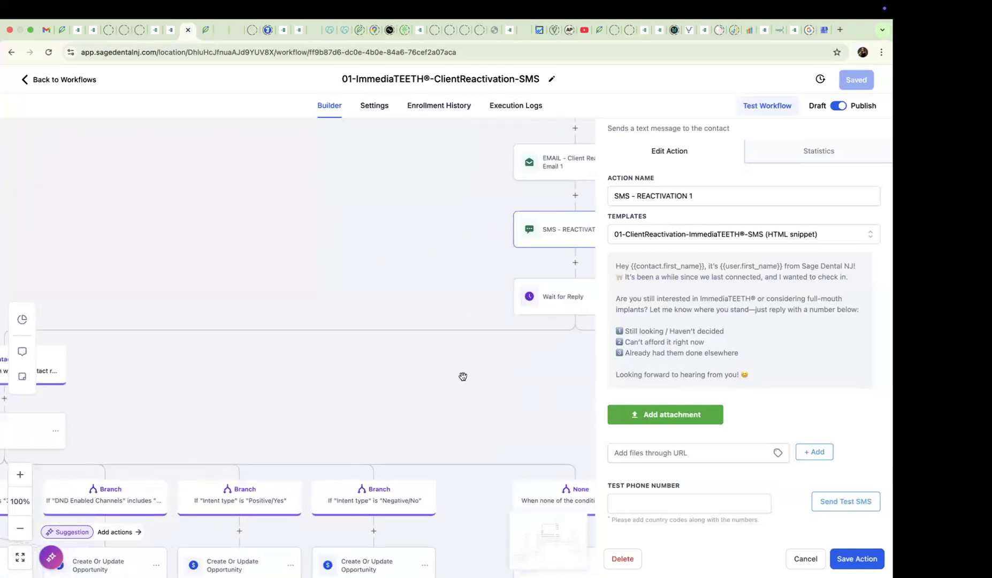
pyautogui.hscroll(-9, 463, 376)
pyautogui.scroll(-3, 463, 376)
pyautogui.scroll(-8, 462, 377)
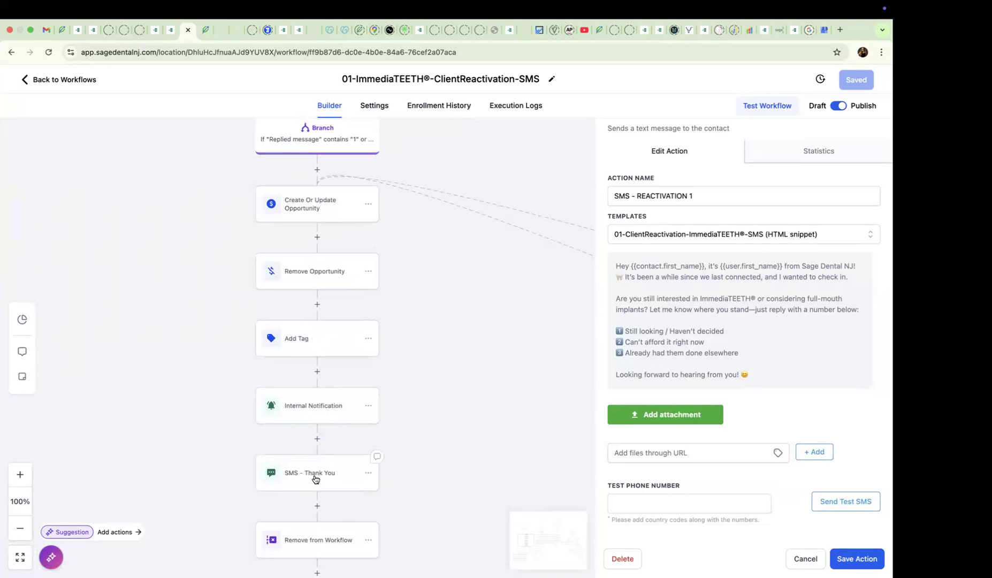
# - Examine the SMS - Thank You message and the contact-reply condition that follows its wait
pyautogui.click(315, 478)
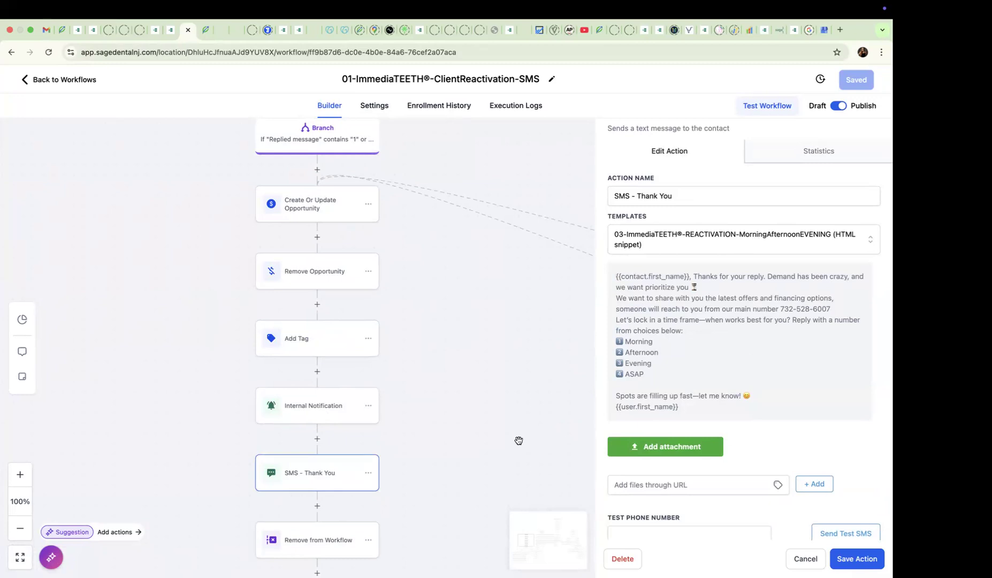
pyautogui.scroll(-10, 518, 440)
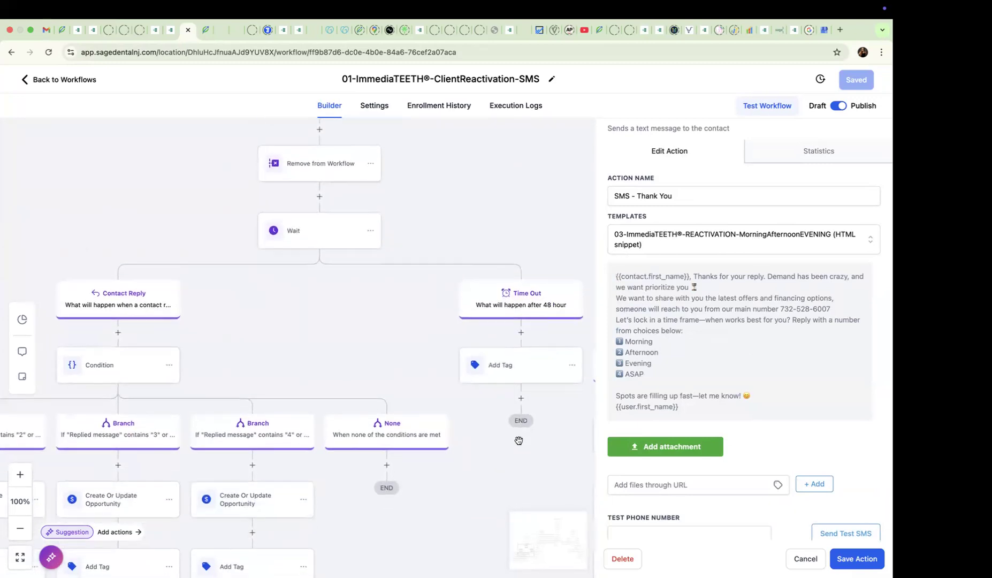
pyautogui.hscroll(-7, 519, 440)
pyautogui.scroll(-4, 518, 440)
pyautogui.scroll(-1, 518, 440)
pyautogui.hscroll(-1, 518, 439)
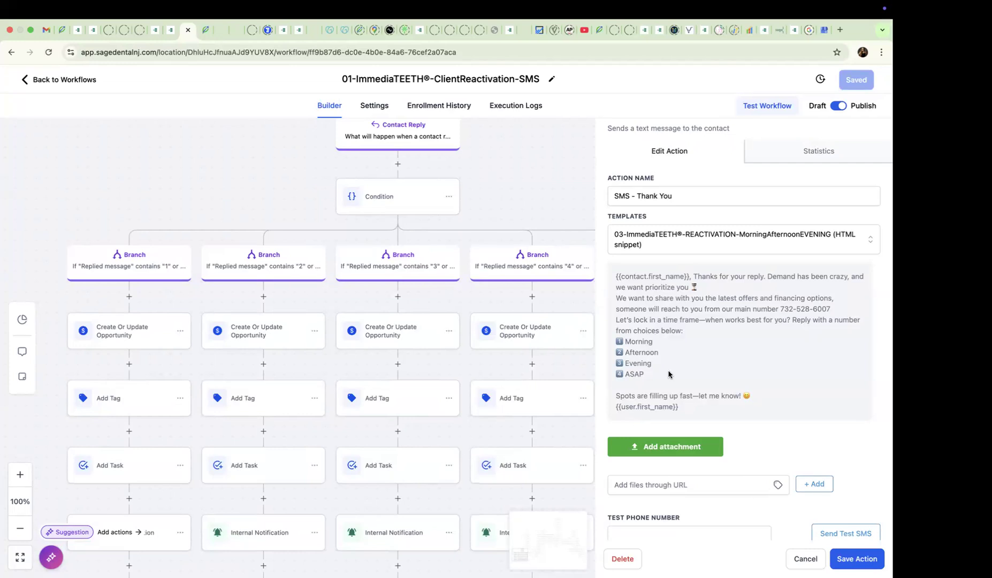
# - Examine the time-preference reply branches and the condition settings of the "1" or "Morning" branch
pyautogui.scroll(-2, 424, 361)
pyautogui.hscroll(1, 425, 360)
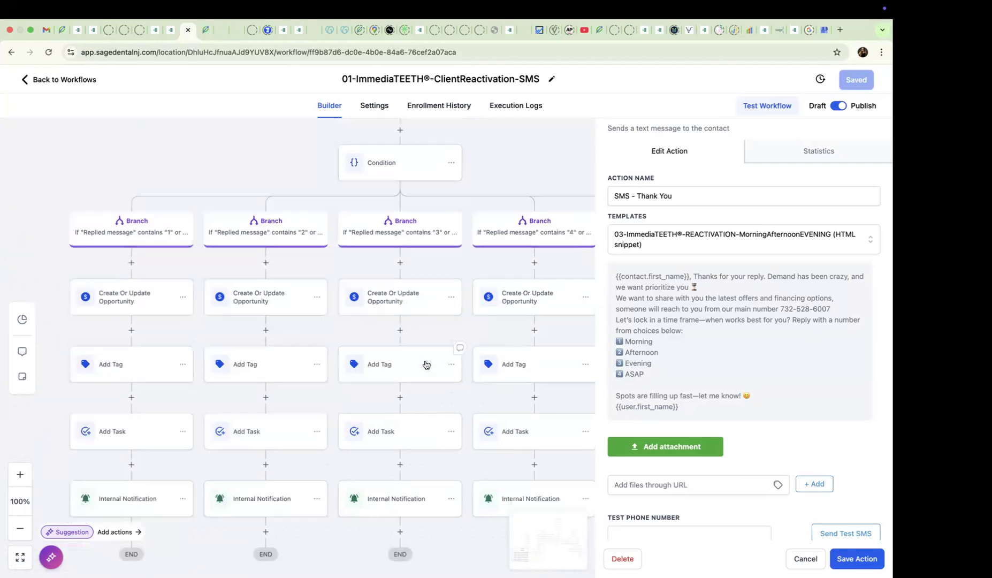
pyautogui.hscroll(3, 426, 364)
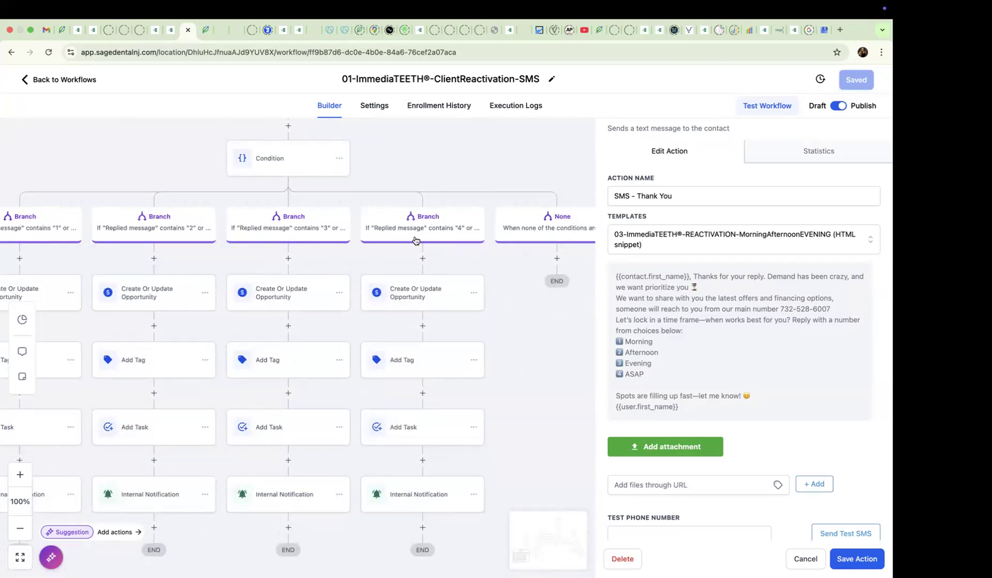
pyautogui.scroll(-2, 415, 240)
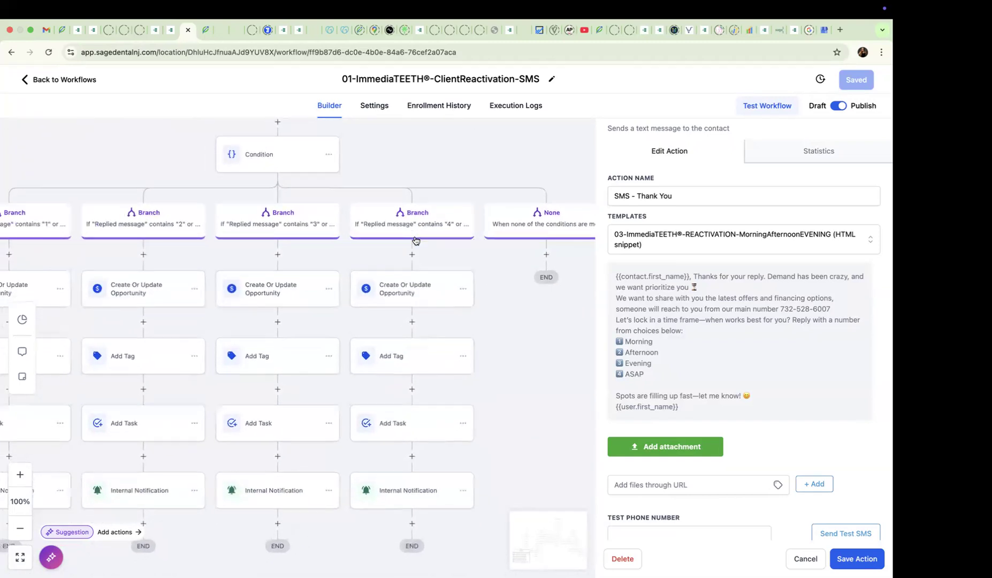
pyautogui.scroll(-3, 415, 237)
pyautogui.hscroll(-5, 416, 237)
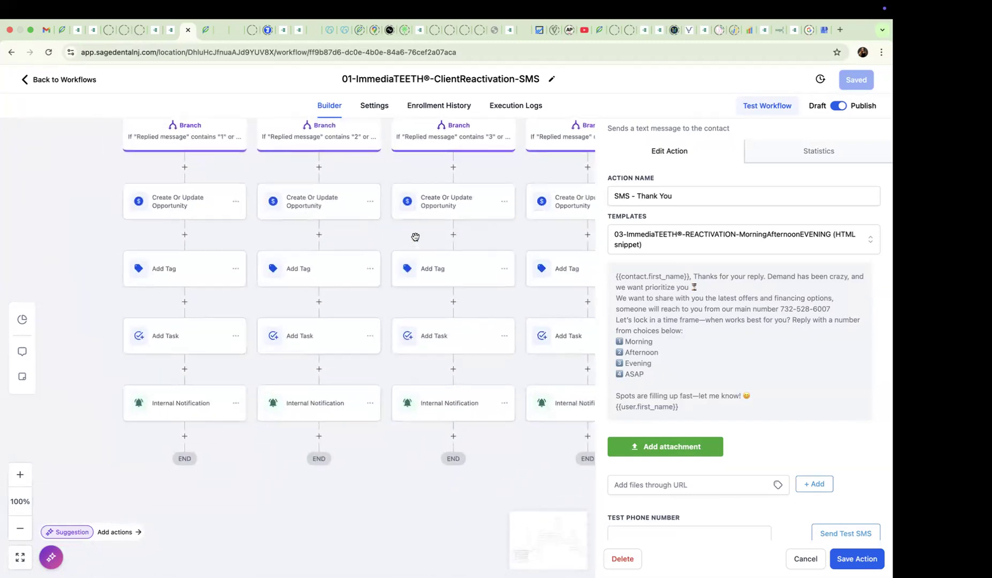
pyautogui.scroll(2, 415, 240)
pyautogui.hscroll(1, 415, 241)
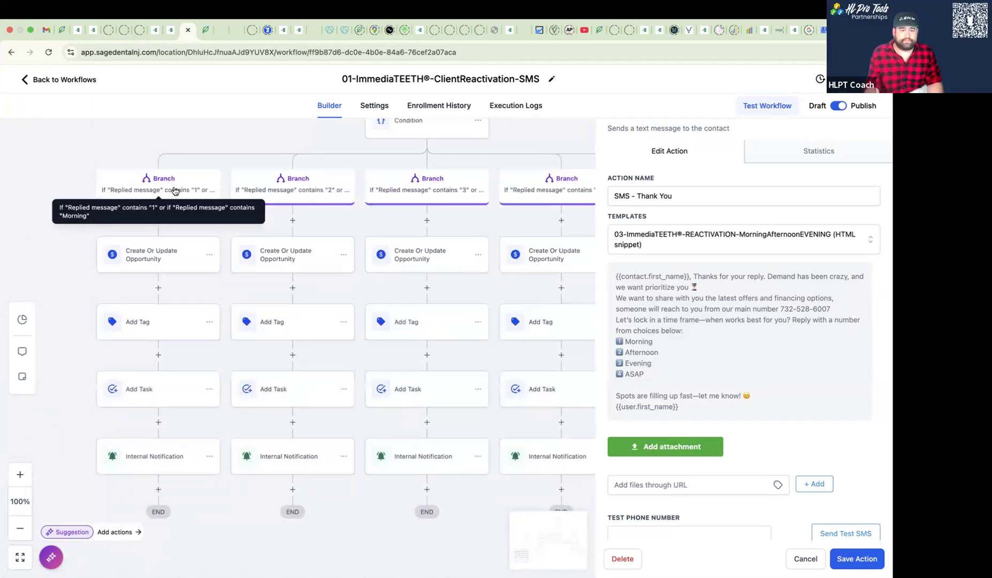
pyautogui.click(191, 188)
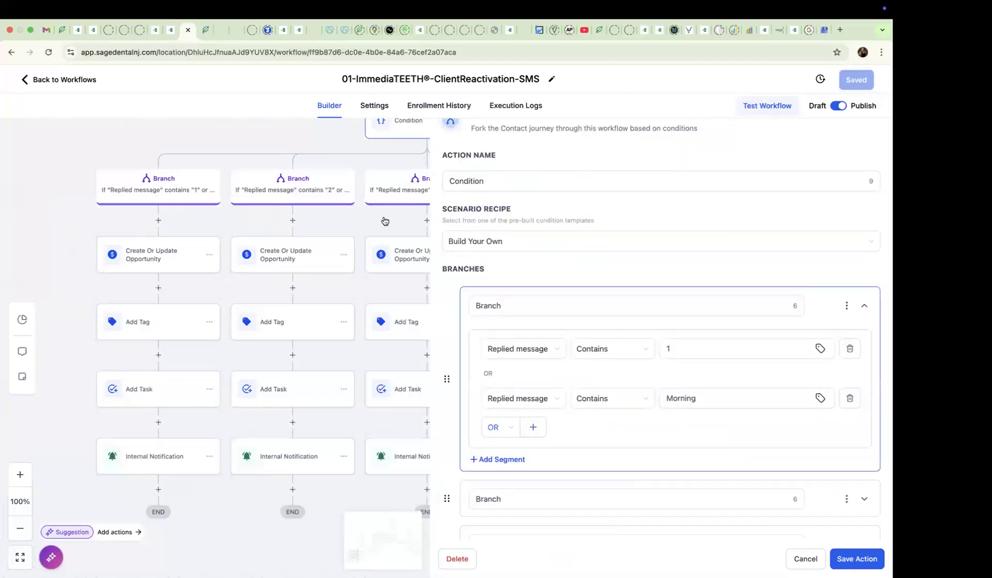
# - Start a GPT Powered By OpenAI action under the None branch of the time-preference condition
pyautogui.hscroll(7, 330, 219)
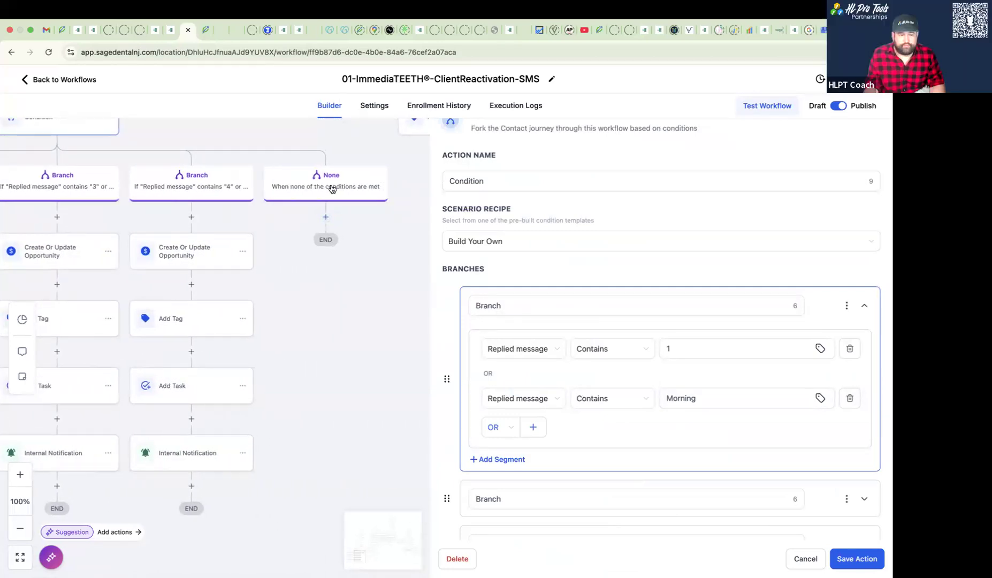
pyautogui.click(327, 218)
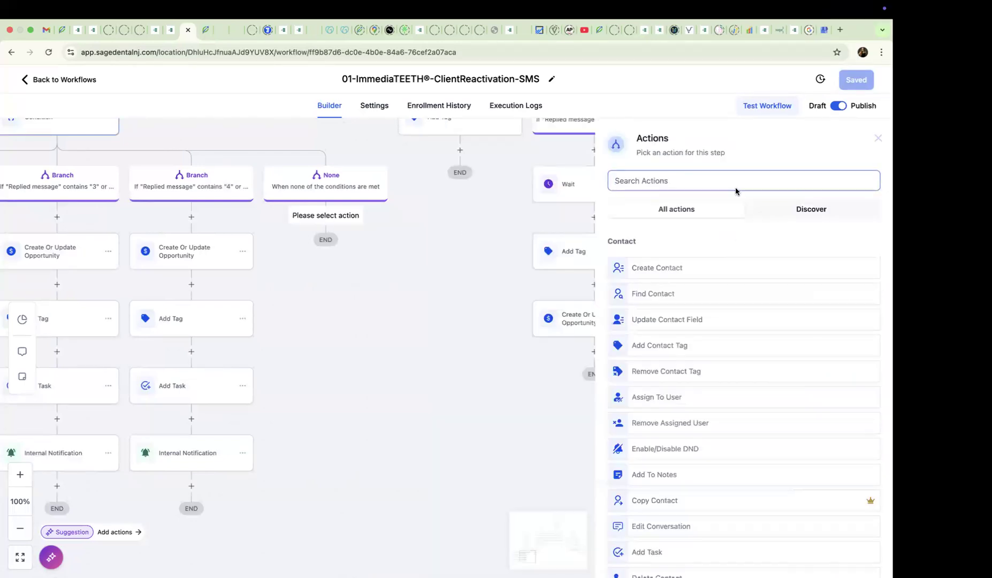
pyautogui.click(685, 181)
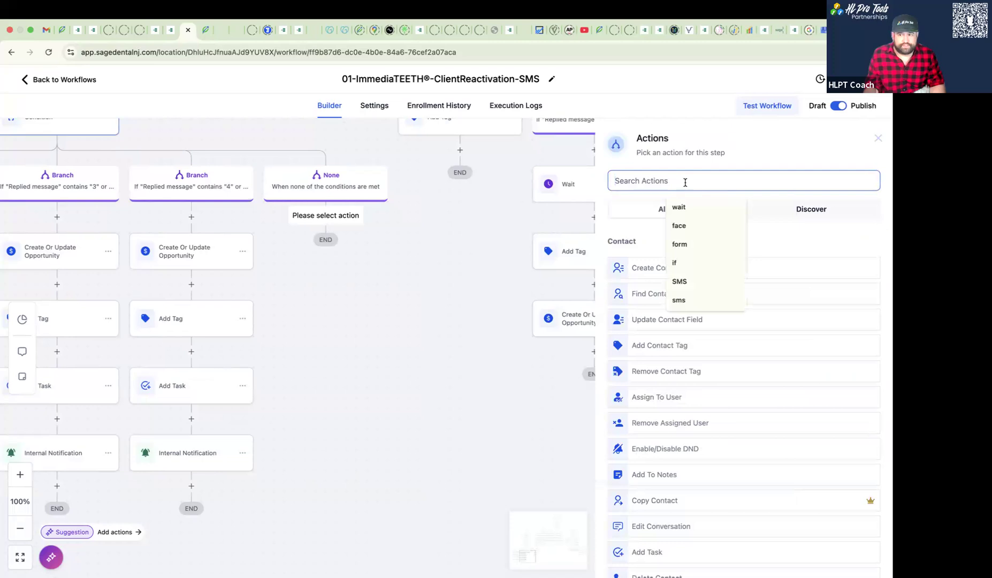
pyautogui.write('cha')
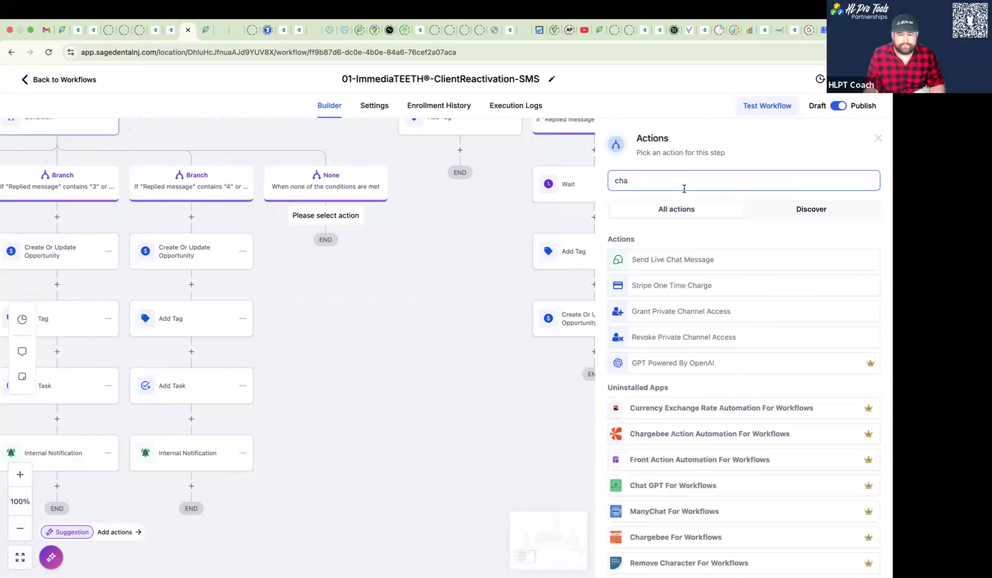
pyautogui.click(689, 363)
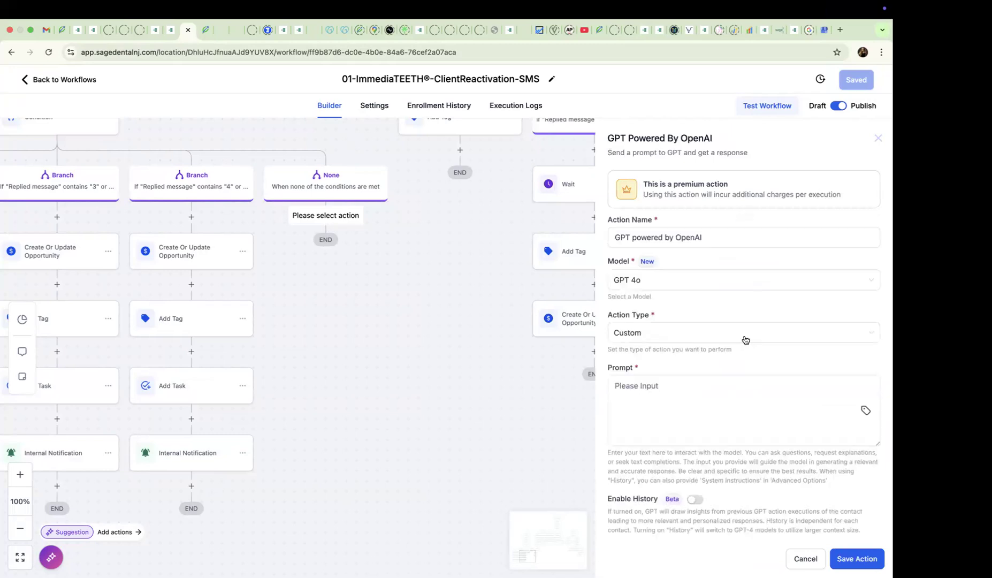
# - Insert the Message Body custom value as the GPT action's prompt
pyautogui.click(674, 425)
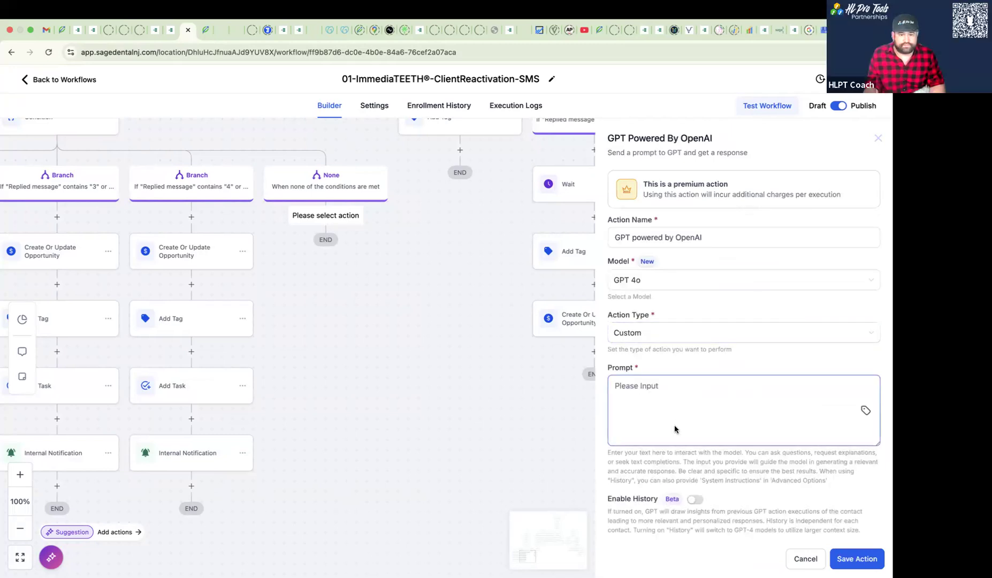
pyautogui.click(610, 348)
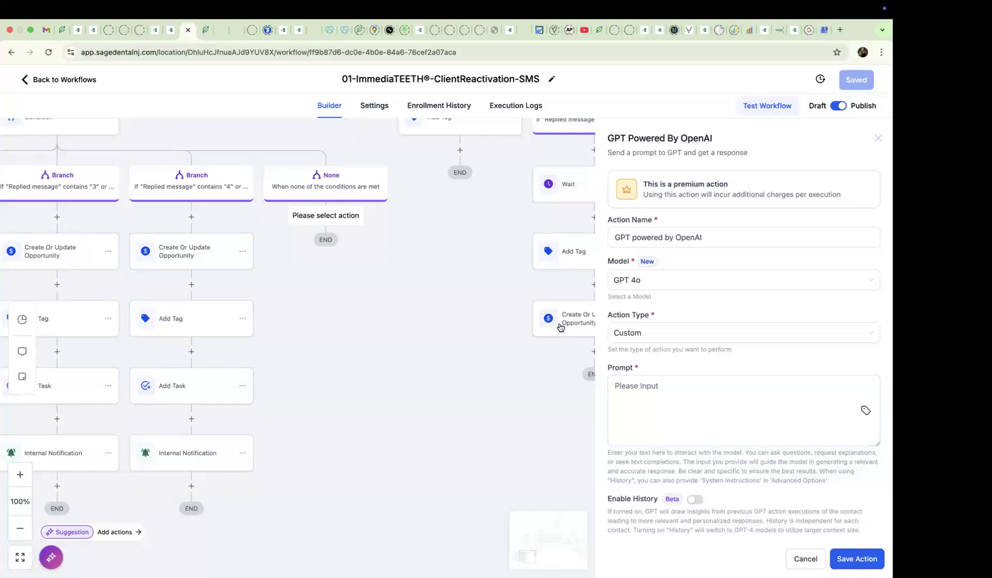
pyautogui.click(680, 384)
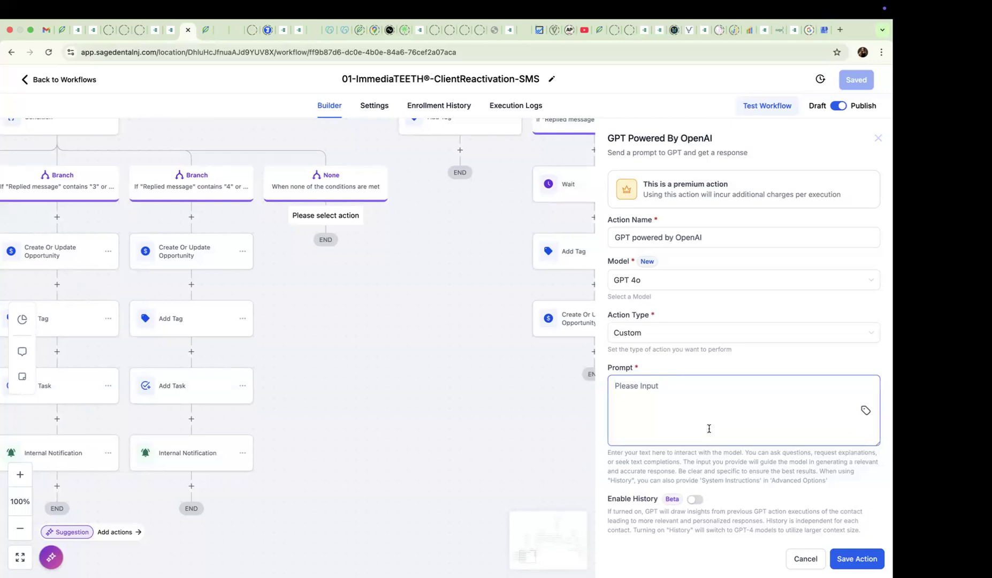
pyautogui.scroll(-1, 709, 428)
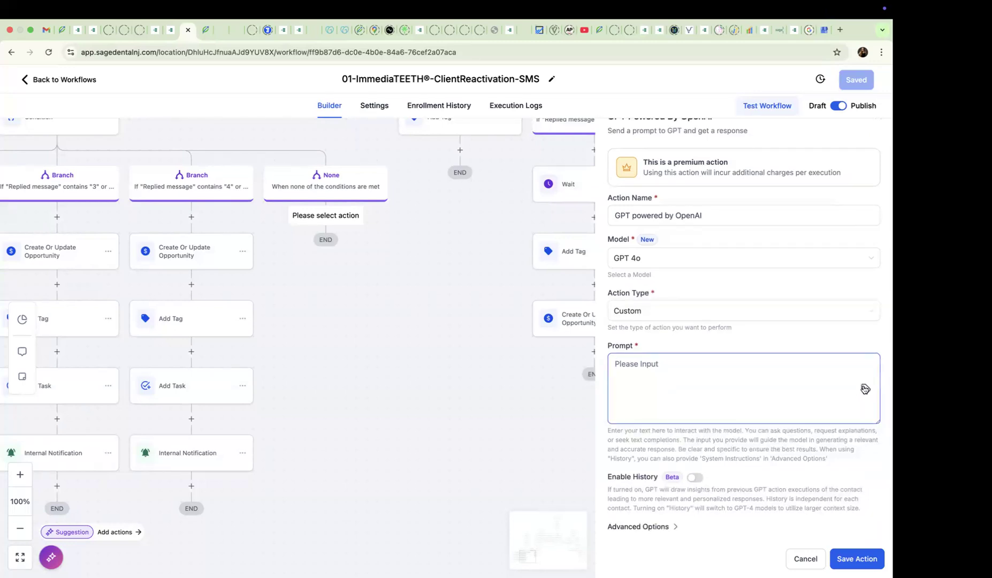
pyautogui.click(864, 389)
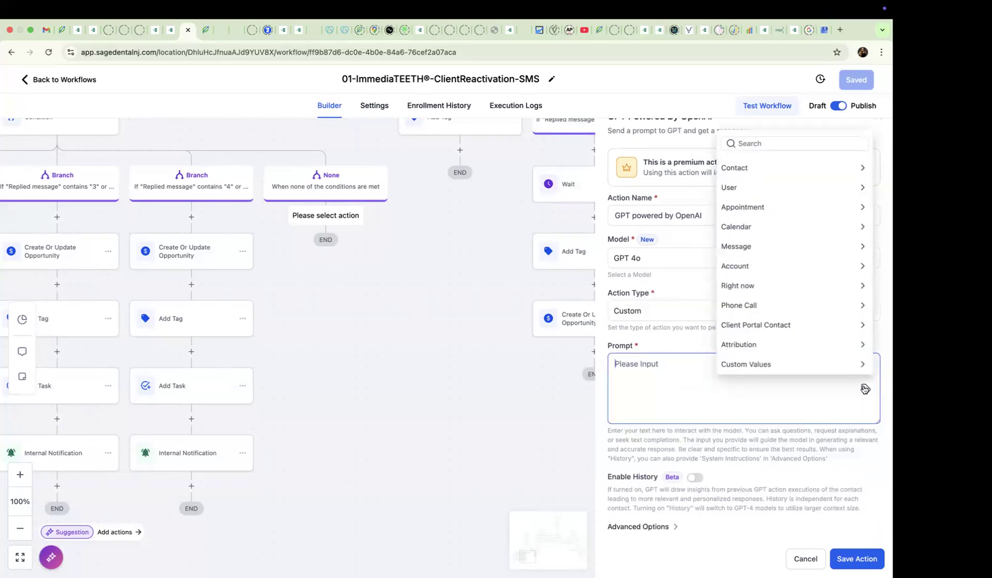
pyautogui.click(754, 254)
pyautogui.click(754, 327)
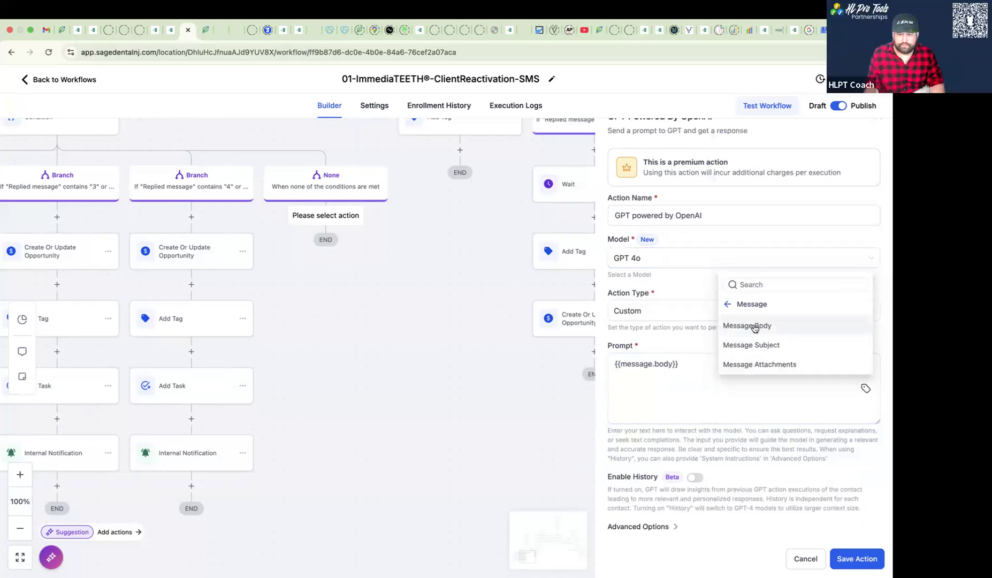
# - Enable history for the GPT action and expand its advanced options to reach the system instructions
pyautogui.click(690, 478)
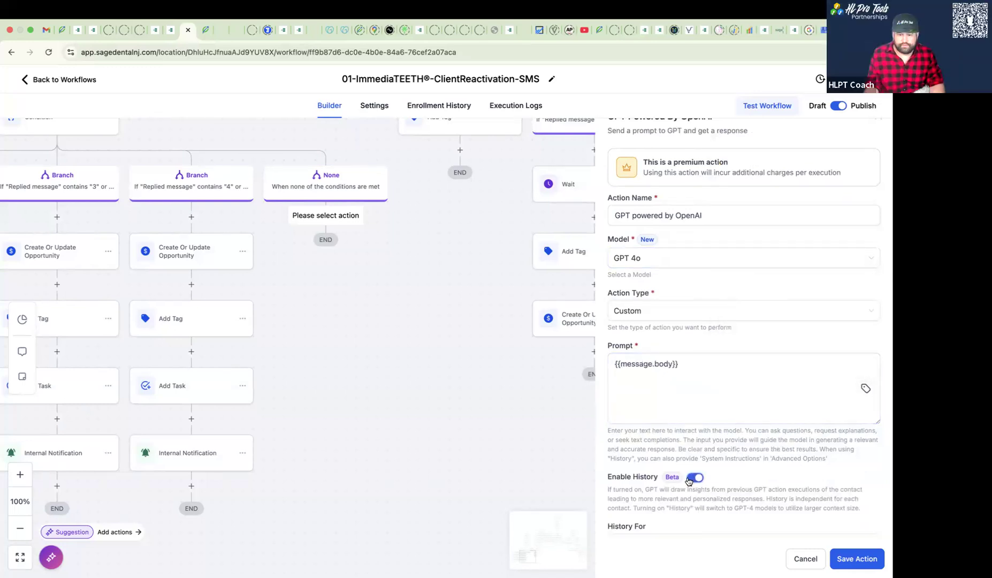
pyautogui.click(690, 478)
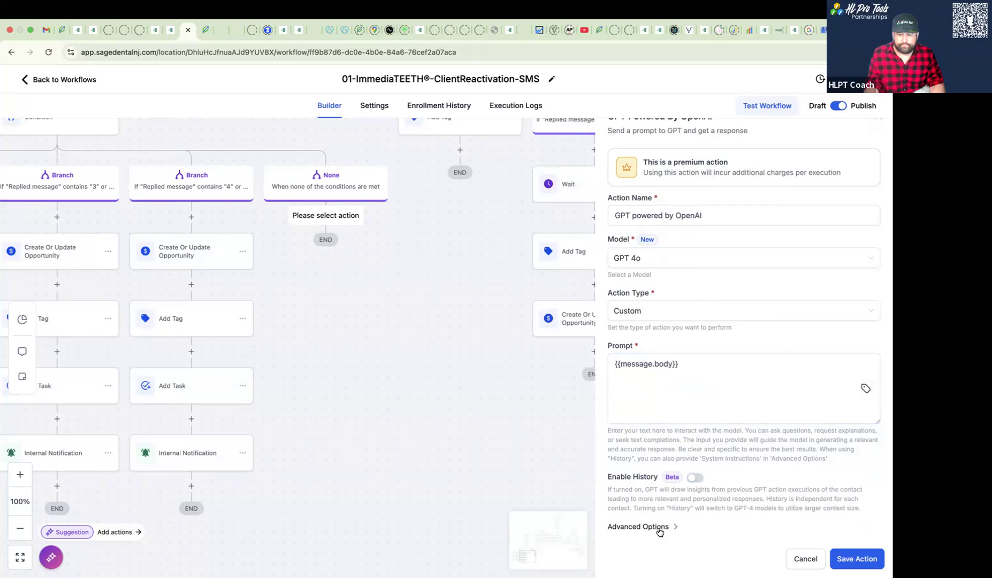
pyautogui.scroll(-2, 657, 498)
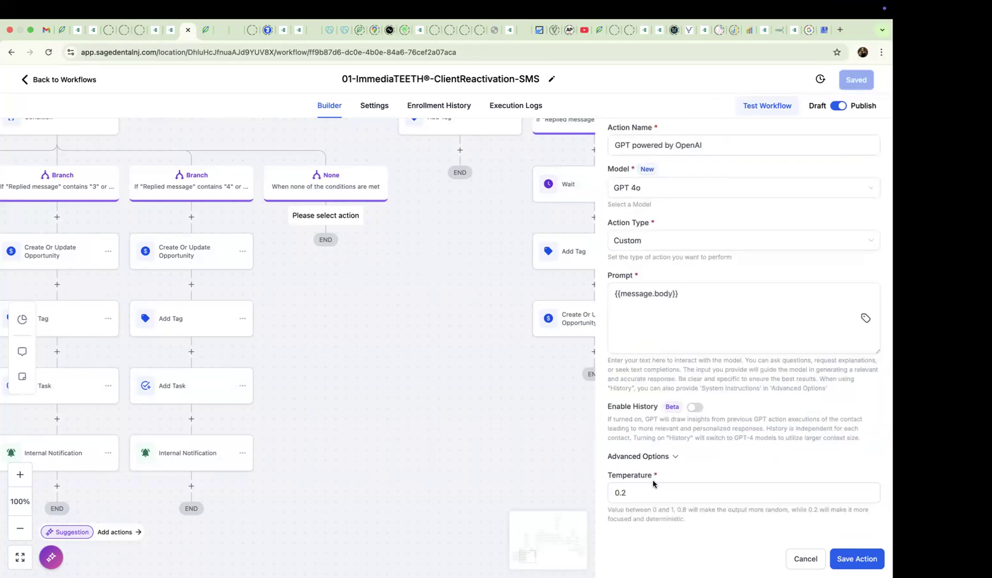
pyautogui.click(697, 410)
pyautogui.scroll(-2, 698, 413)
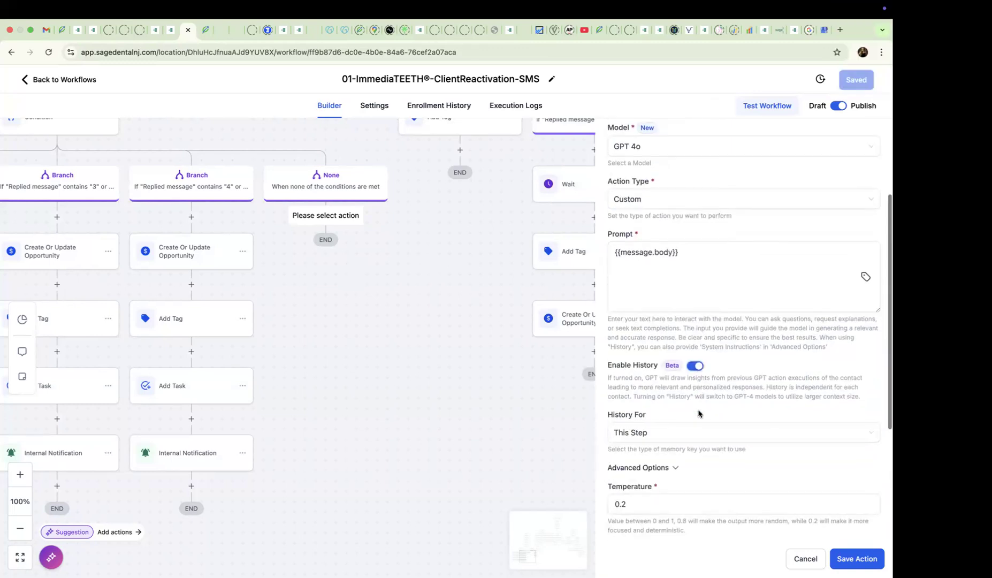
pyautogui.scroll(-5, 698, 413)
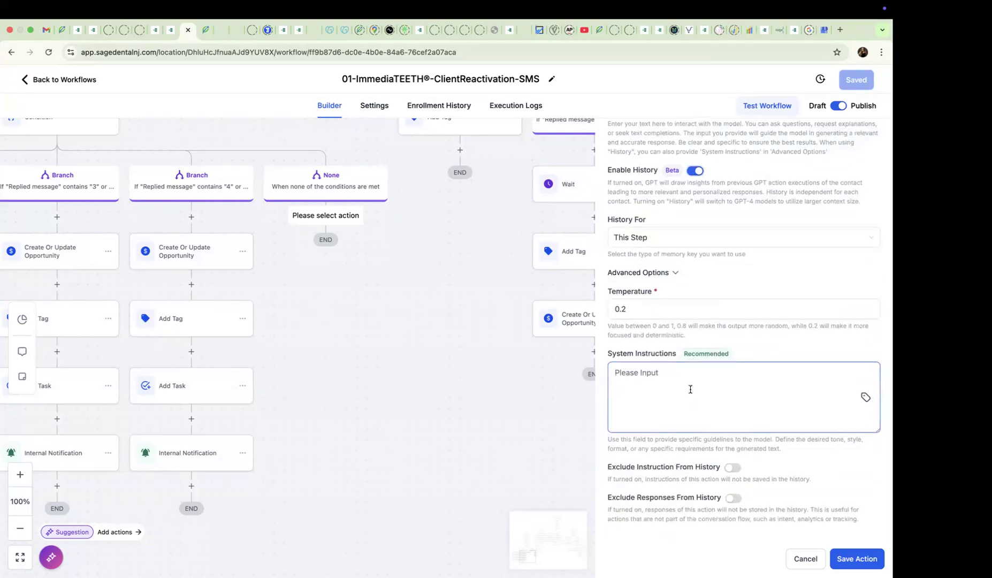
# - Begin the GPT action's system instructions with "You have been provided with" and recheck the {{message.body}} prompt
pyautogui.write('You have been provided with')
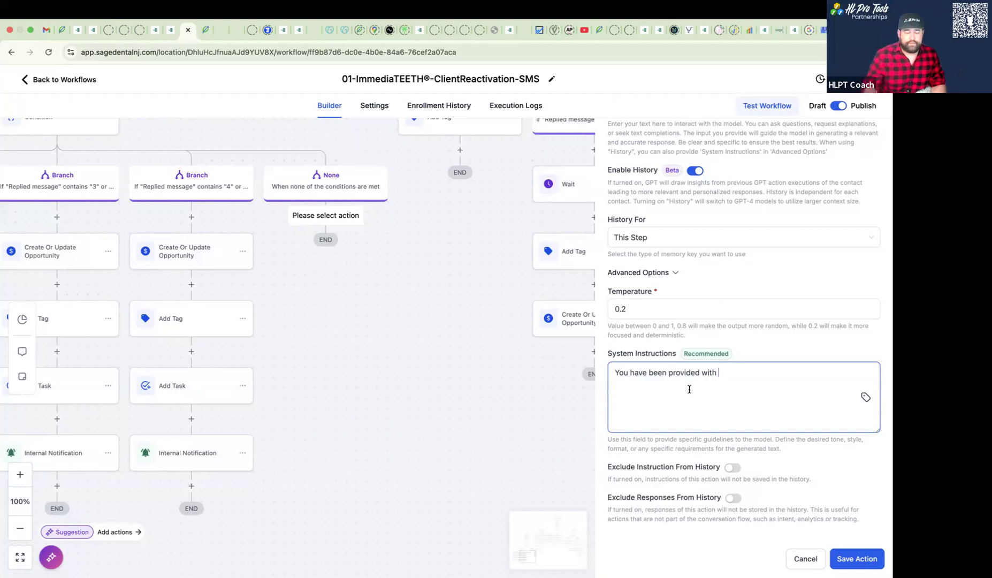
pyautogui.scroll(2, 695, 375)
pyautogui.scroll(2, 703, 342)
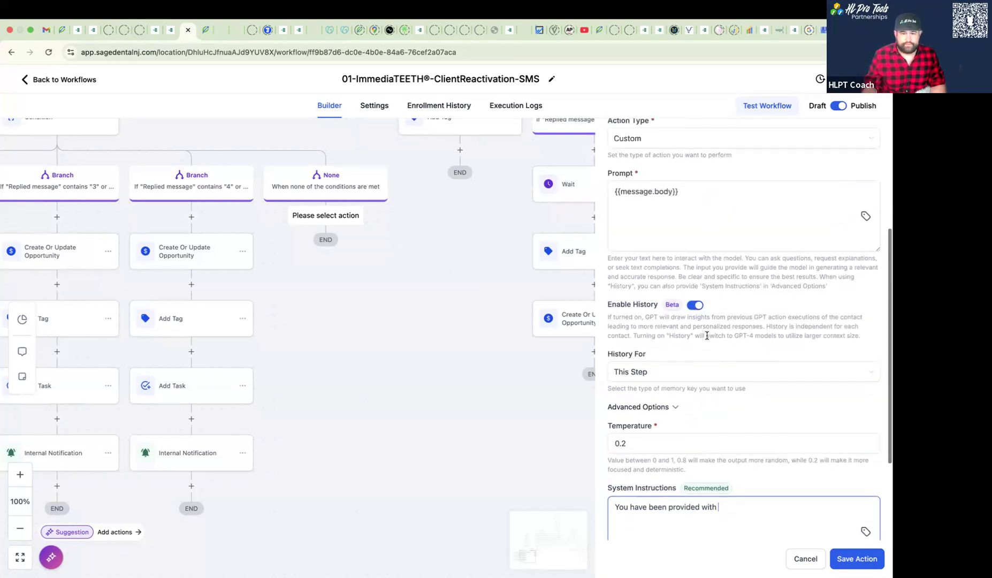
pyautogui.click(689, 192)
pyautogui.moveTo(678, 192); pyautogui.dragTo(611, 190)
pyautogui.scroll(-3, 654, 244)
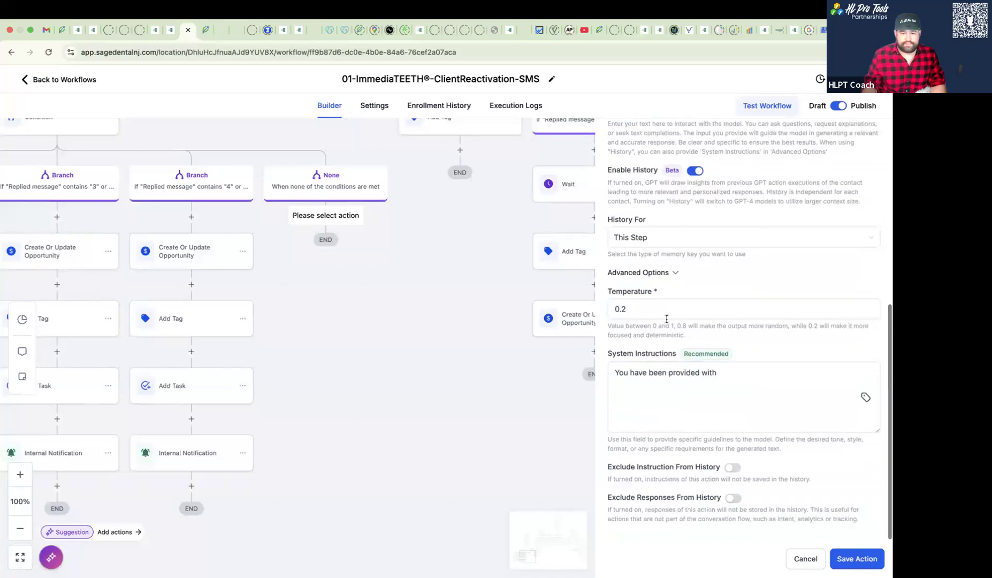
pyautogui.click(749, 371)
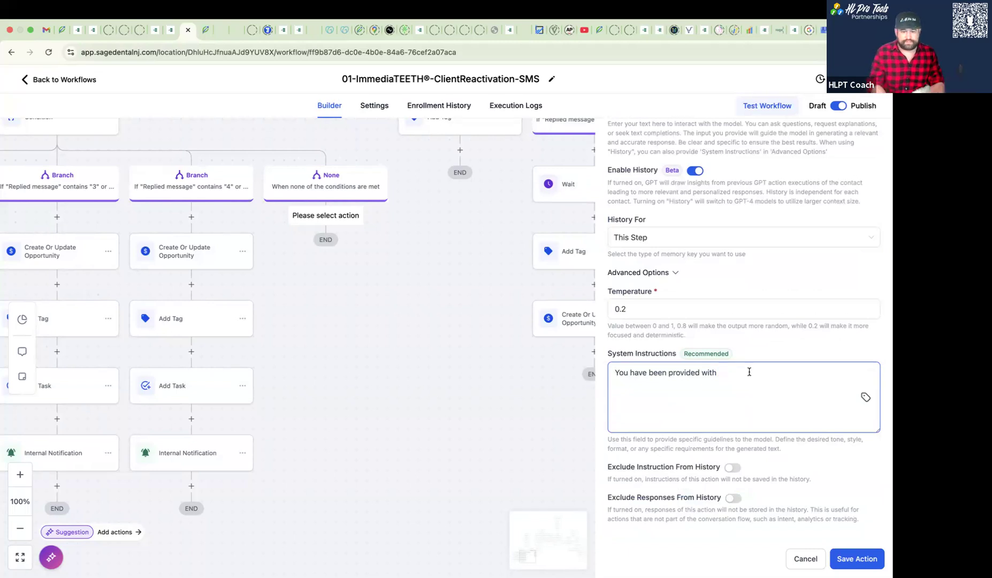
# - Continue the opening system instruction with "with a message from a customer that needs to be classified into one of four categories."
pyautogui.write('with')
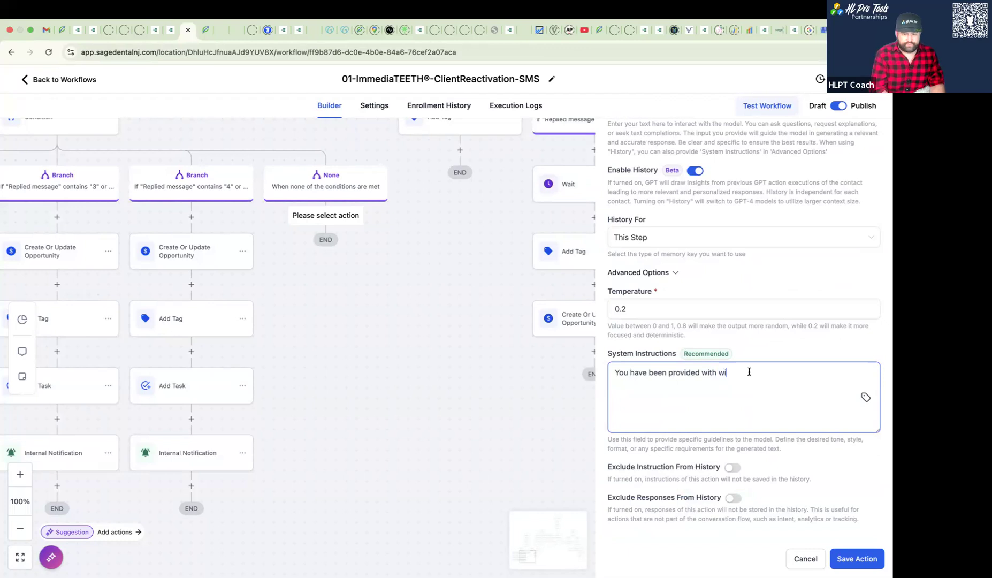
pyautogui.write(' a message from')
pyautogui.press('BackSpace')
pyautogui.press('BackSpace')
pyautogui.press('BackSpace')
pyautogui.press('BackSpace')
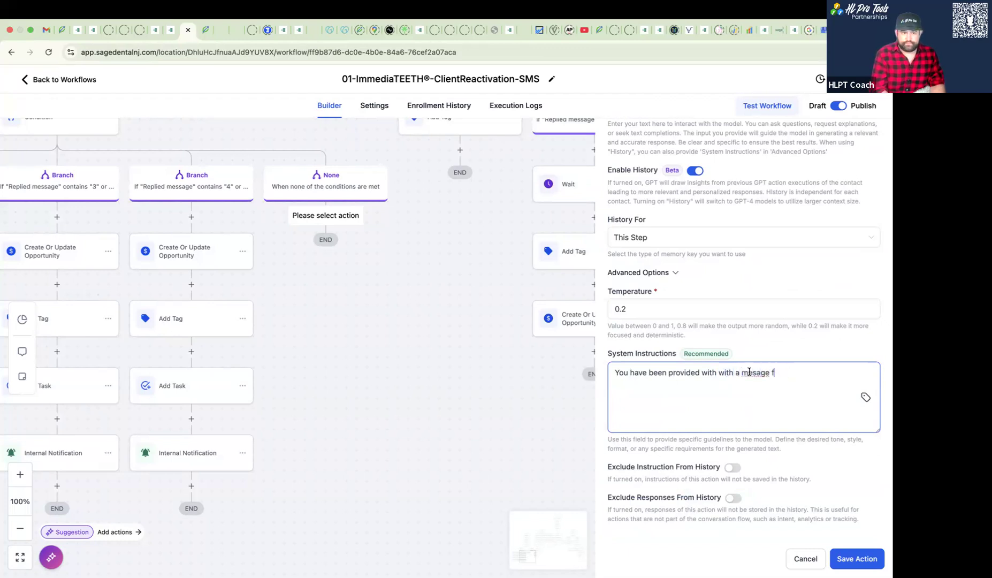
pyautogui.press('BackSpace')
pyautogui.press('BackSpace')
pyautogui.press('BackSpace')
pyautogui.press('BackSpace')
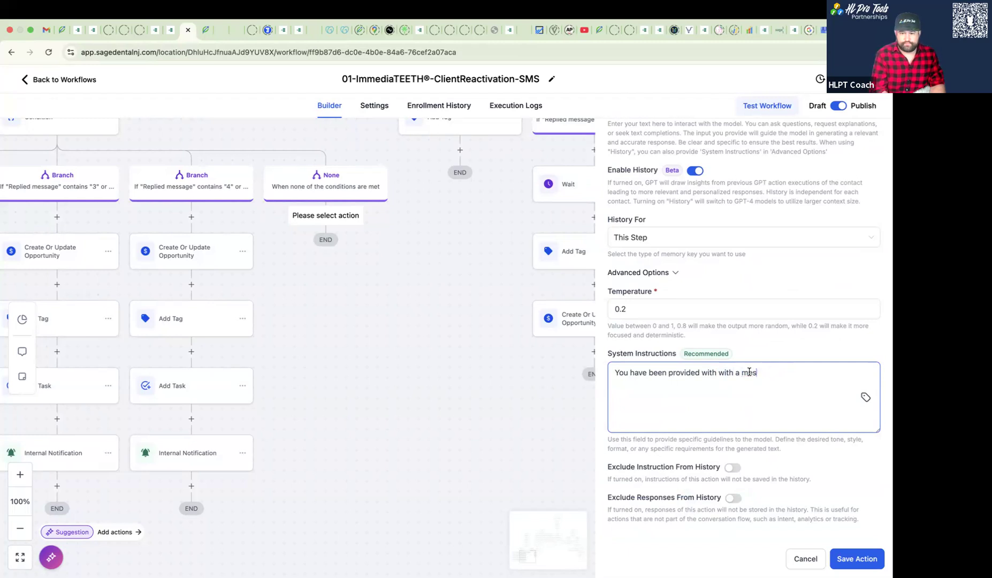
pyautogui.write('sage from a customer that ne')
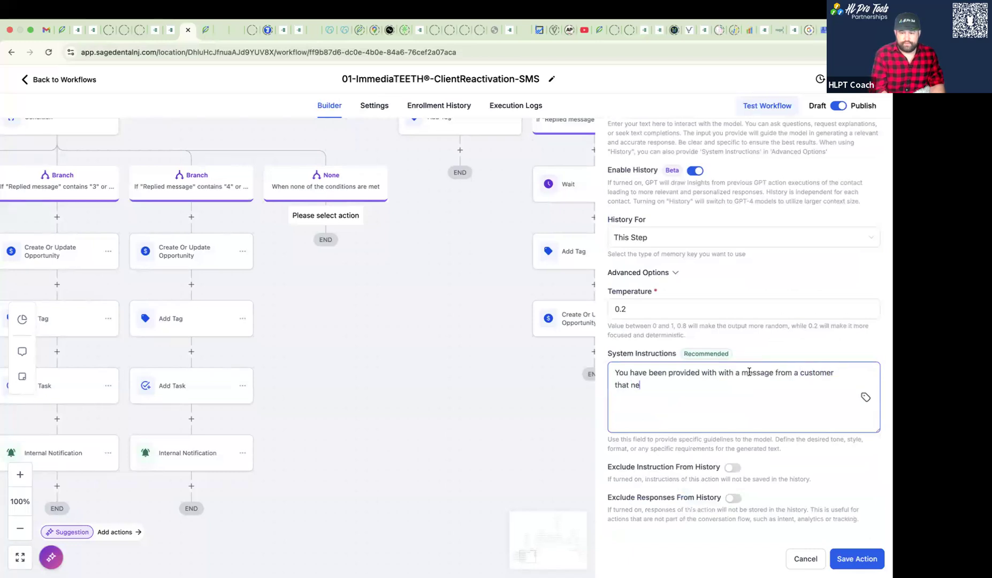
pyautogui.write('eds to be classified into one of fo')
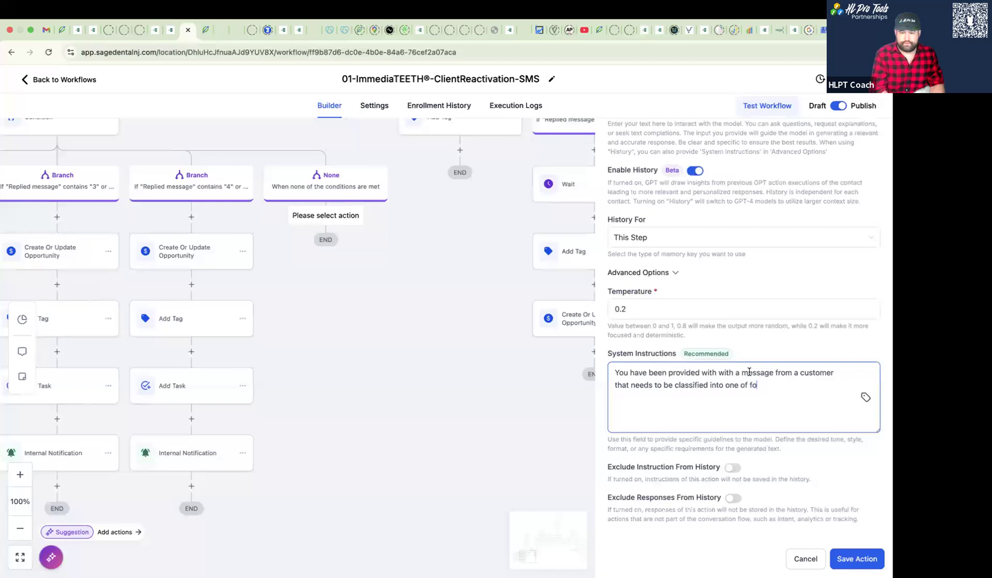
pyautogui.write('ur categories.')
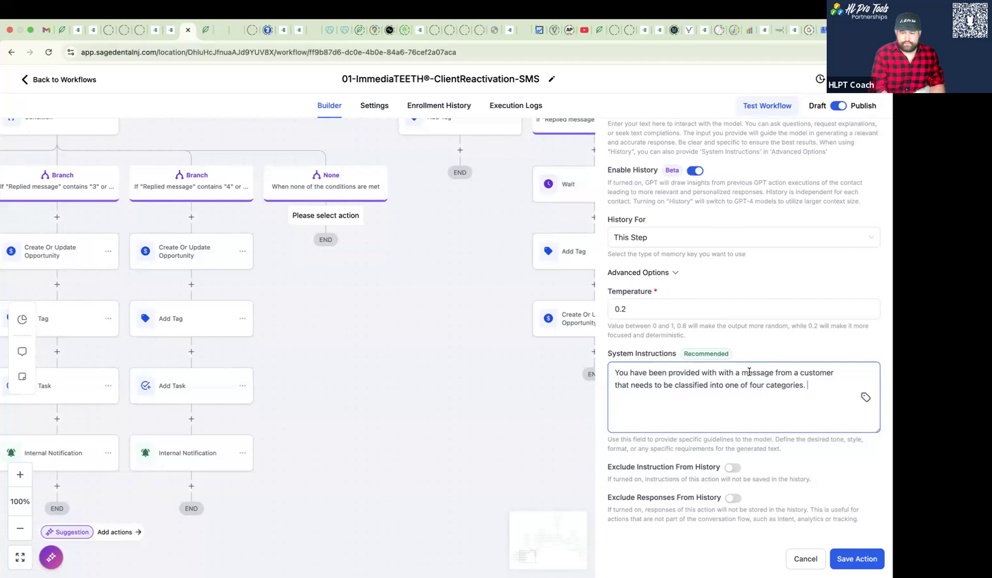
pyautogui.write('The four')
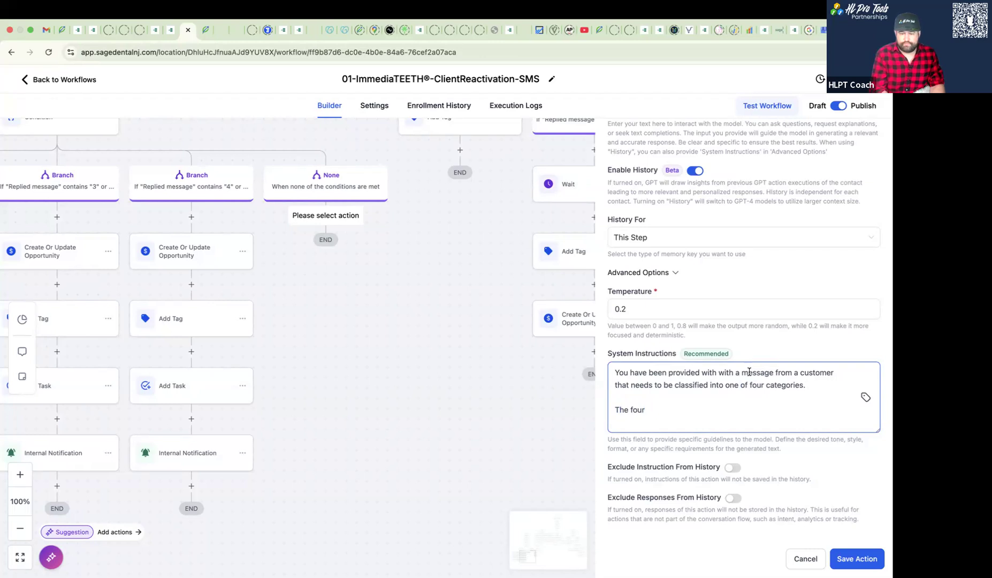
pyautogui.write('ccategories are as follows:')
# - Add a separate paragraph to the system instructions reading "The four categories are as follows:"
pyautogui.press('Return')
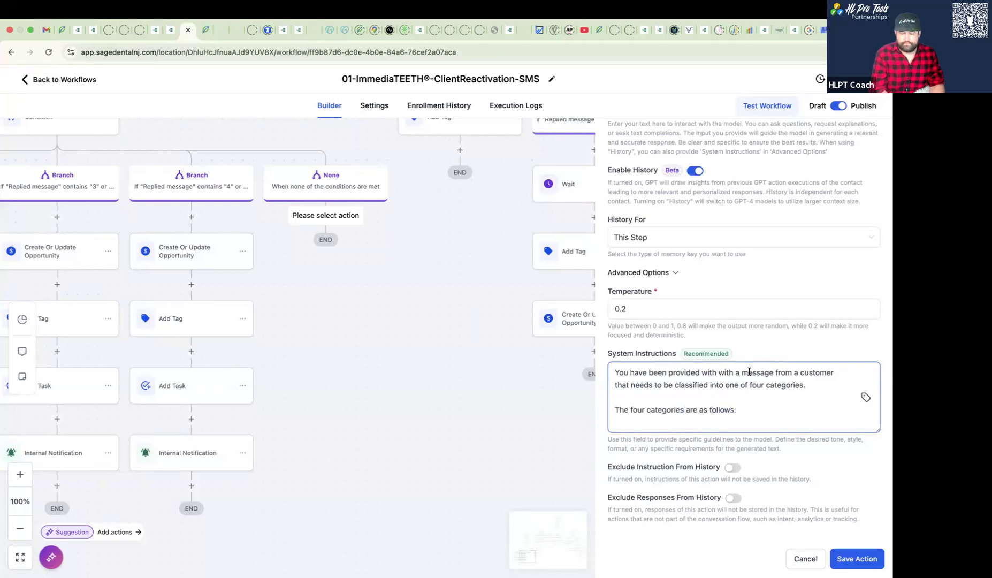
# - List the first two categories as placeholders, "1. Example" and "2.Example", on separate lines under the categories heading
pyautogui.write('1. Example')
pyautogui.press('Return')
pyautogui.write('2.')
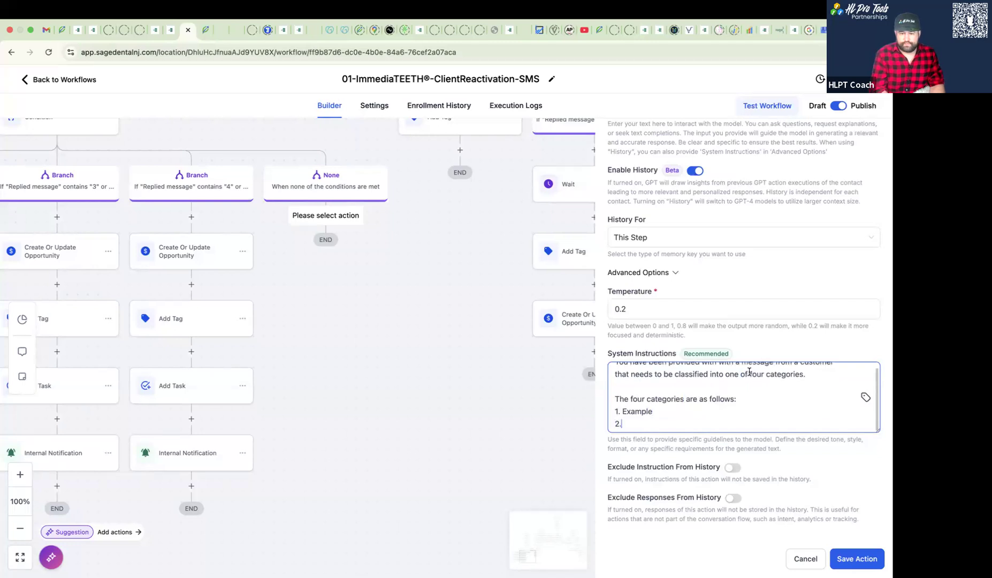
pyautogui.write('Exma')
pyautogui.press('BackSpace')
pyautogui.press('BackSpace')
pyautogui.write('axampe')
pyautogui.press('BackSpace')
pyautogui.press('BackSpace')
pyautogui.press('BackSpace')
pyautogui.write('xampl')
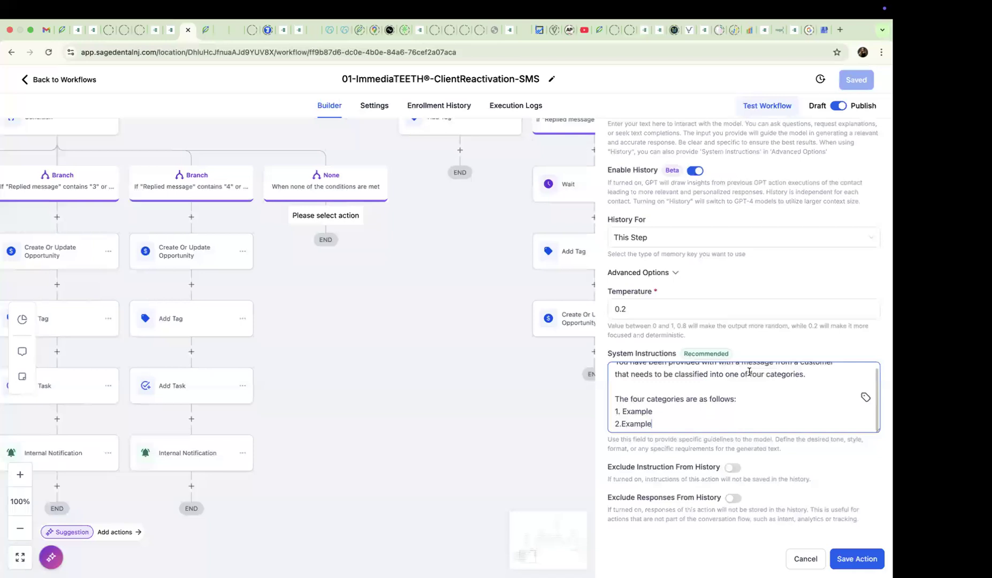
pyautogui.write('e')
pyautogui.press('Return')
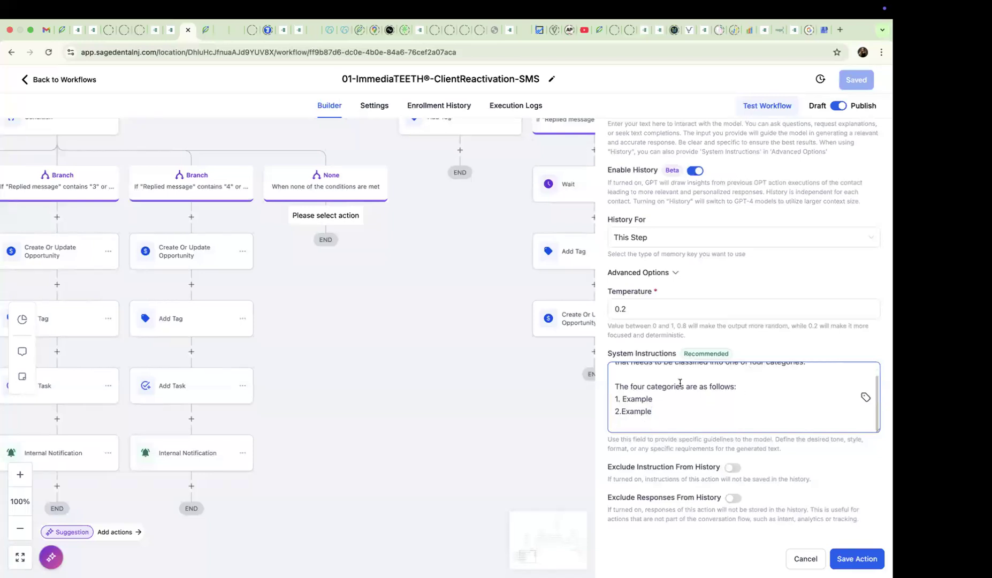
# - Add the placeholder lines "3. Example" and "4. Example" to the category list and save the GPT action
pyautogui.doubleClick(646, 399)
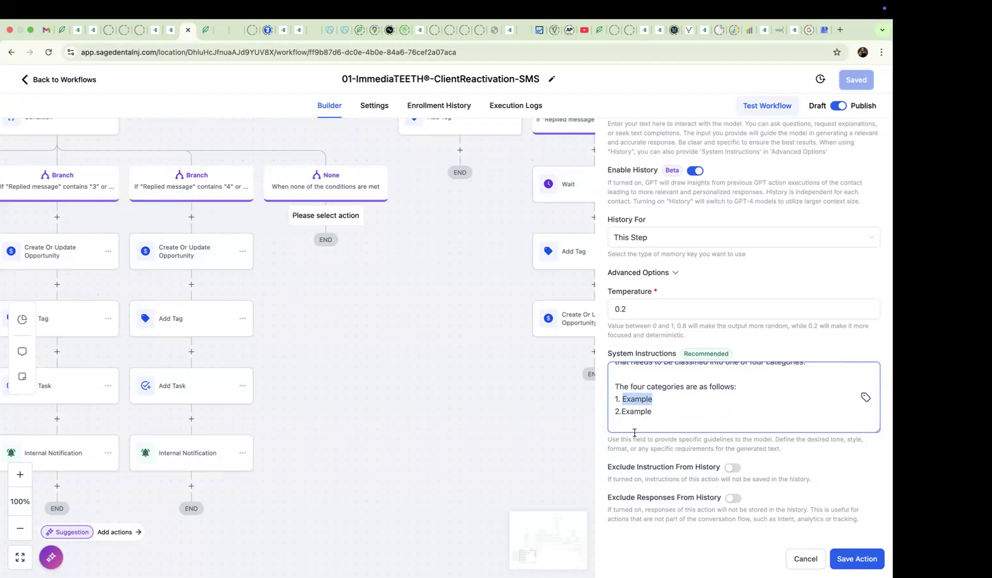
pyautogui.click(646, 415)
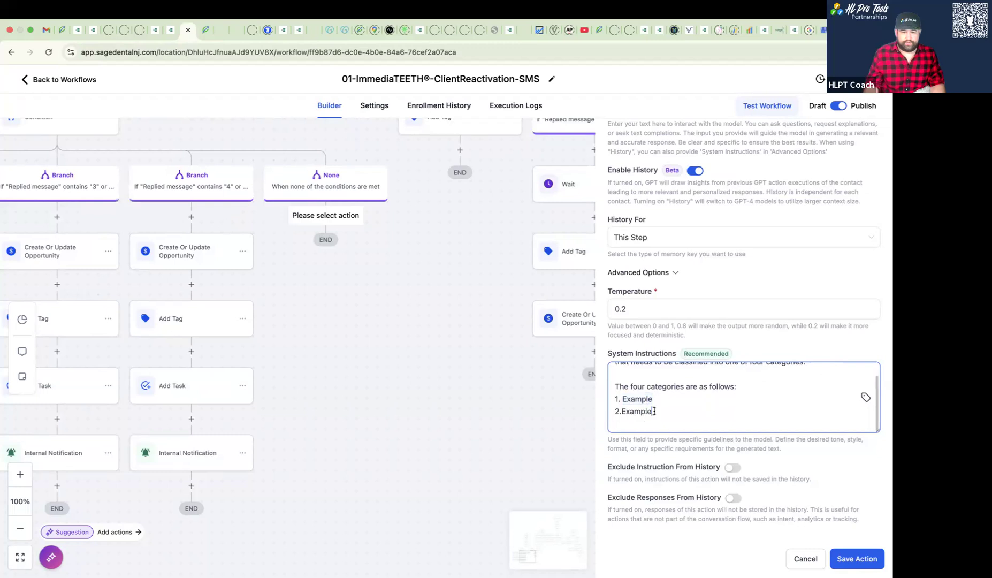
pyautogui.press('Return')
pyautogui.write('3. Example')
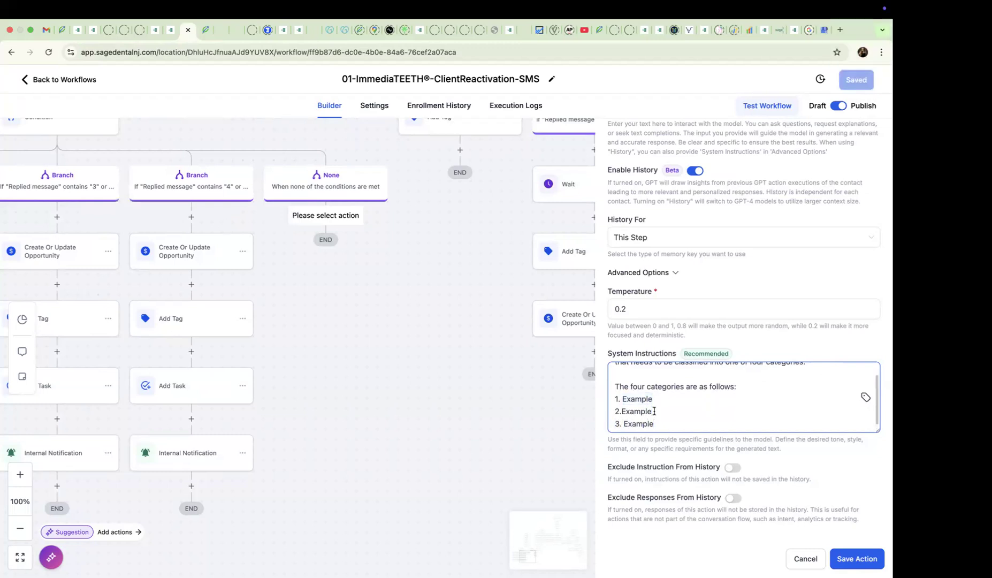
pyautogui.press('Return')
pyautogui.write('4. ')
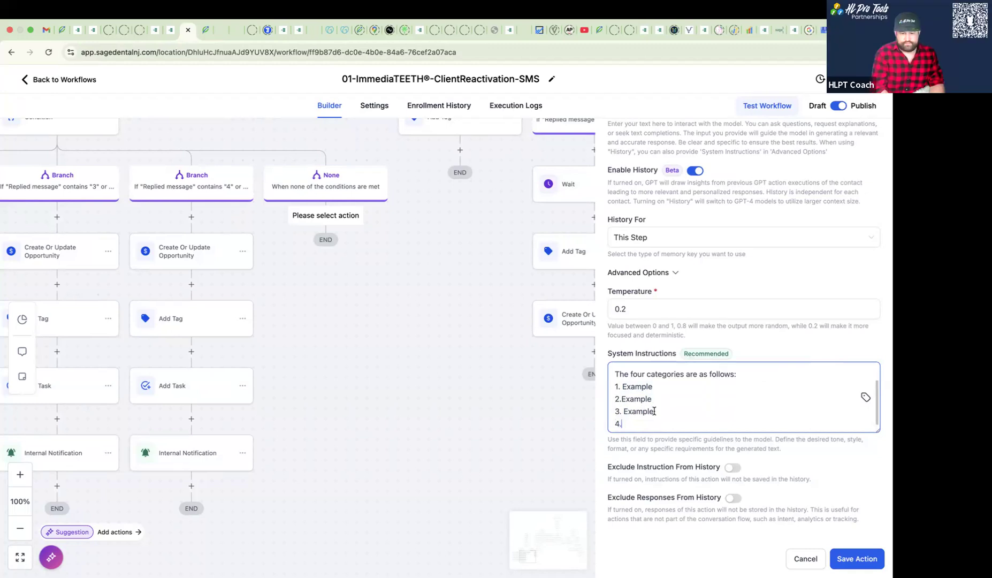
pyautogui.write('Example')
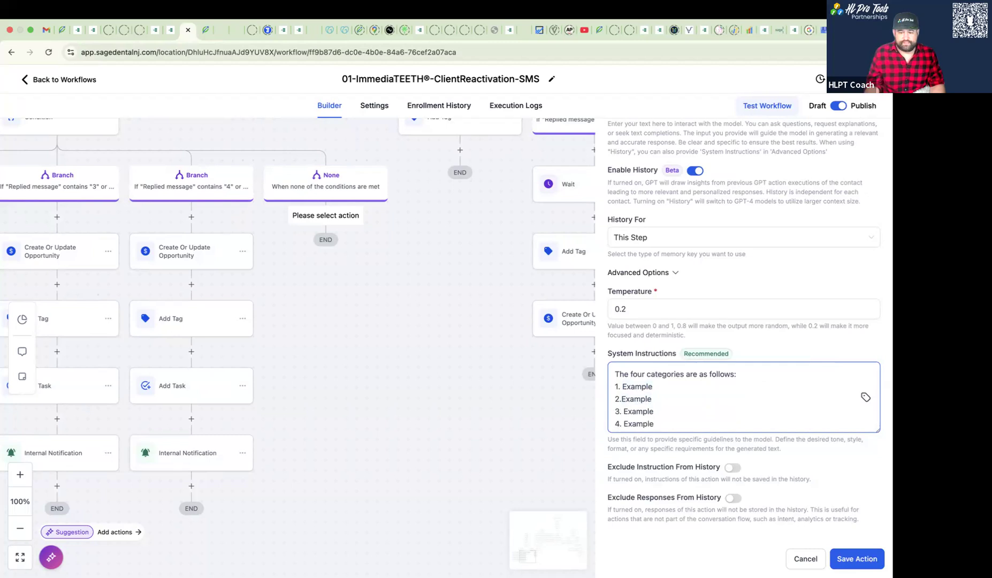
pyautogui.click(857, 558)
# - Examine the reply values that each branch of the time-preference condition matches, leaving the condition unchanged
pyautogui.moveTo(361, 401); pyautogui.dragTo(763, 439)
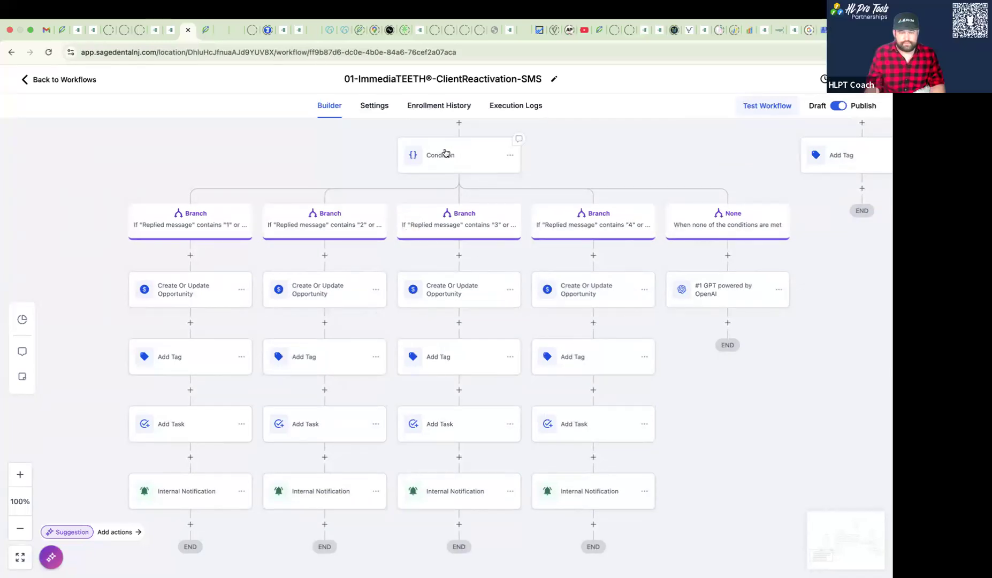
pyautogui.click(445, 153)
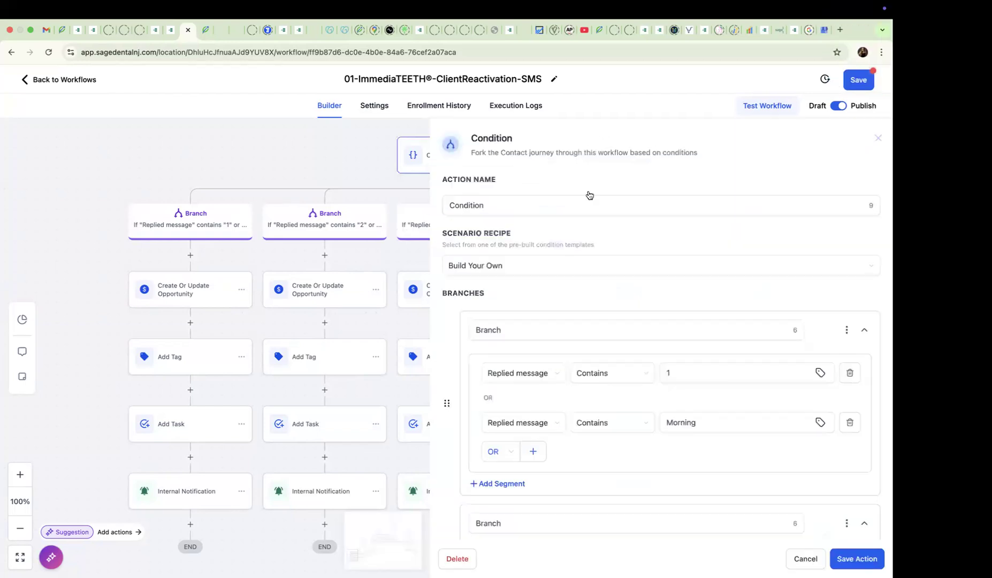
pyautogui.scroll(-6, 641, 352)
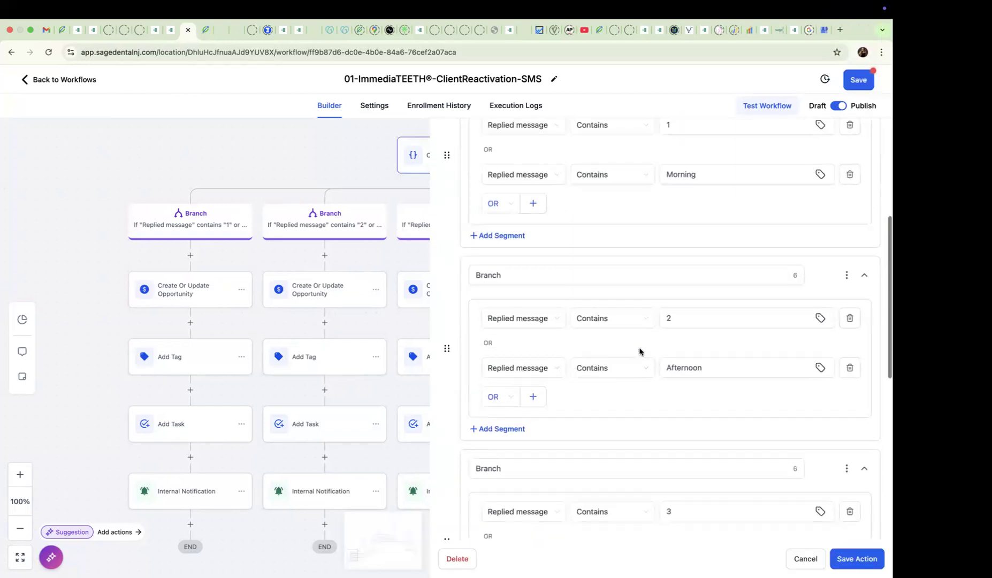
pyautogui.scroll(-5, 640, 351)
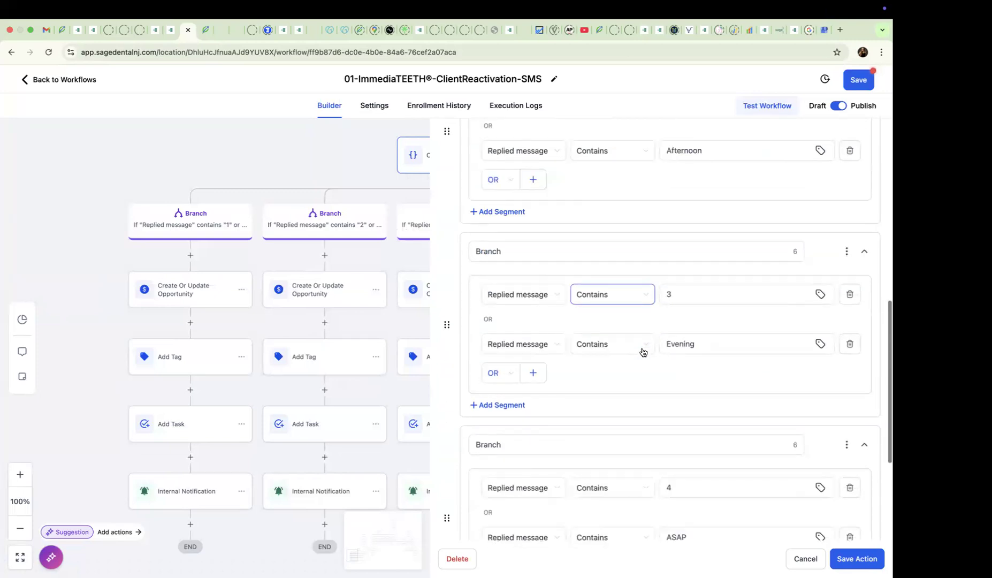
pyautogui.scroll(-1, 643, 352)
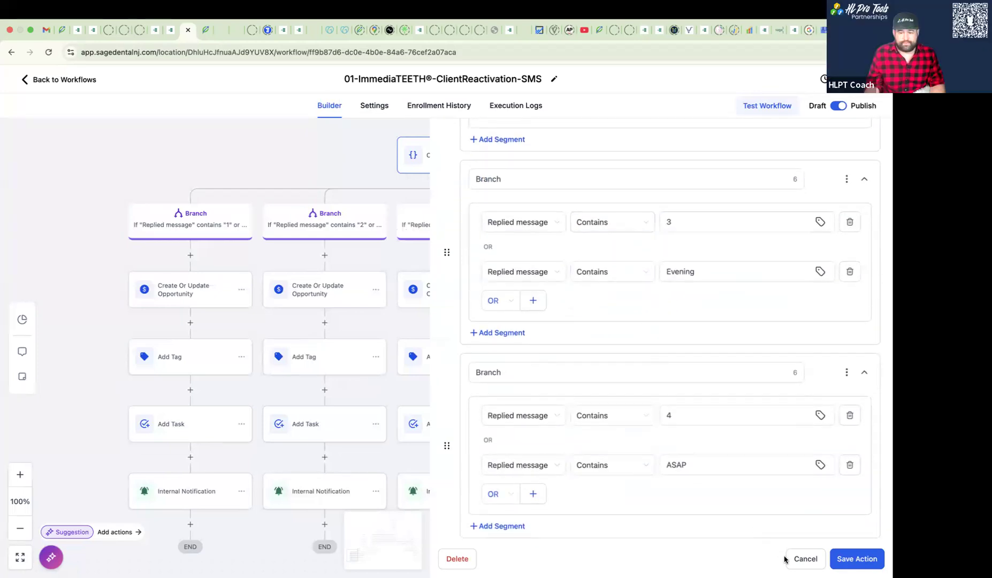
pyautogui.click(806, 559)
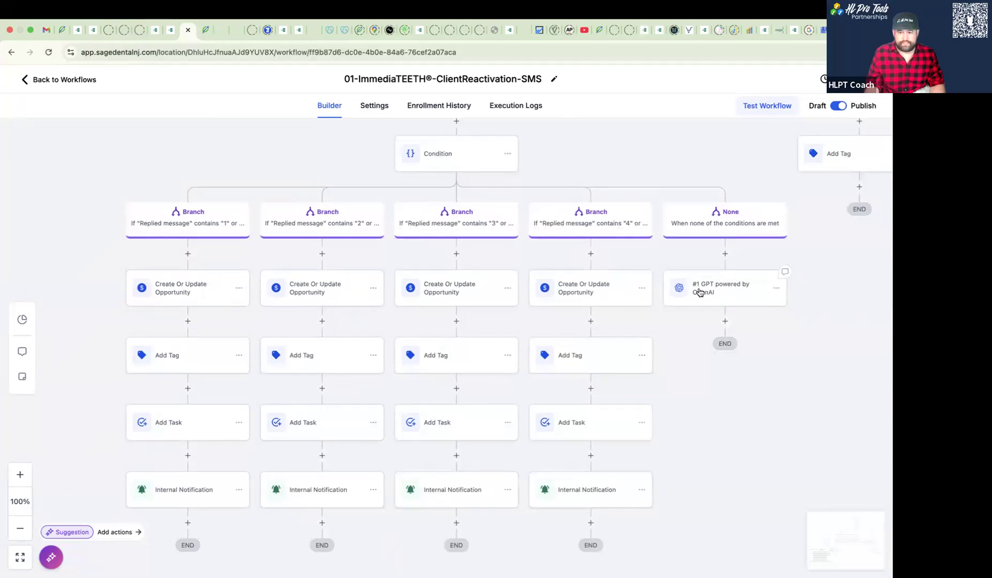
# - In the saved GPT action's system instructions, replace the first two category placeholders with "Morning" and "Afternoon"
pyautogui.click(700, 291)
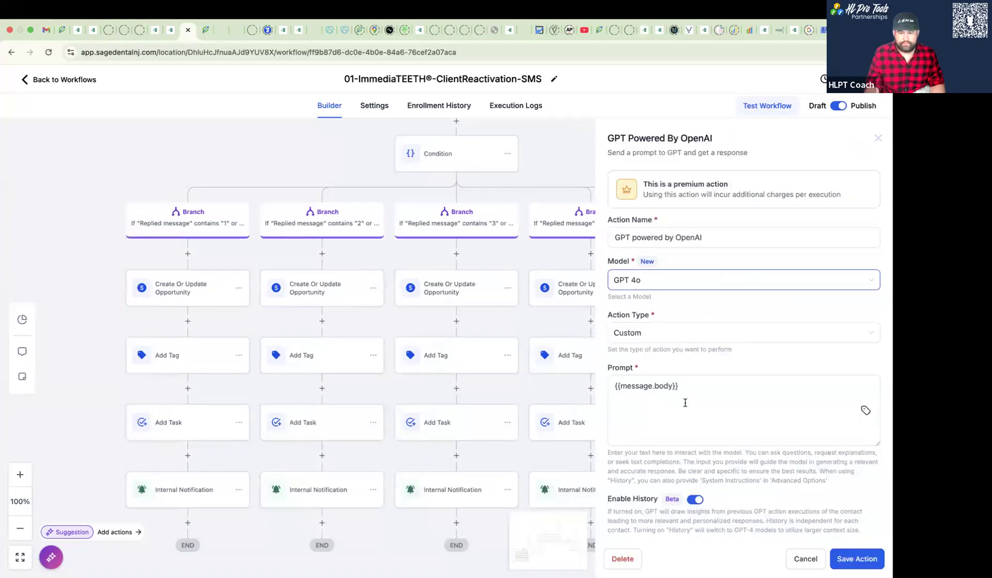
pyautogui.scroll(-2, 687, 404)
pyautogui.click(676, 345)
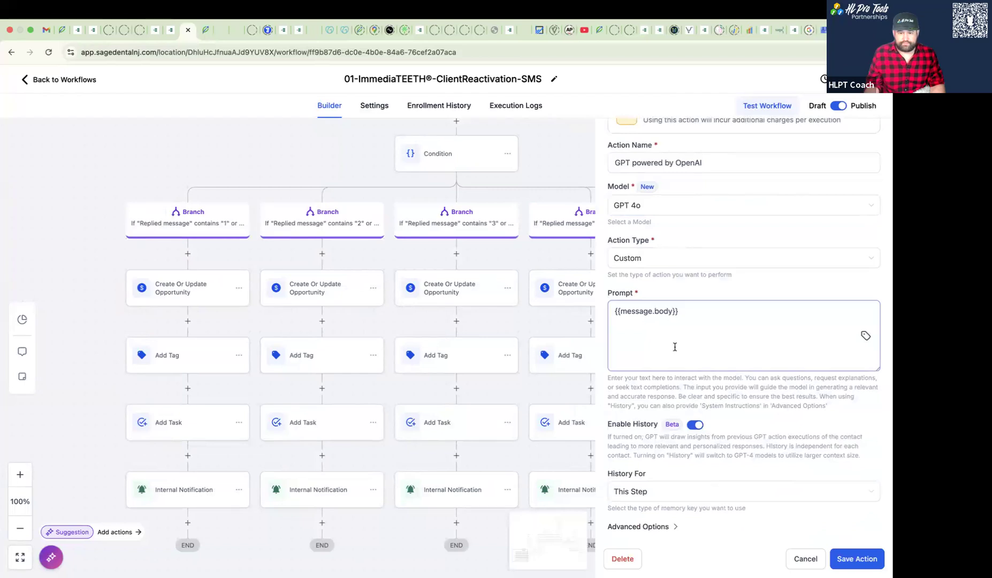
pyautogui.click(648, 526)
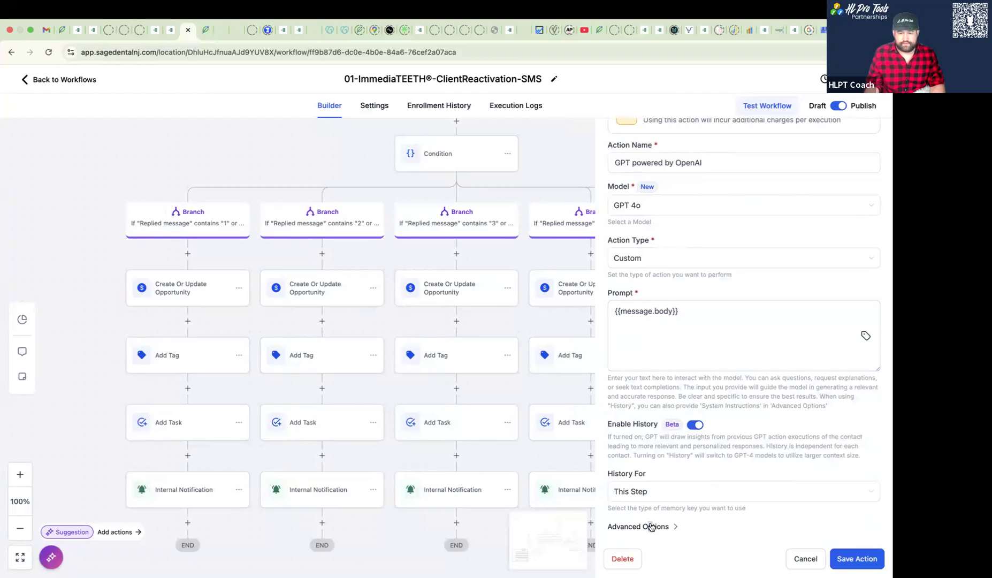
pyautogui.scroll(-2, 664, 478)
pyautogui.click(663, 478)
pyautogui.scroll(-2, 648, 475)
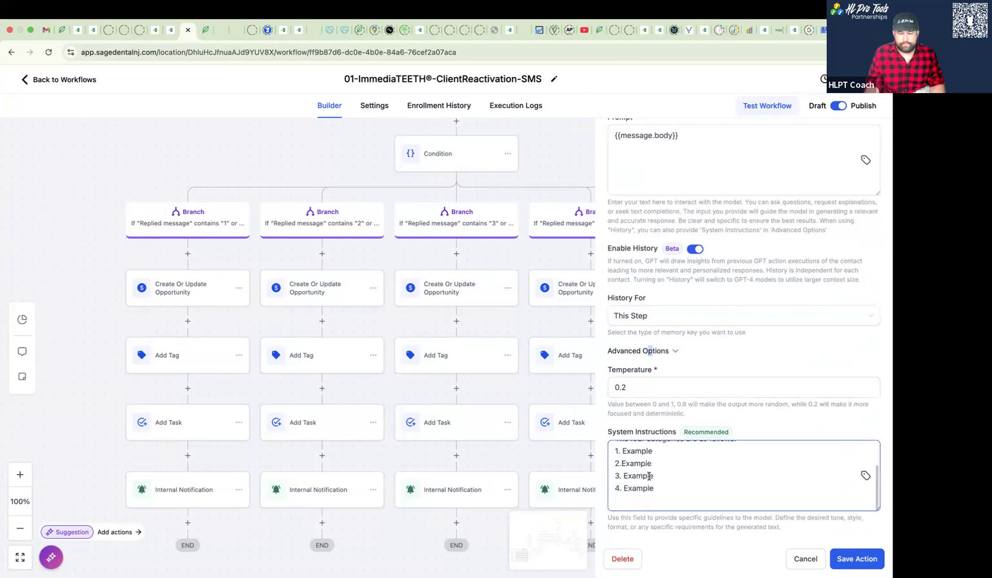
pyautogui.doubleClick(638, 451)
pyautogui.write('Morning')
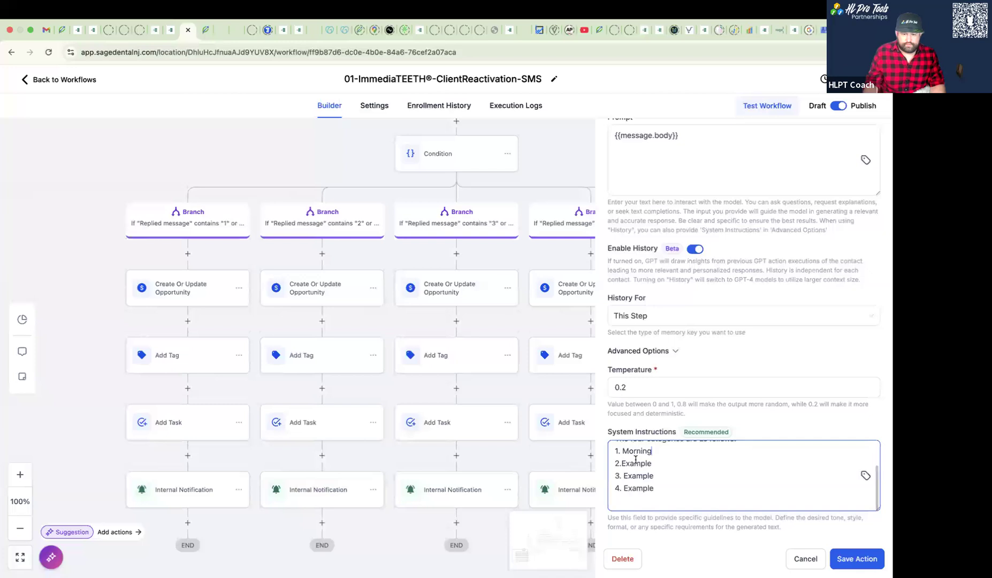
pyautogui.doubleClick(635, 463)
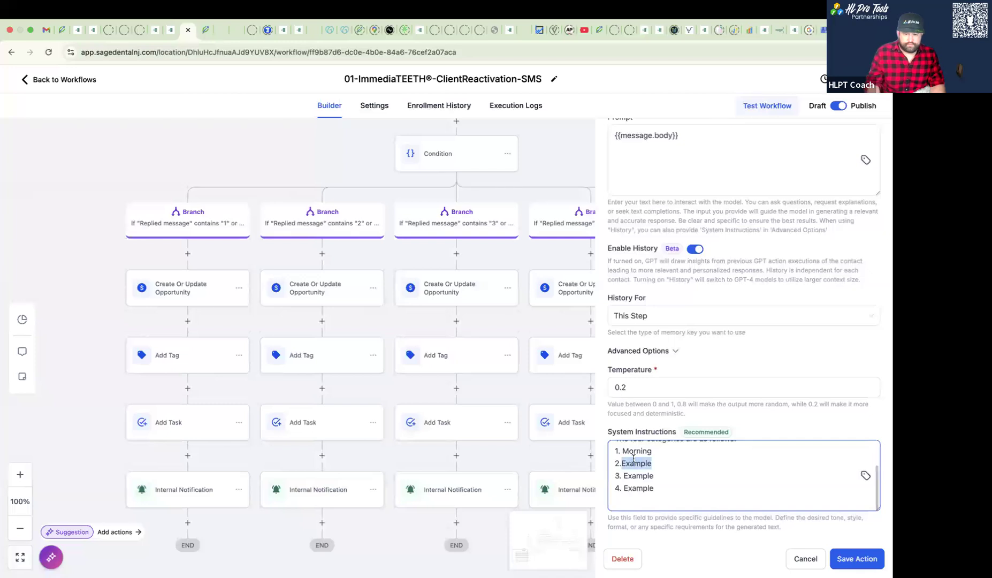
pyautogui.write('Afternoon')
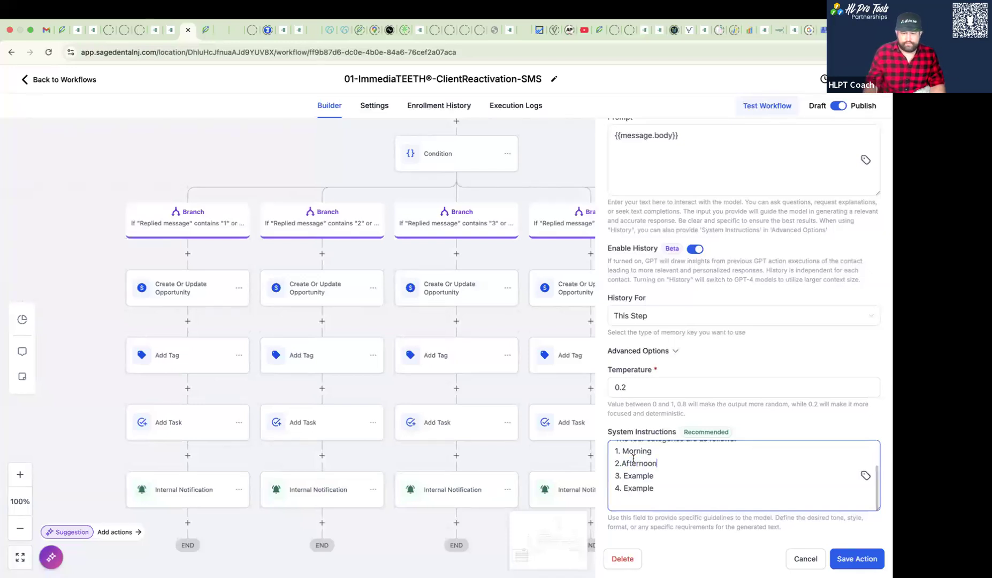
# - Replace the third category placeholder with "Evening" and the fourth with "ASAP or as soon as possible"
pyautogui.doubleClick(634, 474)
pyautogui.write('Evening')
pyautogui.doubleClick(632, 490)
pyautogui.write('ASAP or')
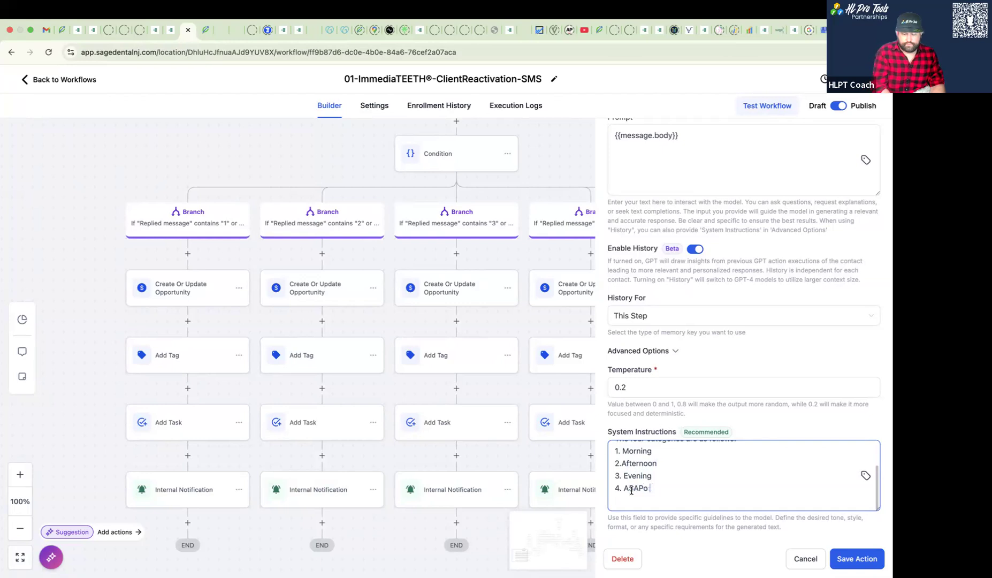
pyautogui.write(' as soon as possible')
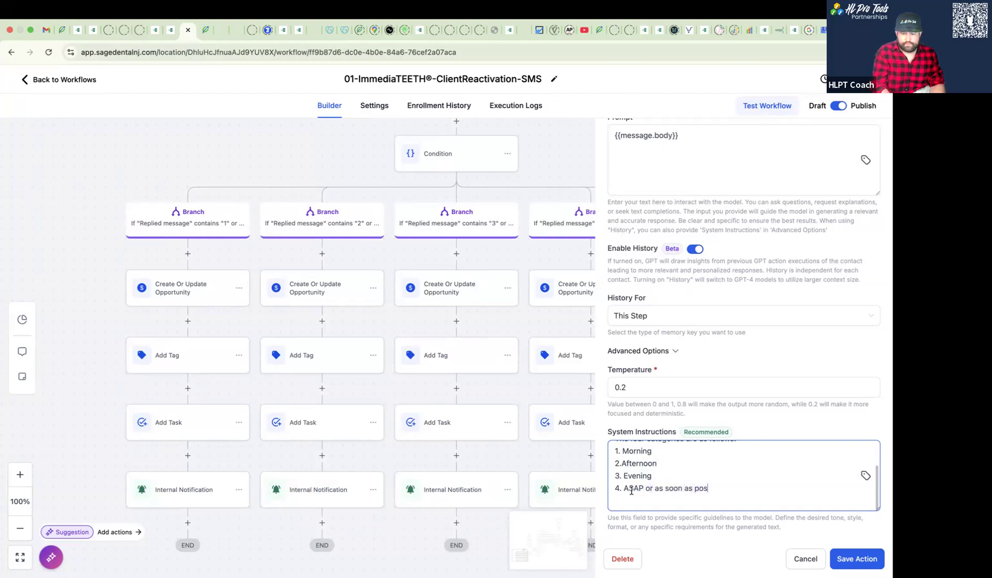
# - Below the category list, add "Your job is to classify the contact's message into one of those four and only one of those four categories."
pyautogui.press('Return')
pyautogui.press('Return')
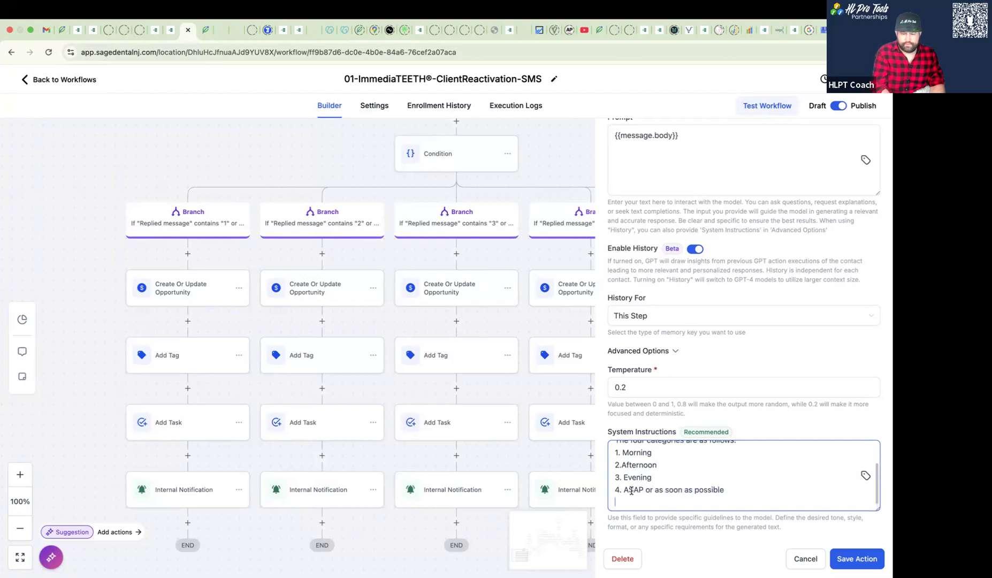
pyautogui.write('Your job ')
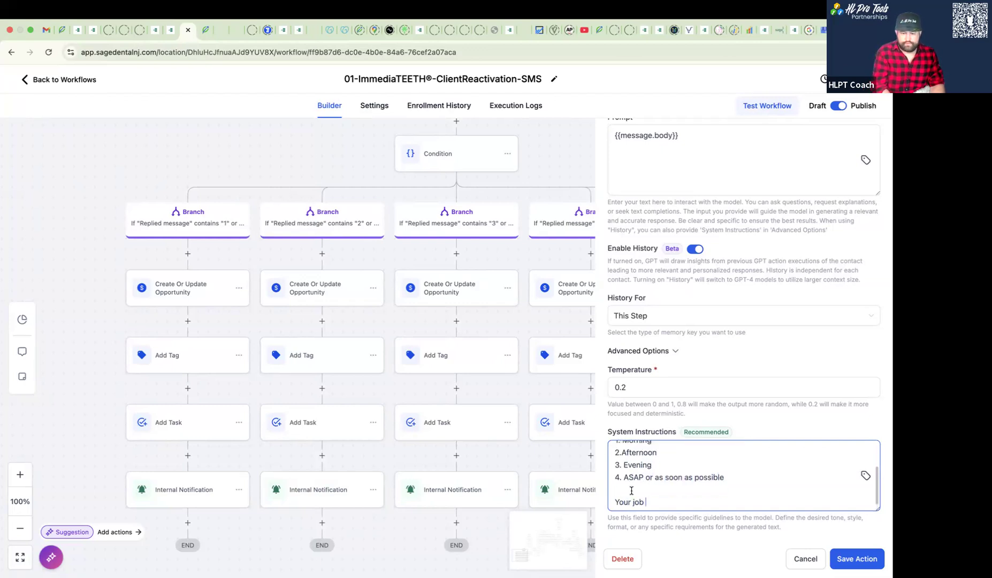
pyautogui.write('is to classfiy')
pyautogui.press('BackSpace')
pyautogui.press('BackSpace')
pyautogui.press('BackSpace')
pyautogui.press('BackSpace')
pyautogui.write("ify the contact's message into one of those f")
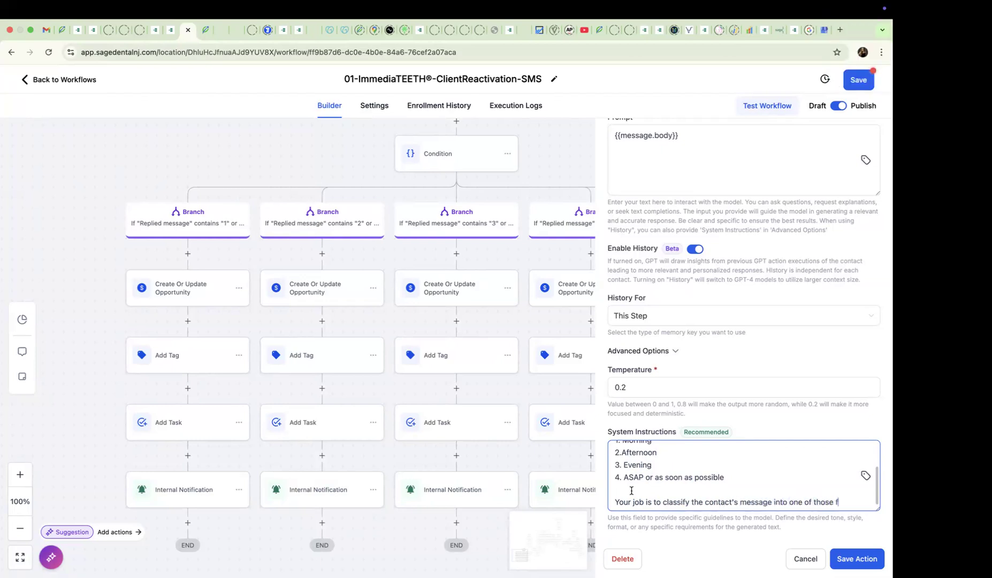
pyautogui.write('our and only one of those four categories.')
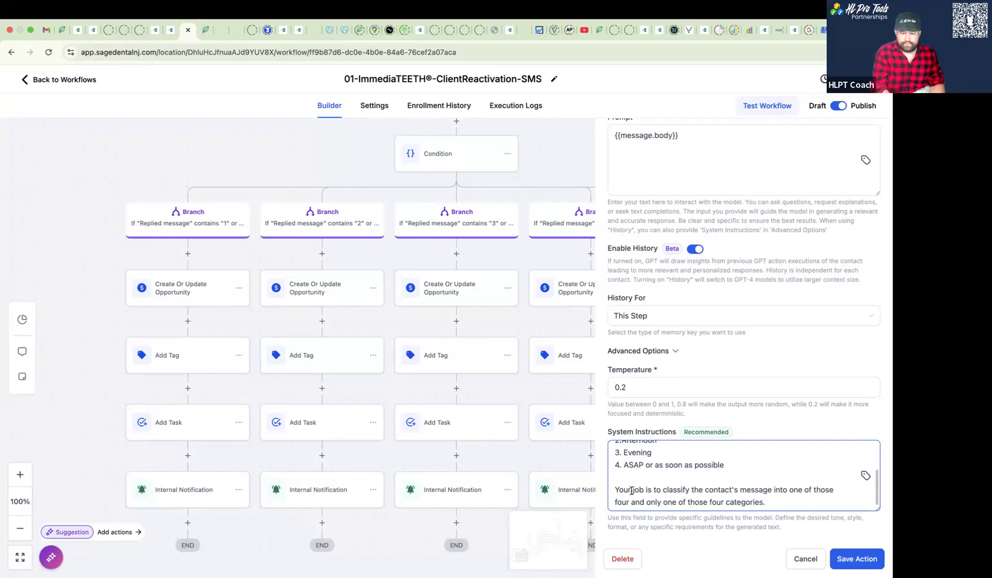
# - Begin a new sentence with "Only return" after the classification instruction, and shorten the fourth category to "ASAP"
pyautogui.write('Onlyreturnreturn')
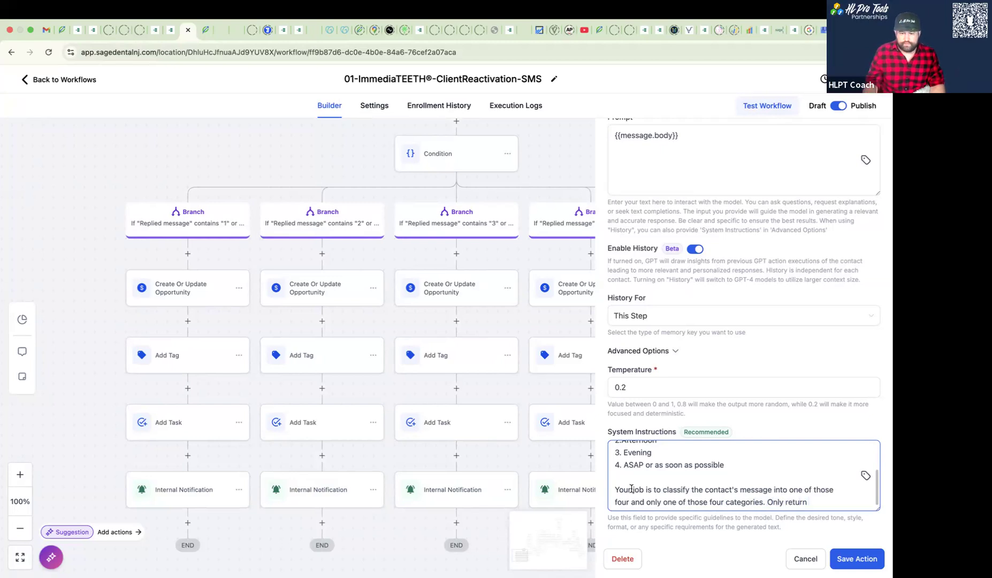
pyautogui.moveTo(643, 465); pyautogui.dragTo(727, 463)
pyautogui.press('BackSpace')
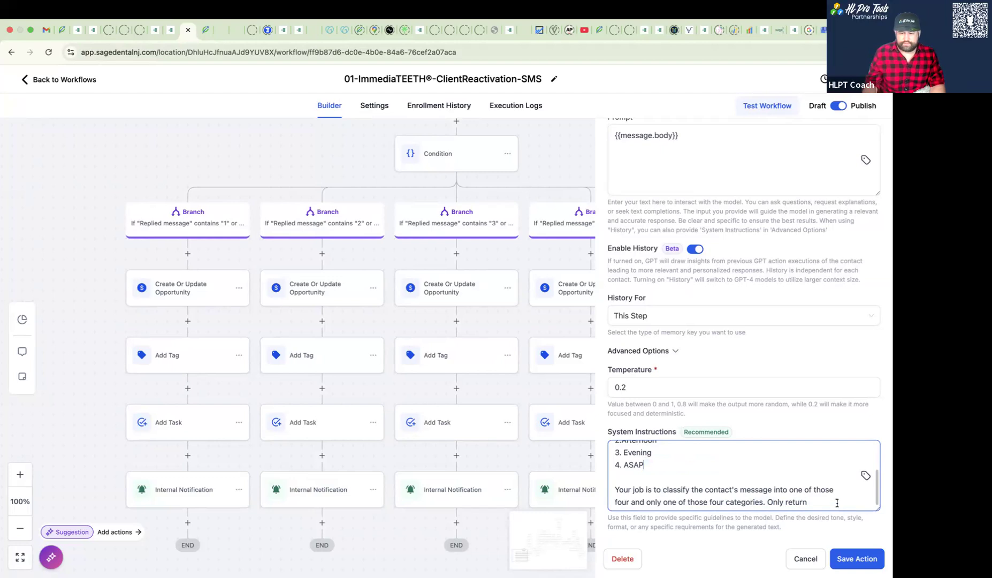
# - Continue the "Only return" sentence with "the exact number of the classification with no additional text"
pyautogui.write('the')
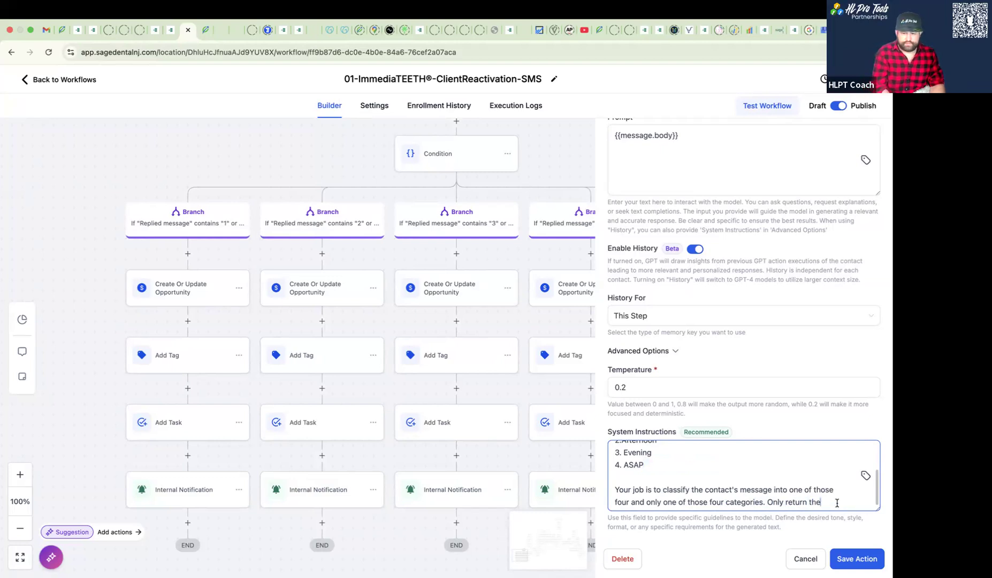
pyautogui.write(' exact classification')
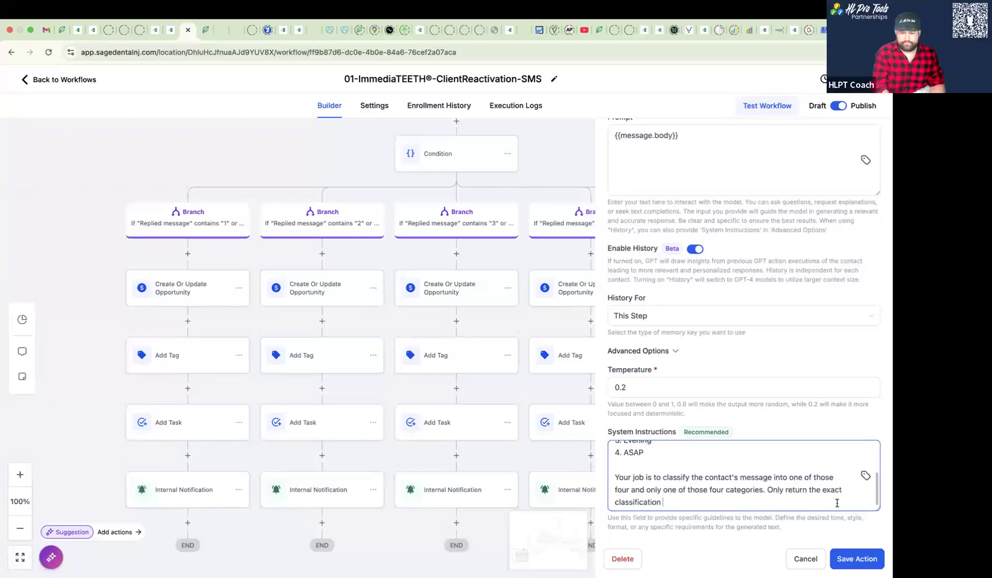
pyautogui.press('BackSpace')
pyautogui.press('BackSpace')
pyautogui.press('BackSpace')
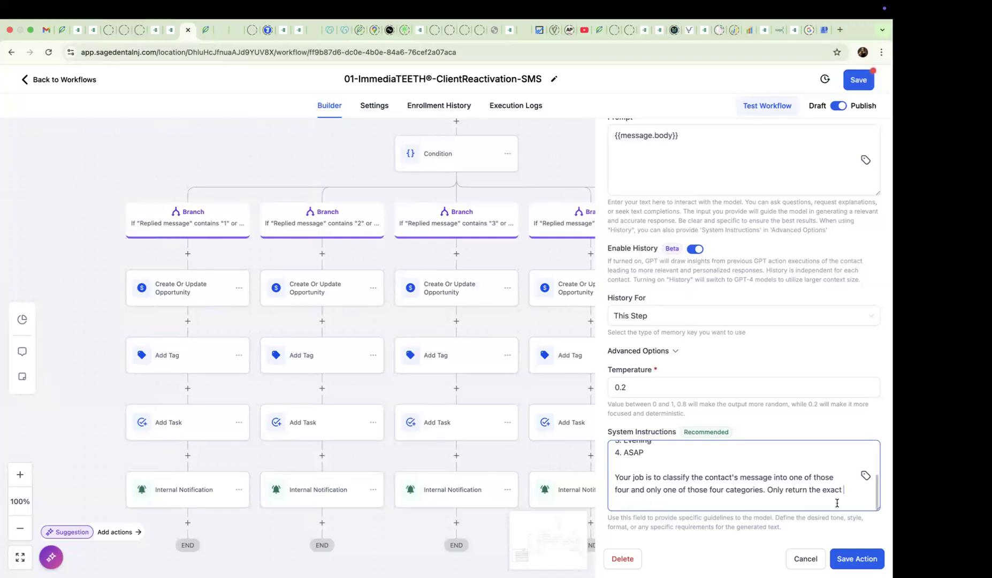
pyautogui.write('number of the classification with no')
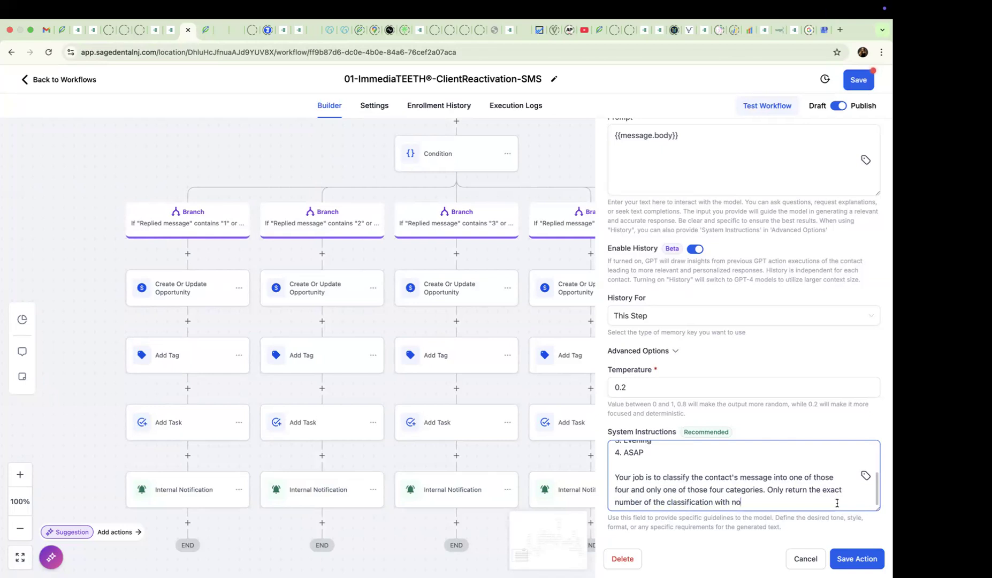
pyautogui.write(' additional text')
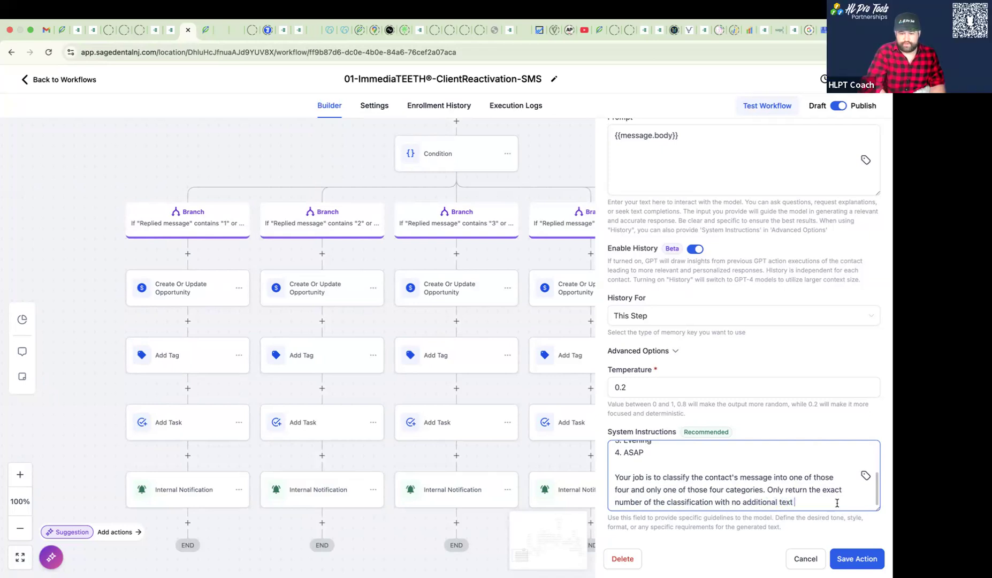
# - Finish the instruction with "or description, simply the numerical digit." and save the GPT action
pyautogui.write('or description')
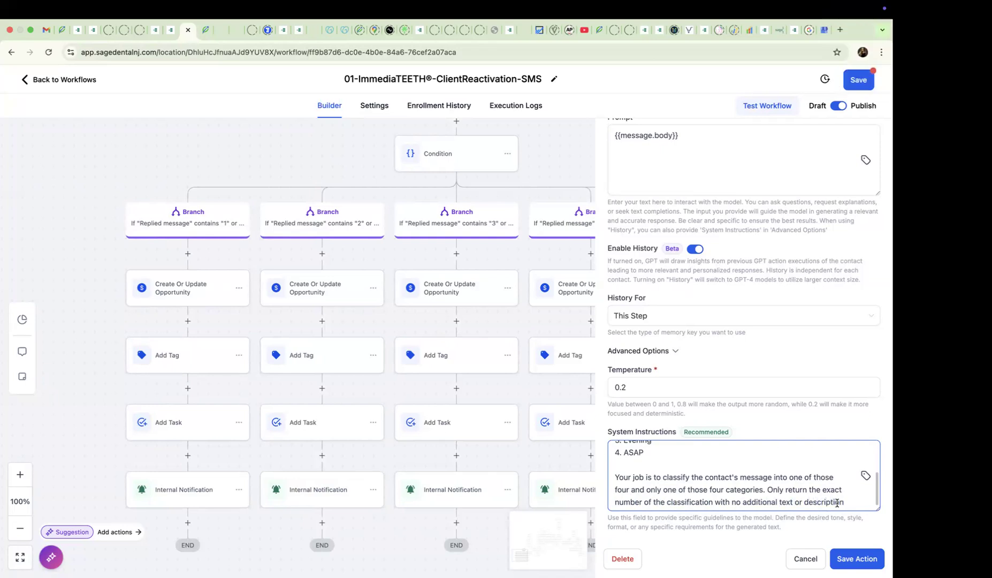
pyautogui.write(',')
pyautogui.press('Return')
pyautogui.write('simply the numerical digit.')
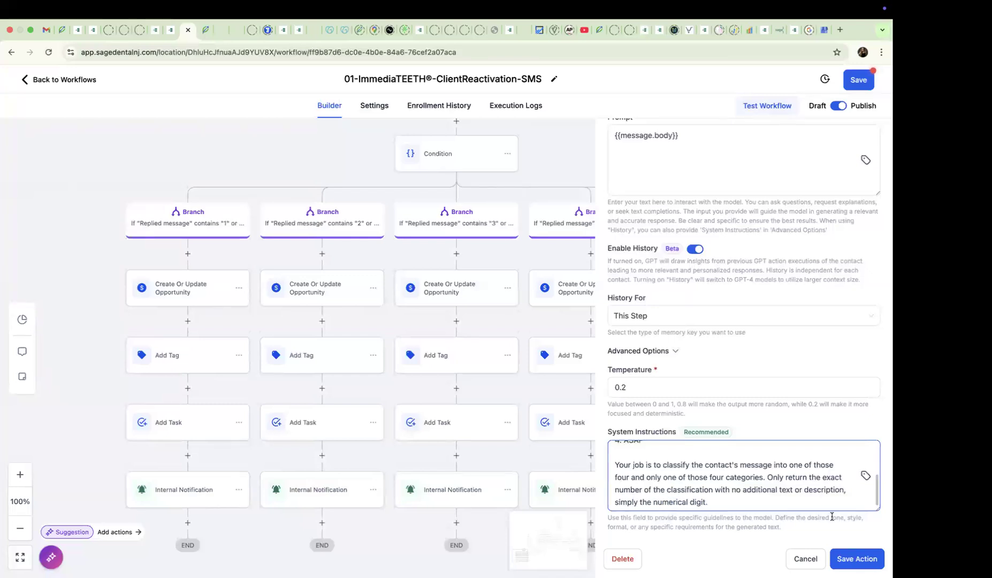
pyautogui.click(856, 558)
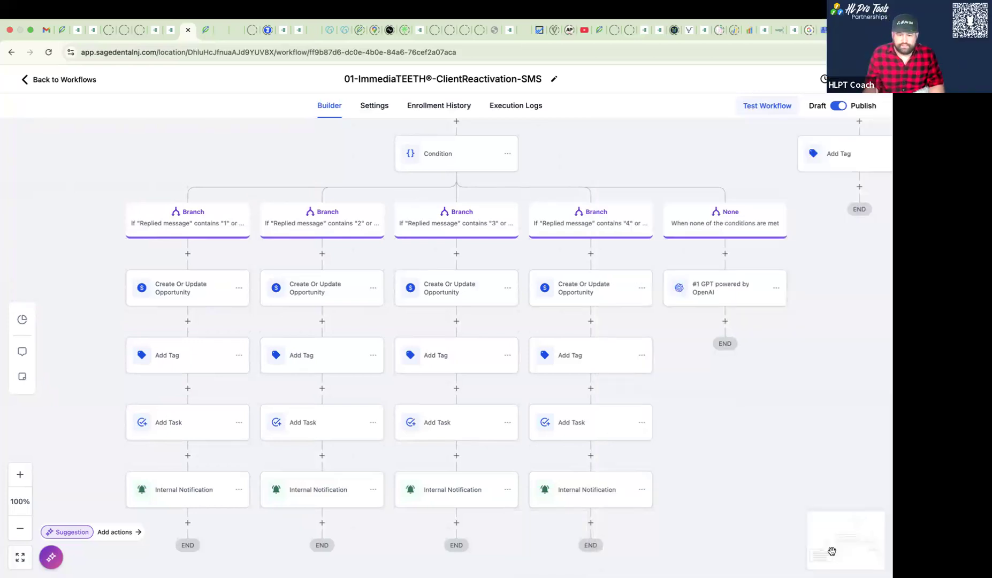
# - Add an If / Else condition below the GPT action in the None branch and name its first branch "1"
pyautogui.click(725, 321)
pyautogui.write('i')
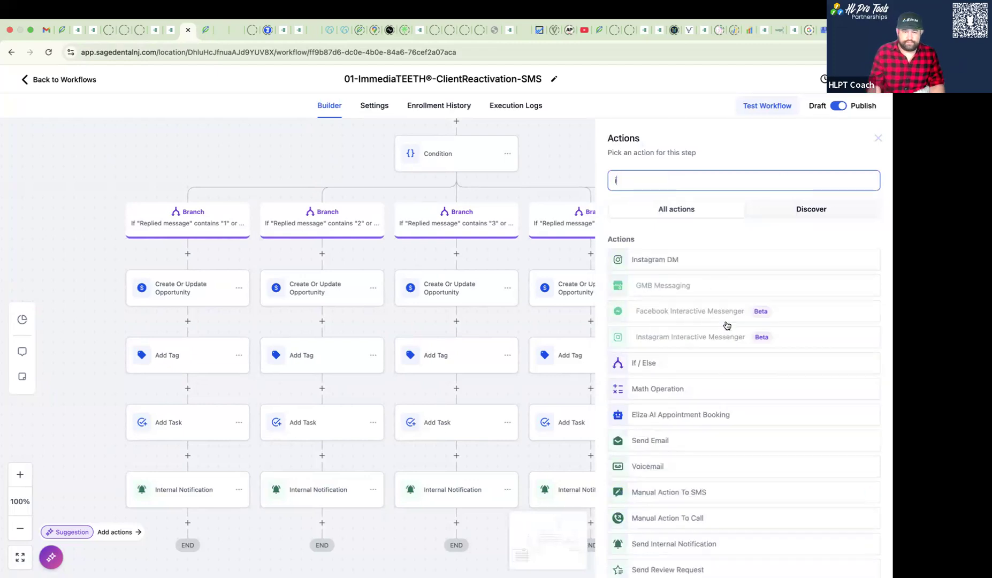
pyautogui.write('f')
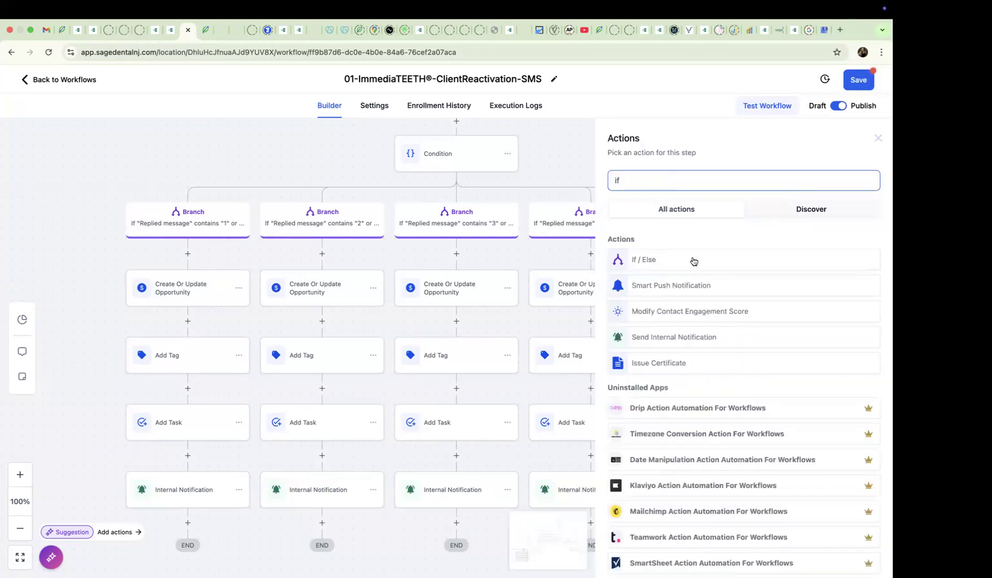
pyautogui.click(678, 263)
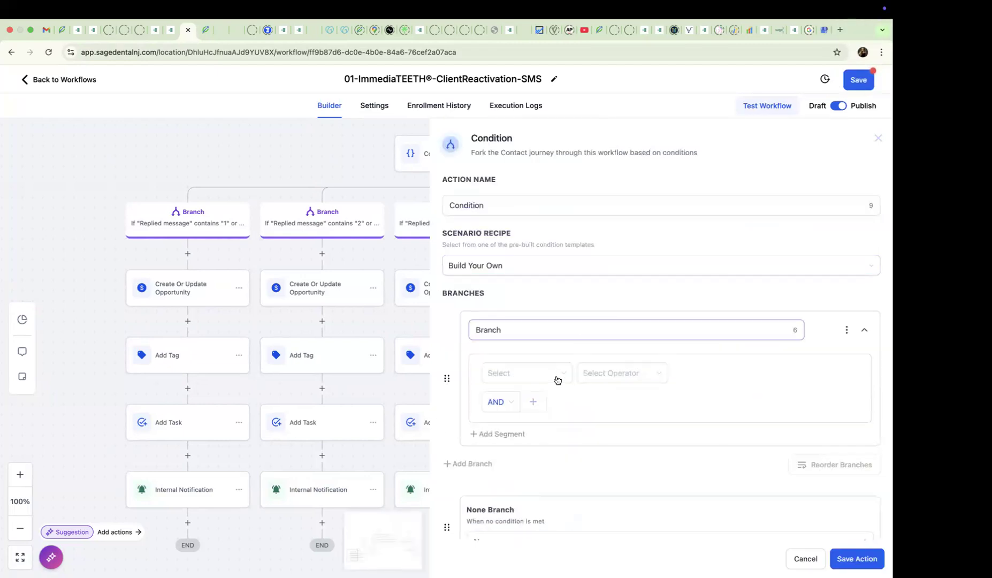
pyautogui.click(549, 330)
pyautogui.doubleClick(549, 330)
pyautogui.write('1')
# - Set branch 1 to match when the "#1 GPT powered by OpenAI" response Is 1
pyautogui.click(543, 378)
pyautogui.scroll(-4, 559, 464)
pyautogui.scroll(-1, 559, 464)
pyautogui.click(553, 457)
pyautogui.click(566, 423)
pyautogui.click(619, 377)
pyautogui.click(614, 399)
pyautogui.click(678, 375)
pyautogui.write('1')
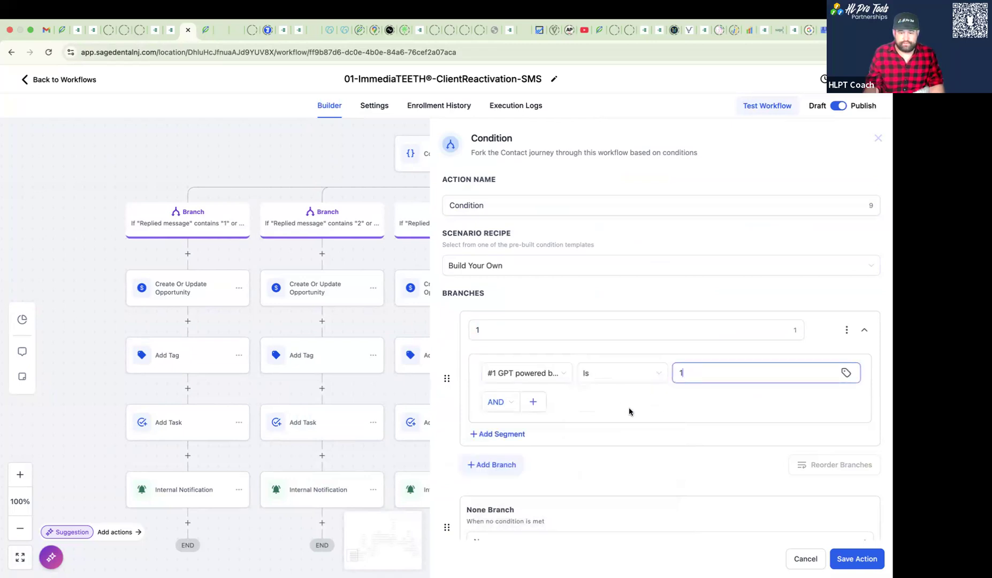
# - Duplicate branch 1, rename the copy "2" and set its matching GPT response value to 2
pyautogui.scroll(-1, 629, 411)
pyautogui.click(848, 300)
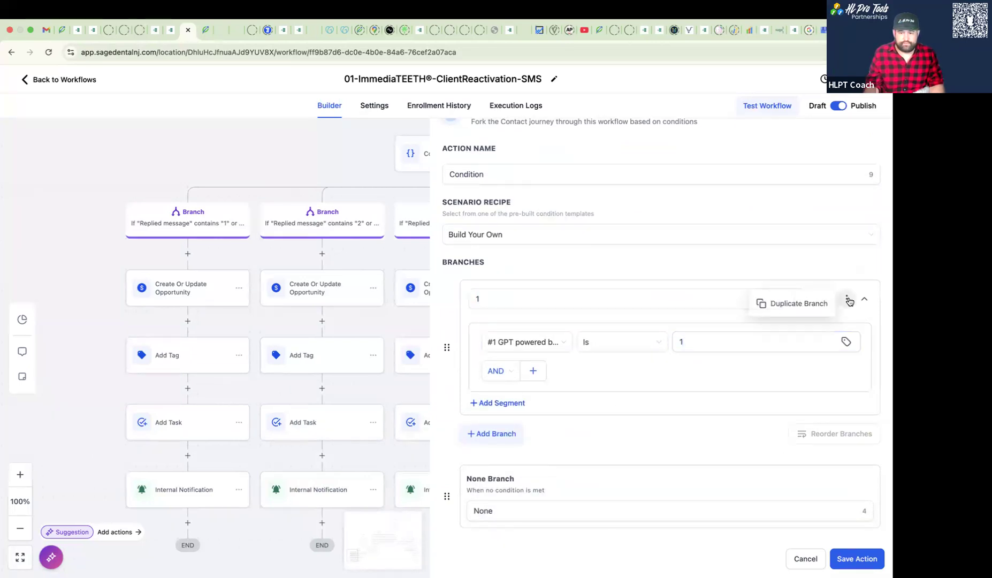
pyautogui.click(829, 308)
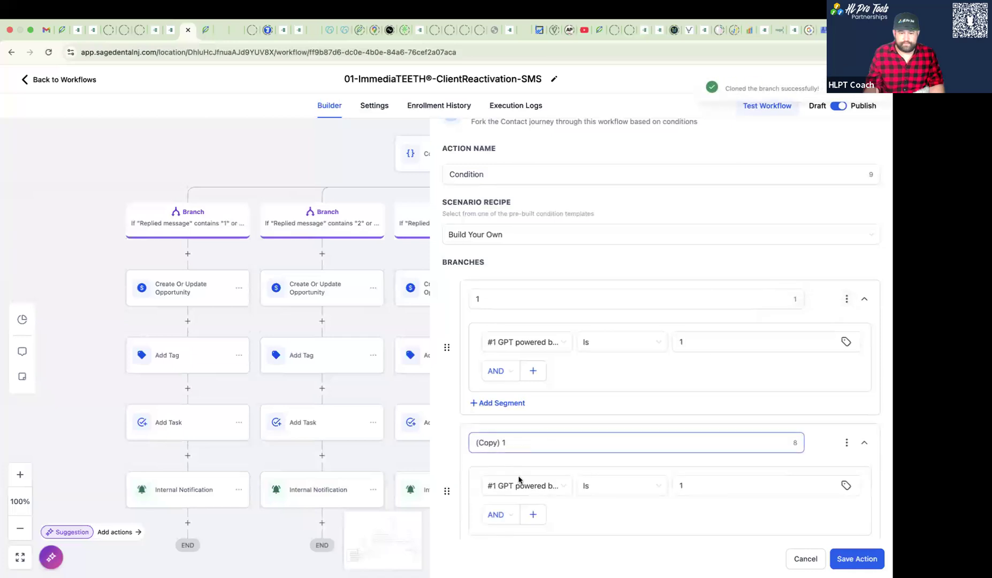
pyautogui.scroll(-1, 518, 480)
pyautogui.moveTo(509, 402); pyautogui.dragTo(458, 394)
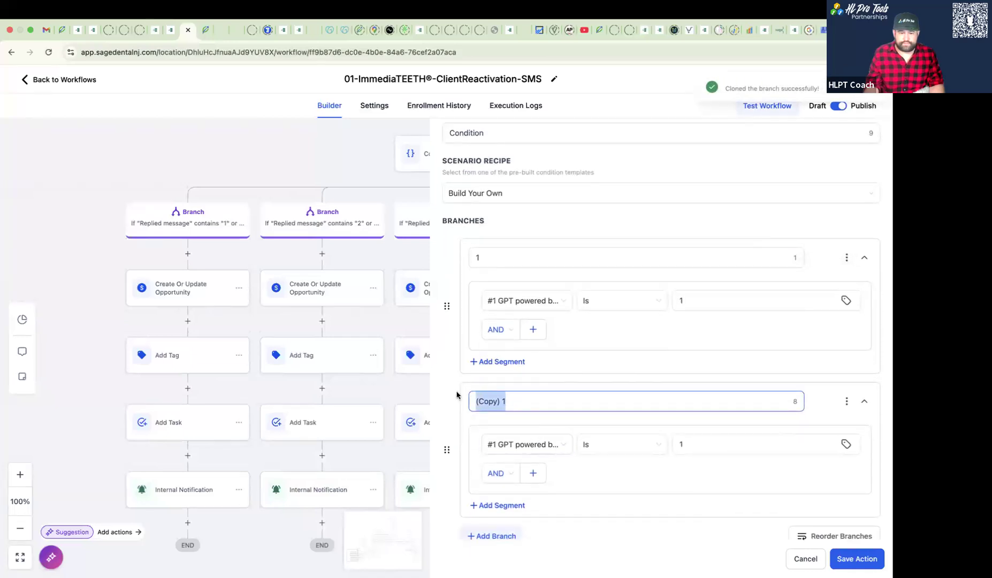
pyautogui.write('2')
pyautogui.click(677, 444)
pyautogui.write('2')
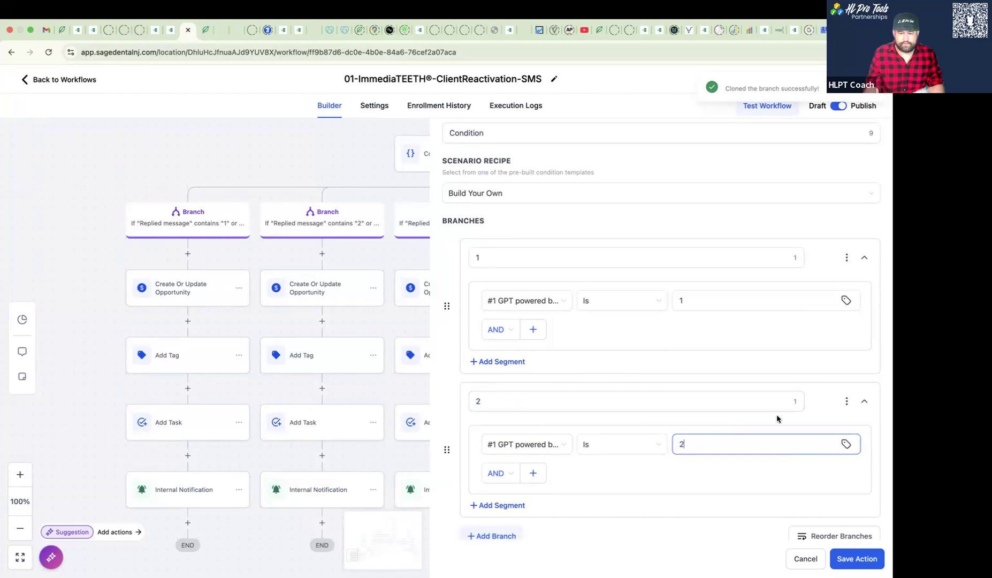
# - Duplicate branch 2, rename the copy "3" and set its matching GPT response value to 3
pyautogui.click(846, 402)
pyautogui.click(808, 407)
pyautogui.scroll(-1, 551, 436)
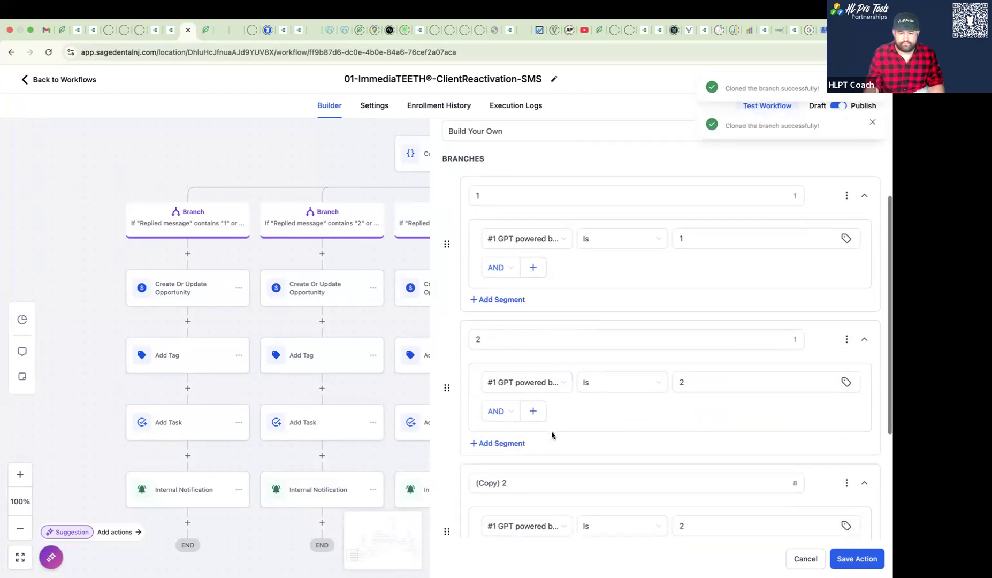
pyautogui.click(524, 478)
pyautogui.moveTo(523, 477); pyautogui.dragTo(475, 481)
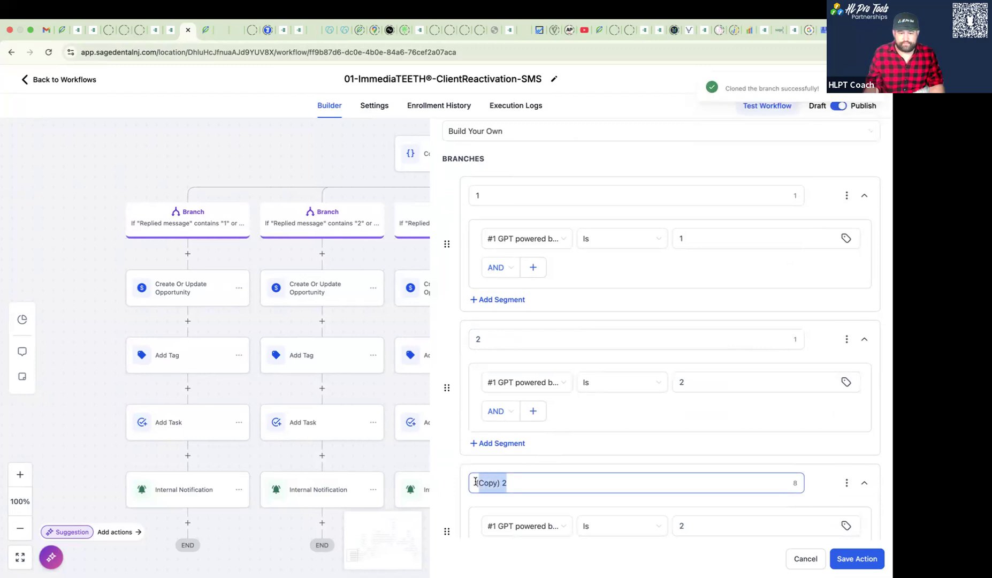
pyautogui.write('3')
pyautogui.click(681, 526)
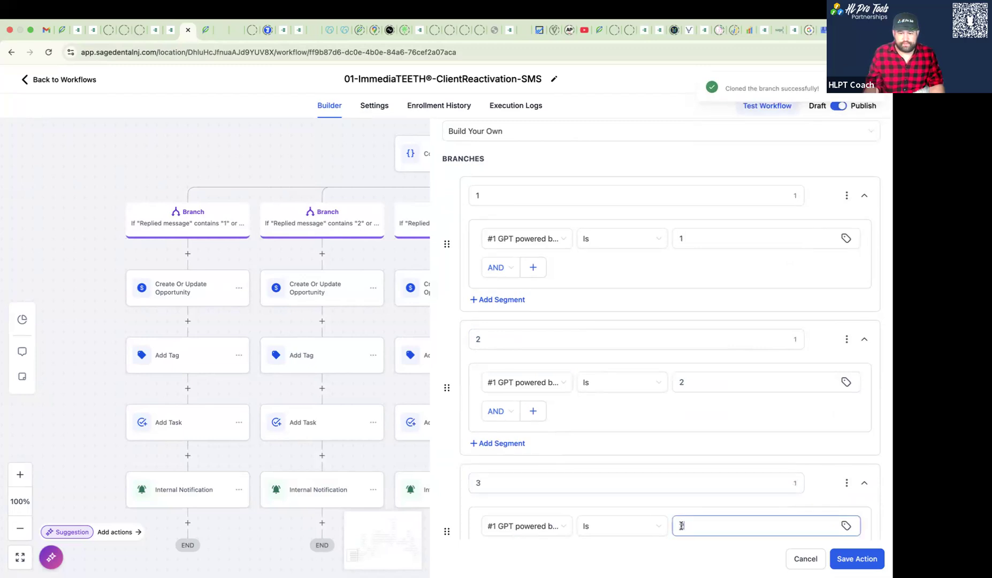
pyautogui.write('3')
# - Duplicate branch 3 as branch "4" with the matching GPT response value 4, and save the condition
pyautogui.click(846, 483)
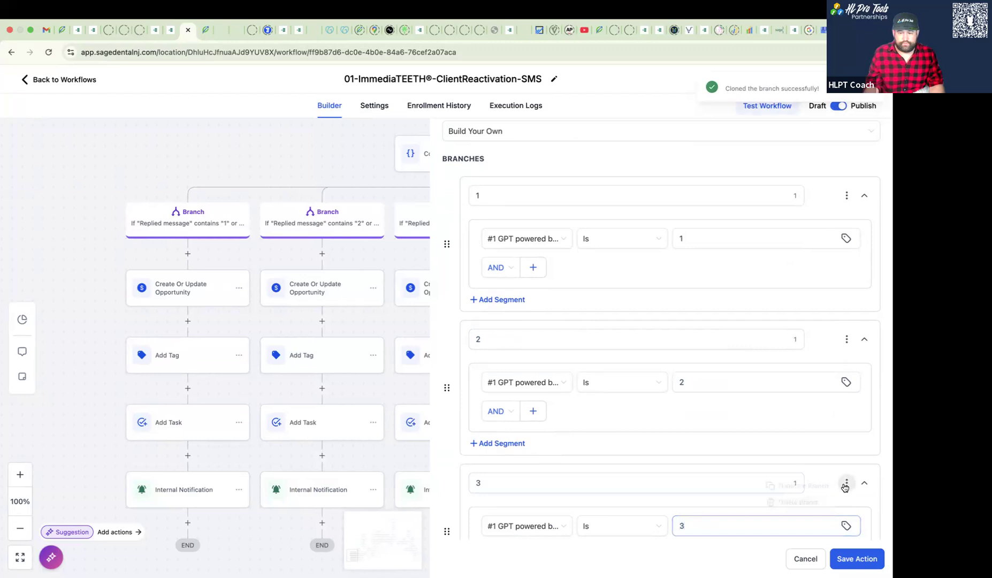
pyautogui.click(765, 487)
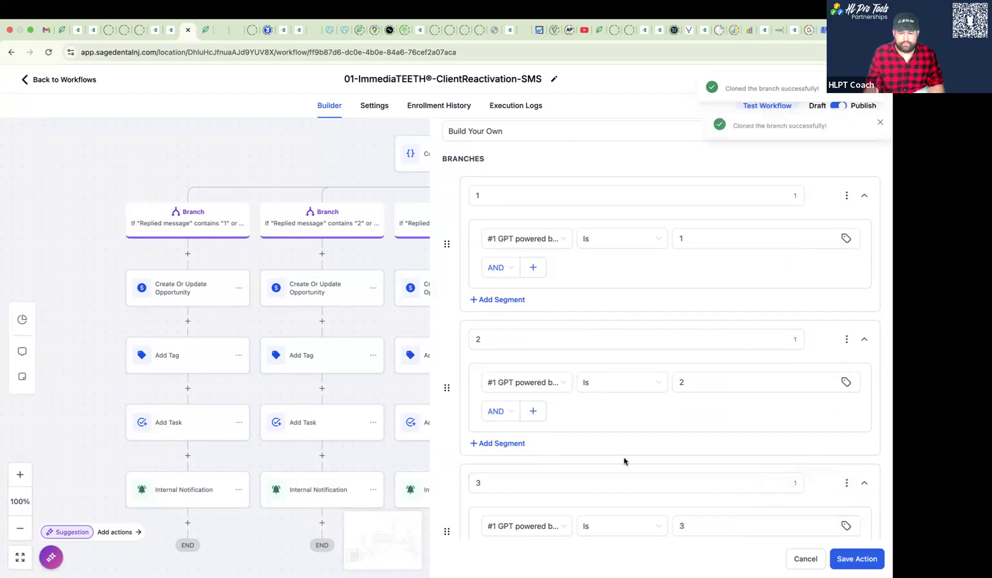
pyautogui.scroll(-2, 588, 453)
pyautogui.scroll(-5, 588, 454)
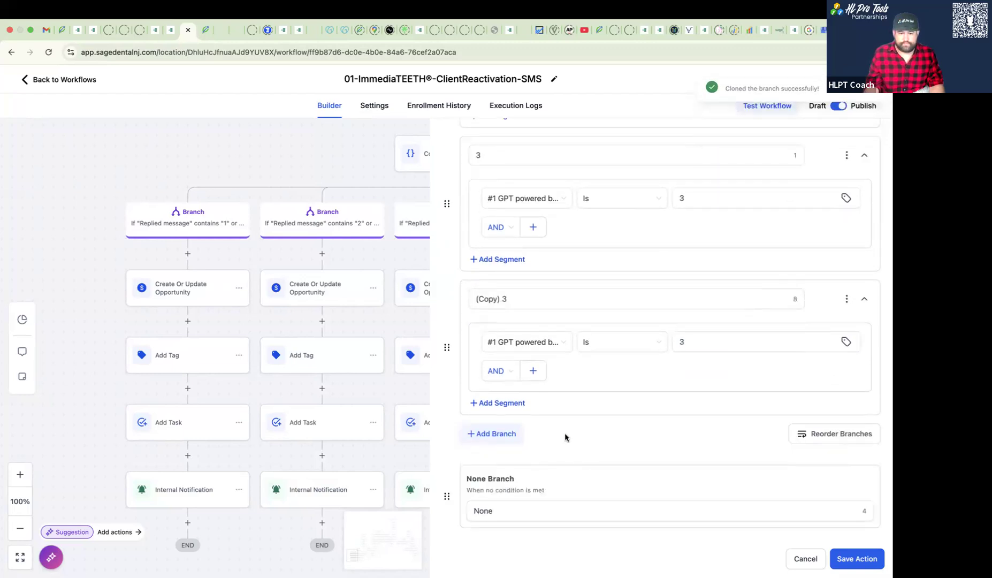
pyautogui.click(507, 305)
pyautogui.hotkey('ctrl', 'a')
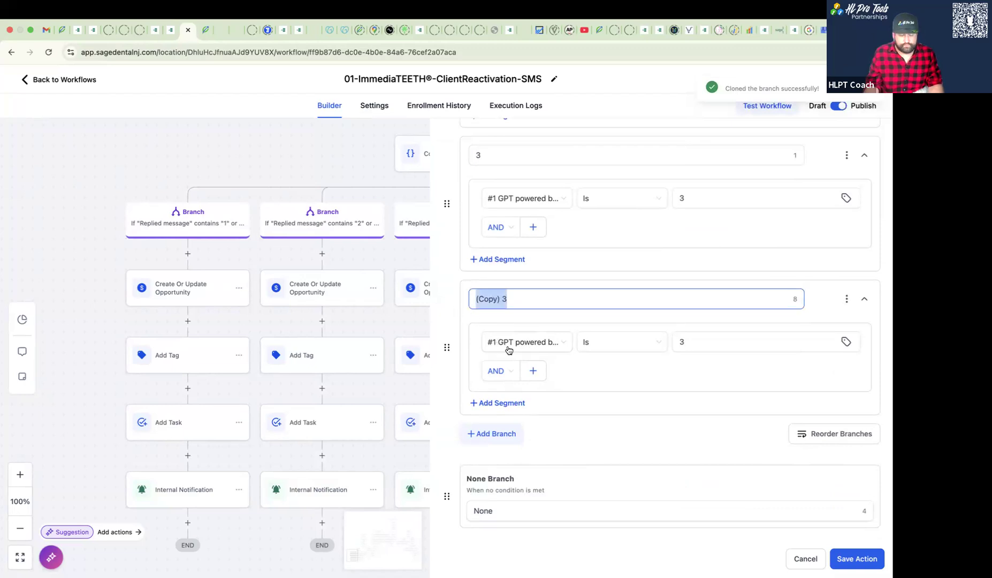
pyautogui.write('4')
pyautogui.click(693, 339)
pyautogui.moveTo(693, 339); pyautogui.dragTo(673, 341)
pyautogui.write('4')
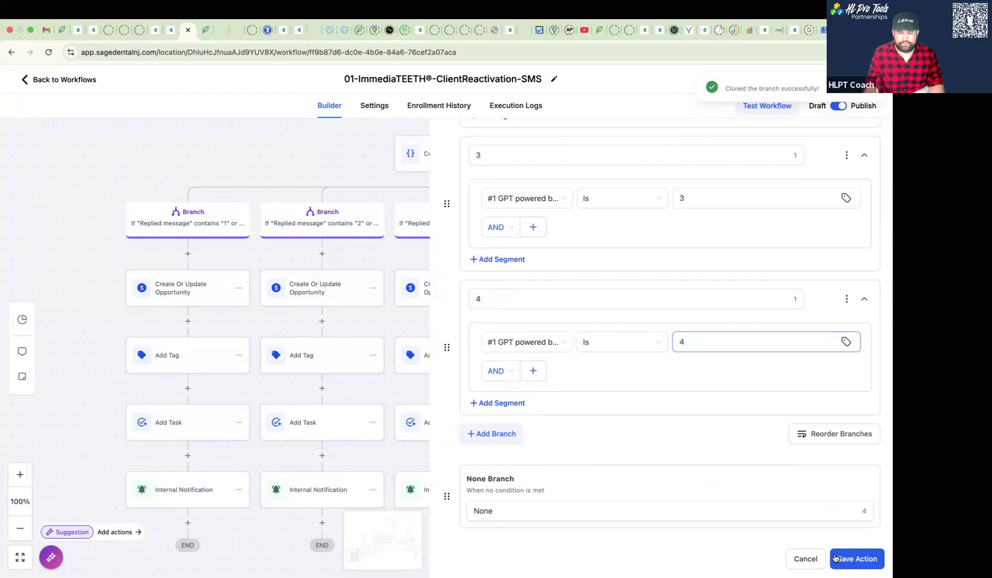
pyautogui.click(850, 558)
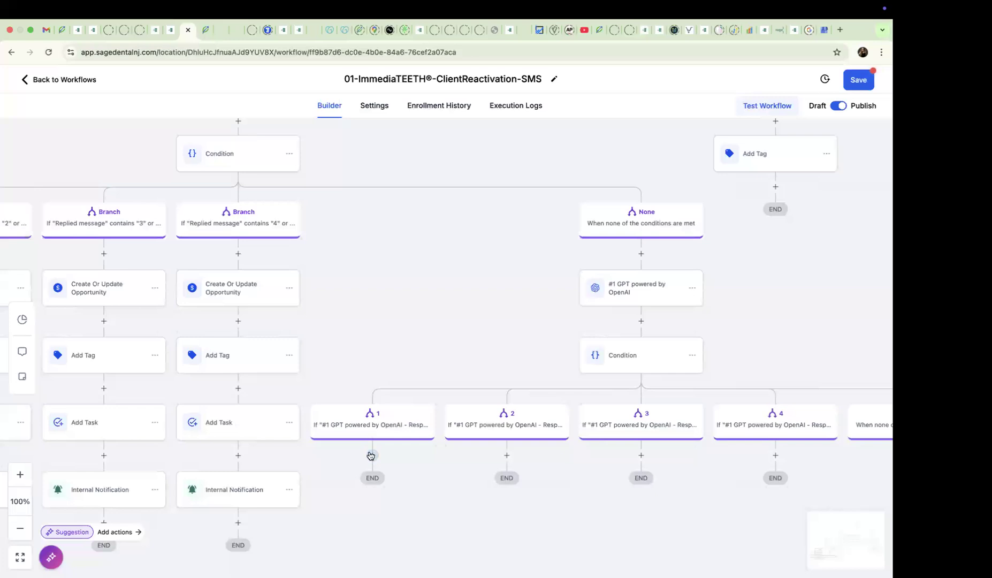
# - Add a Go To action under GPT branch 1 targeting Create Or Update Opportunity in the "Replied message" 1 branch, and save the workflow
pyautogui.click(372, 456)
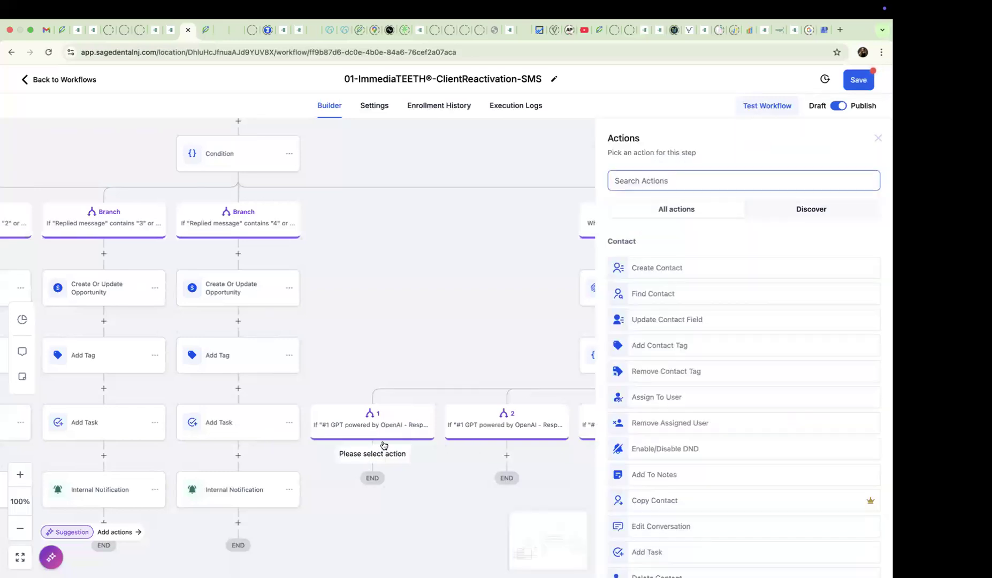
pyautogui.write('go to')
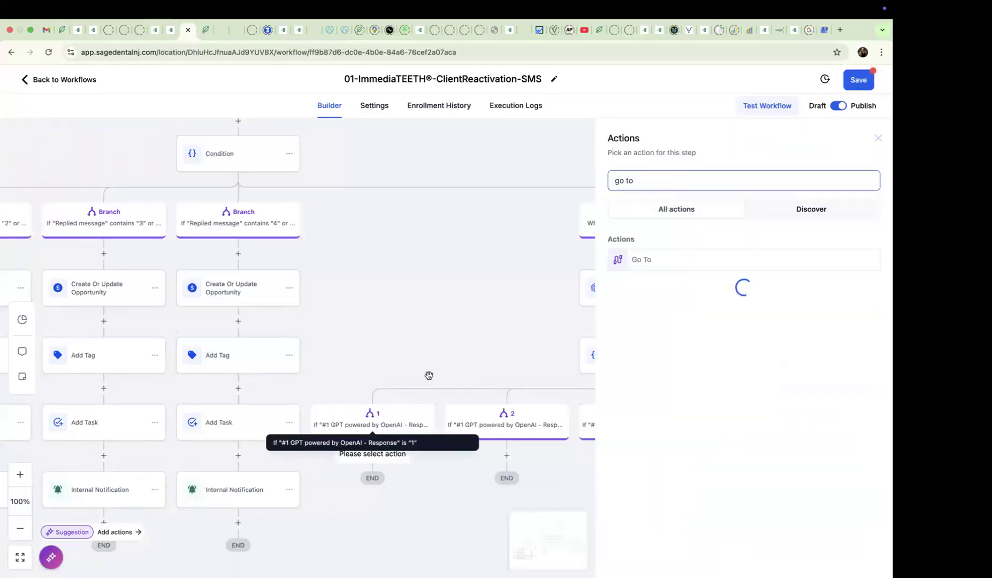
pyautogui.click(647, 262)
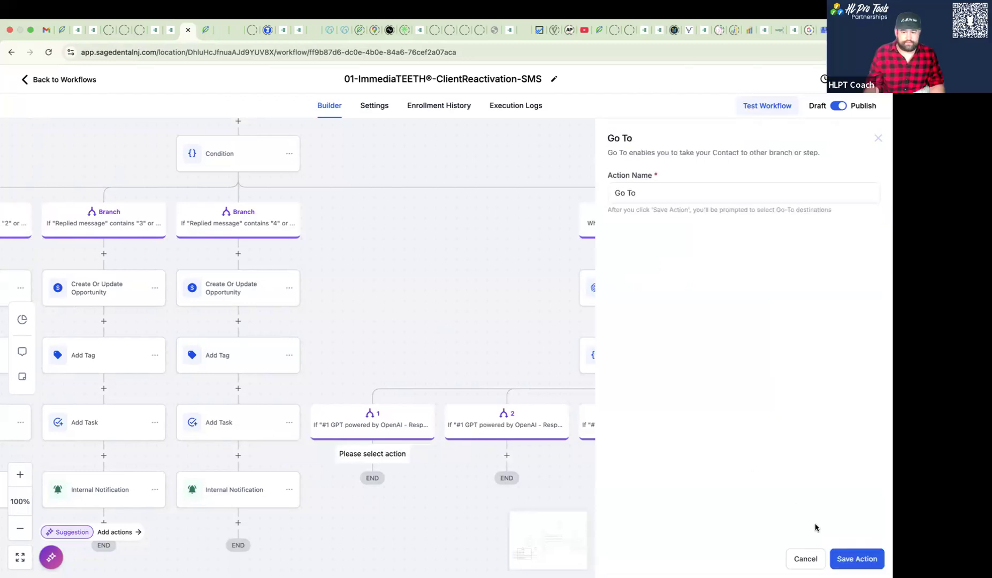
pyautogui.moveTo(373, 326); pyautogui.dragTo(787, 318)
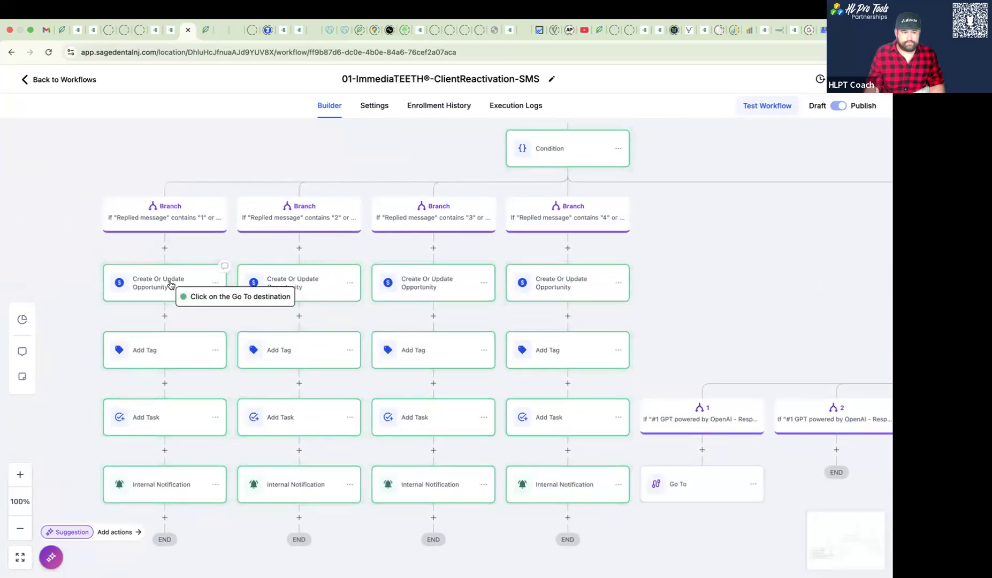
pyautogui.click(170, 284)
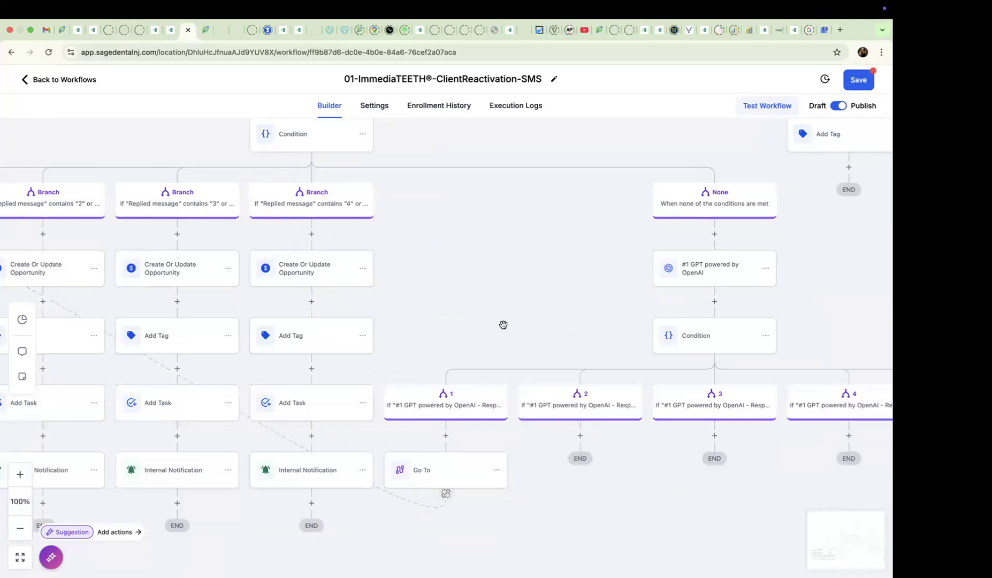
pyautogui.click(848, 90)
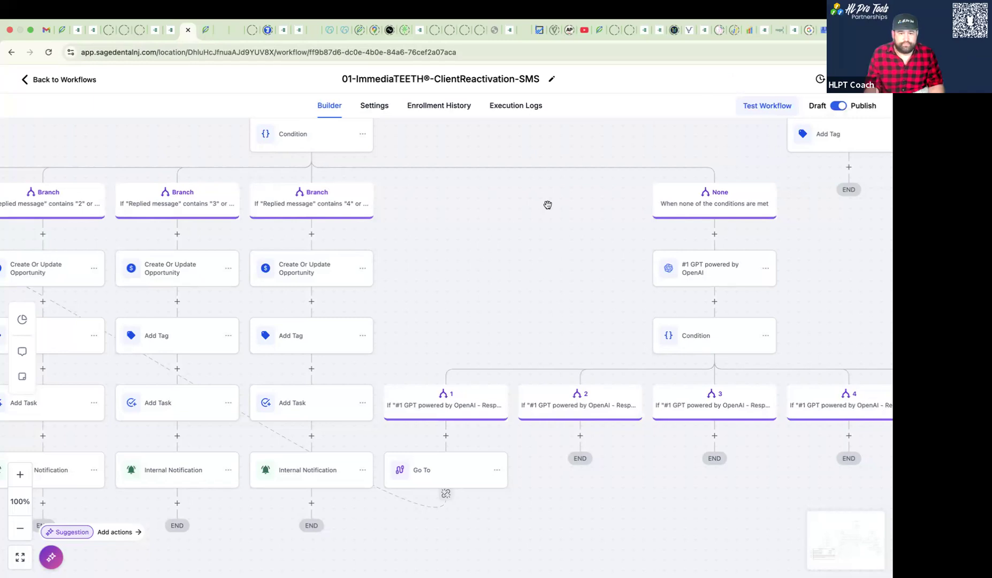
pyautogui.moveTo(465, 224); pyautogui.dragTo(549, 327)
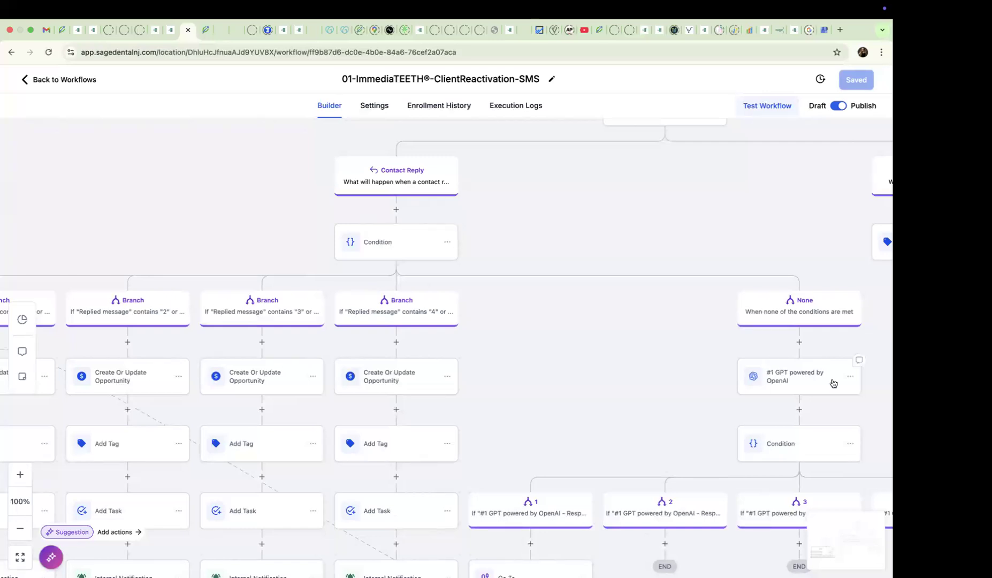
pyautogui.click(849, 376)
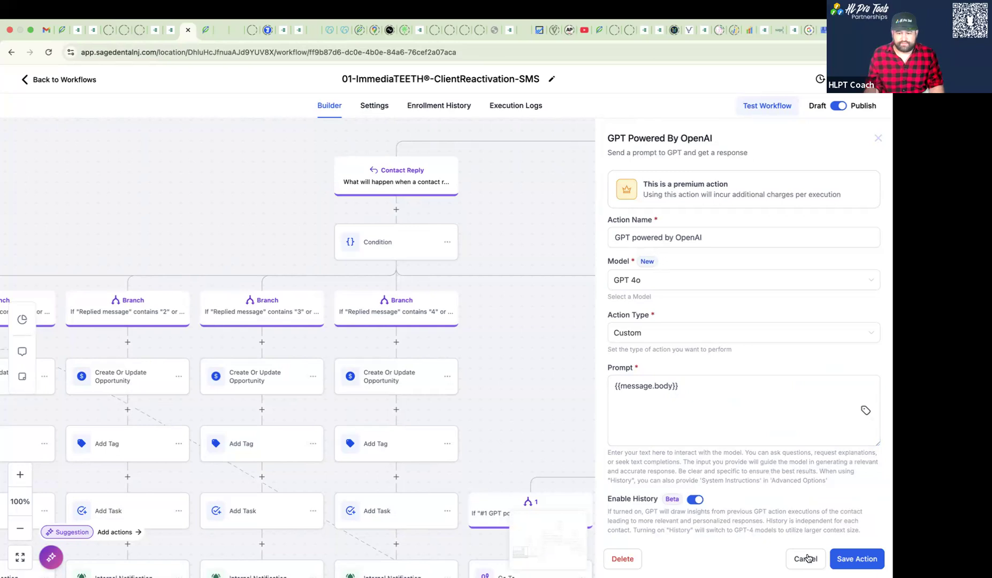
pyautogui.click(796, 558)
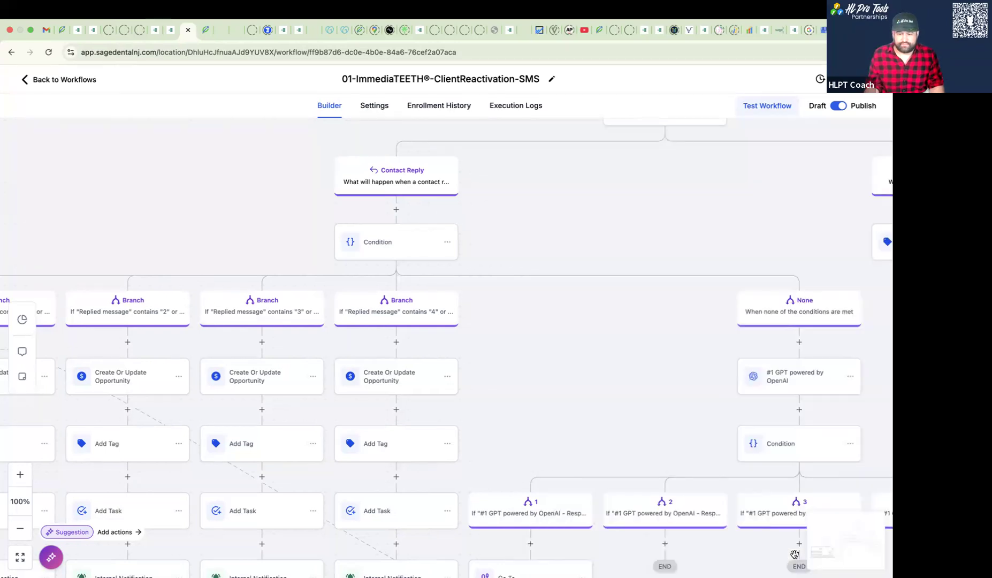
pyautogui.rightClick(851, 378)
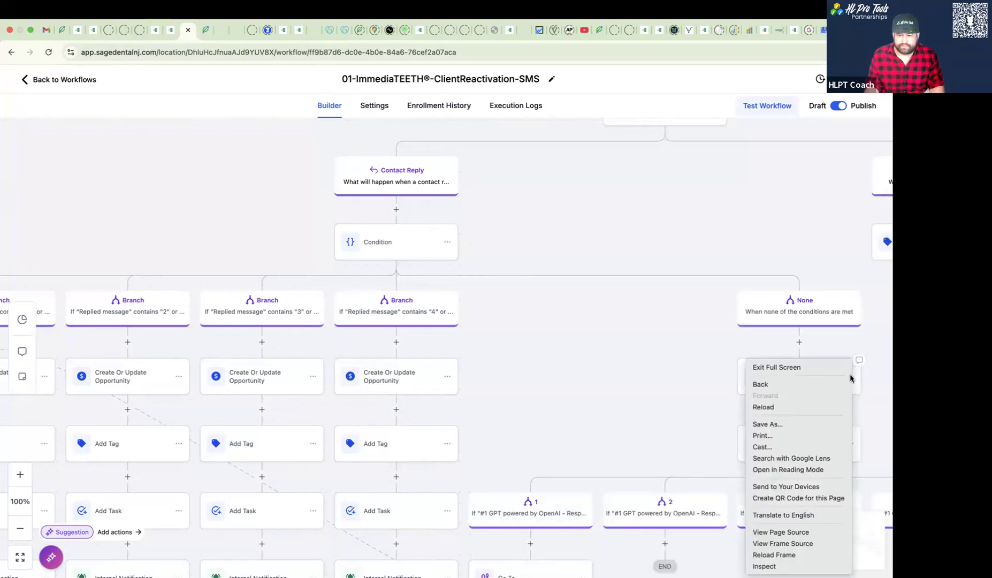
pyautogui.click(859, 379)
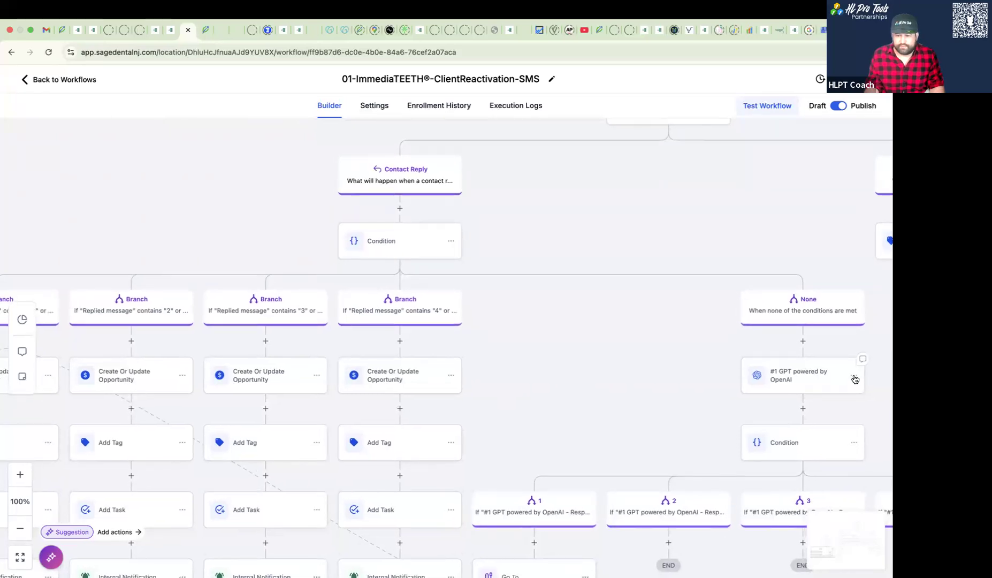
# - Copy only the "#1 GPT powered by OpenAI" action to directly below Contact Reply, ahead of the reply condition
pyautogui.click(855, 378)
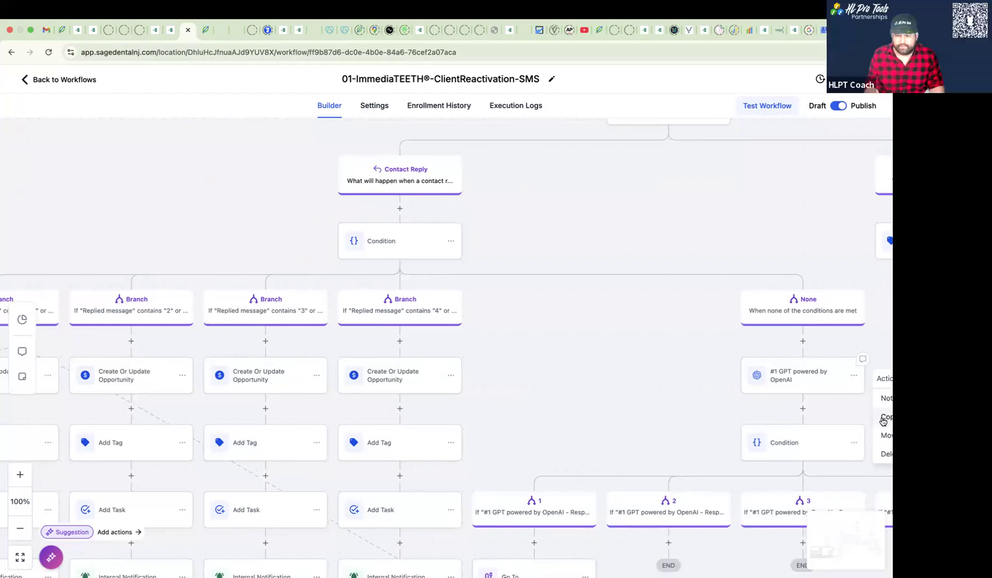
pyautogui.moveTo(678, 390); pyautogui.dragTo(557, 365)
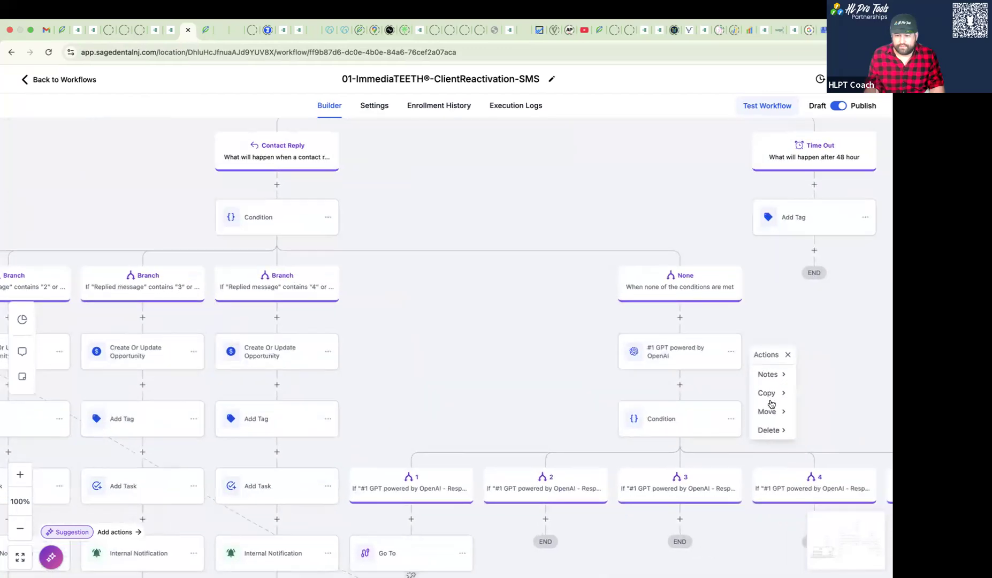
pyautogui.moveTo(779, 396)
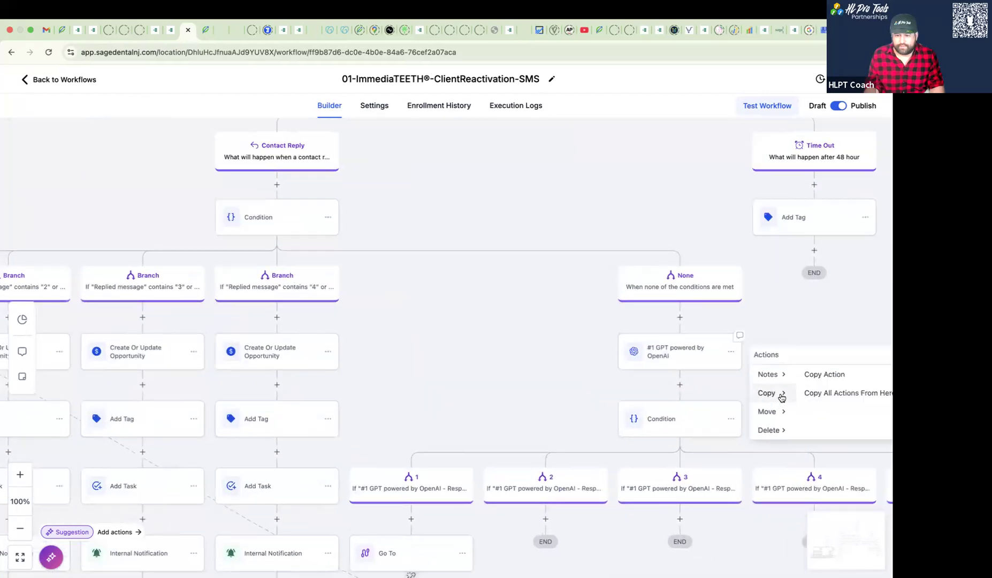
pyautogui.click(820, 375)
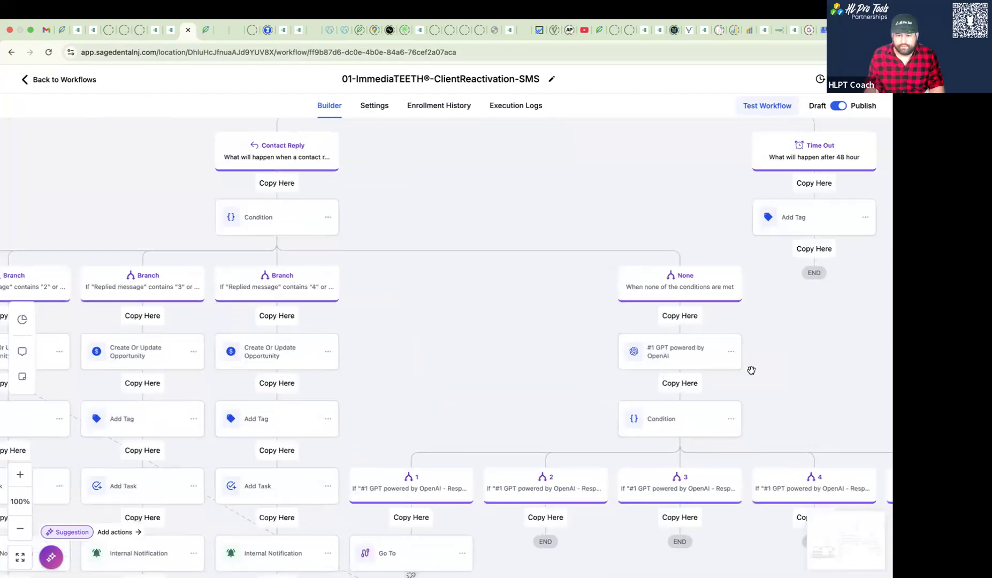
pyautogui.click(279, 182)
# - Delete the original "#1 GPT powered by OpenAI" action from the None branch, keeping the actions after it
pyautogui.moveTo(689, 364); pyautogui.dragTo(404, 273)
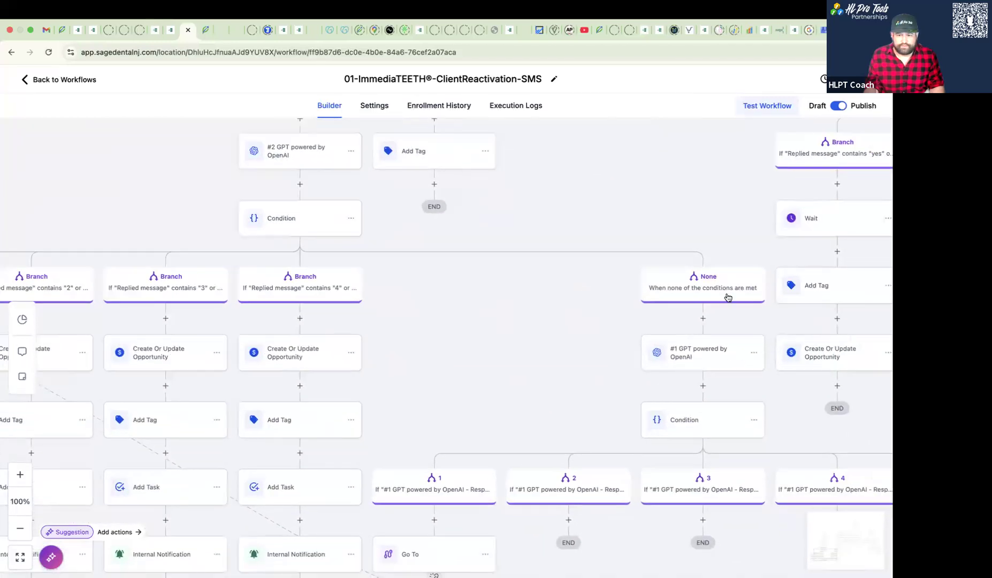
pyautogui.click(754, 353)
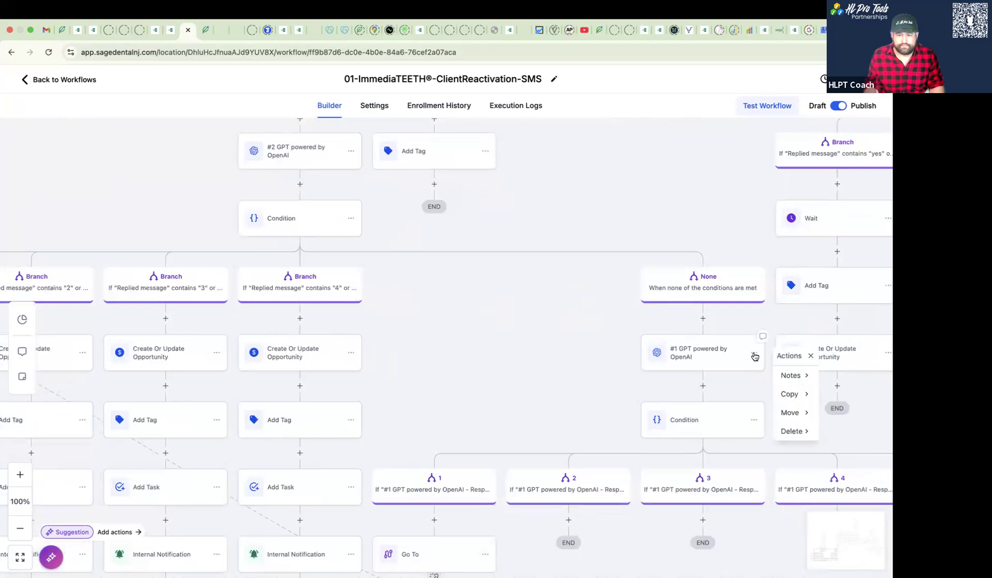
pyautogui.moveTo(785, 431)
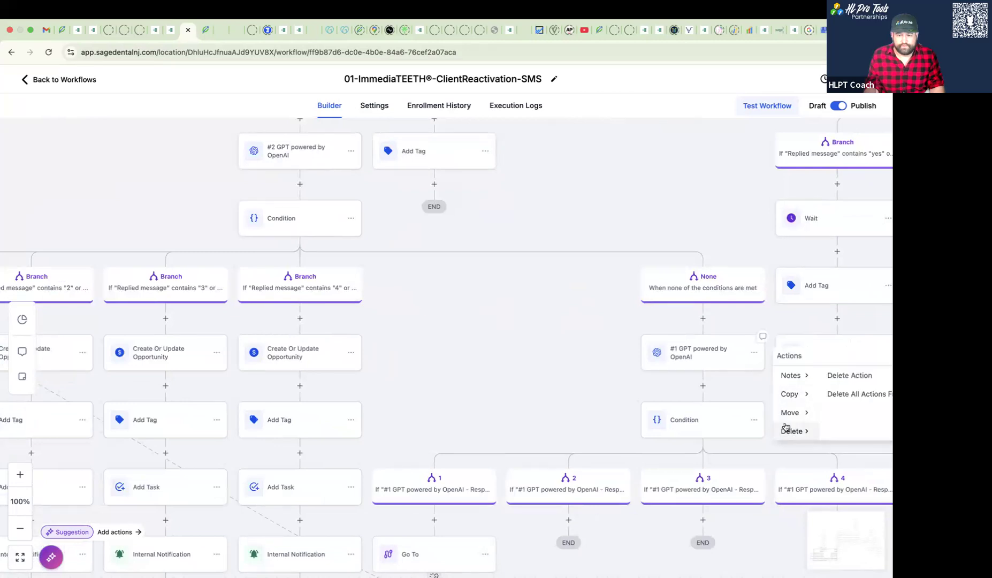
pyautogui.click(836, 391)
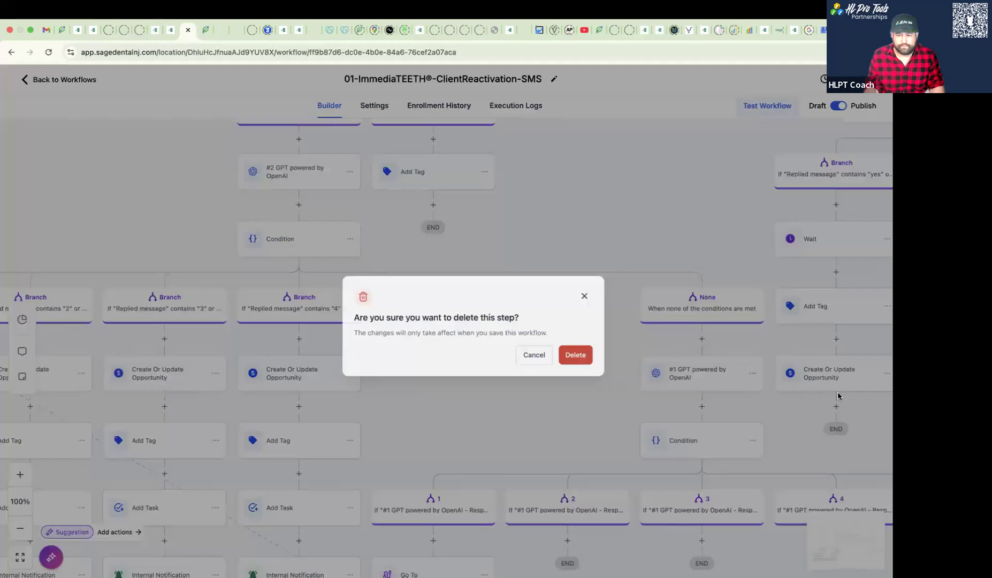
pyautogui.click(548, 355)
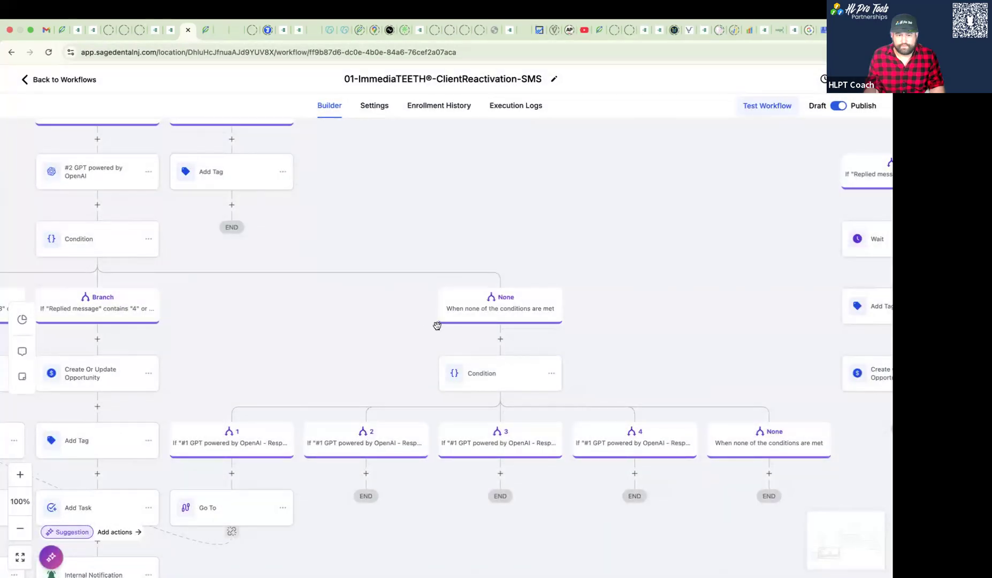
# - Delete the nested condition under the None branch together with all of its branches
pyautogui.moveTo(411, 326); pyautogui.dragTo(597, 265)
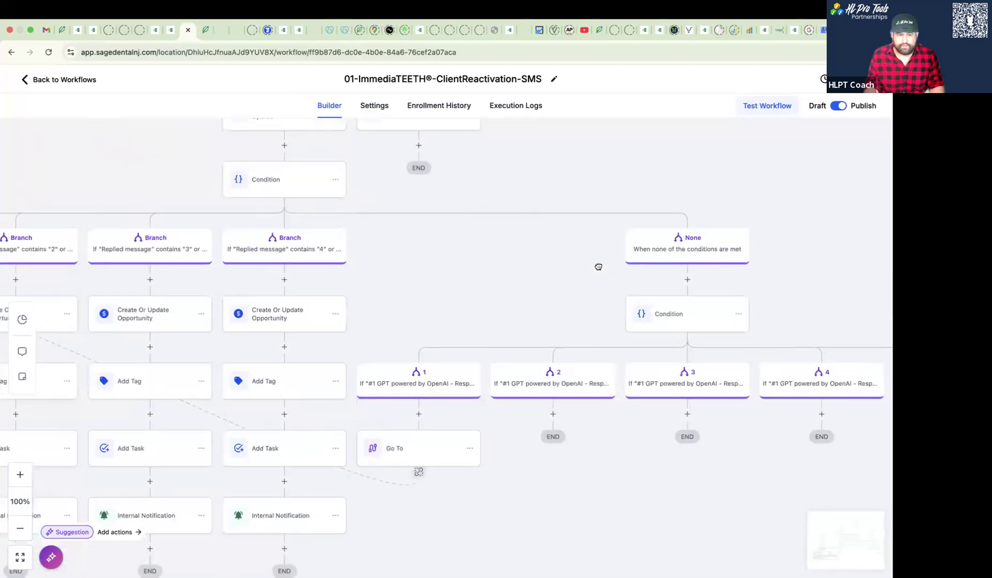
pyautogui.click(740, 315)
pyautogui.moveTo(785, 391)
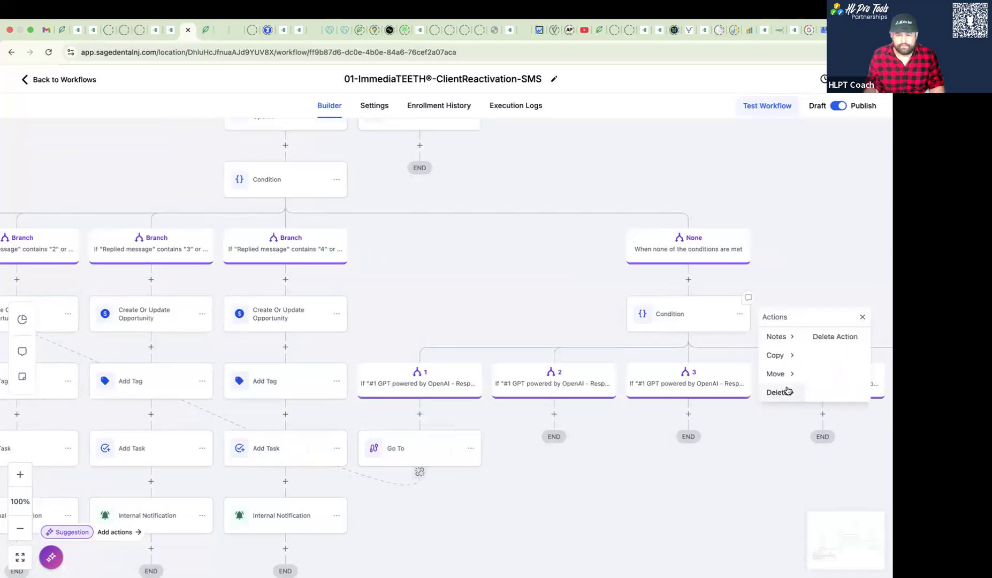
pyautogui.click(818, 338)
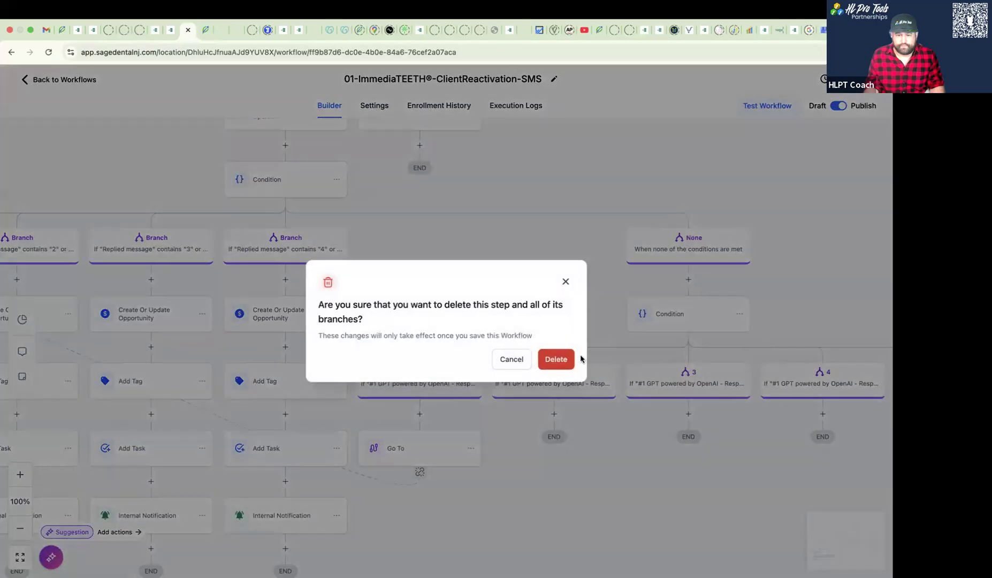
pyautogui.click(555, 359)
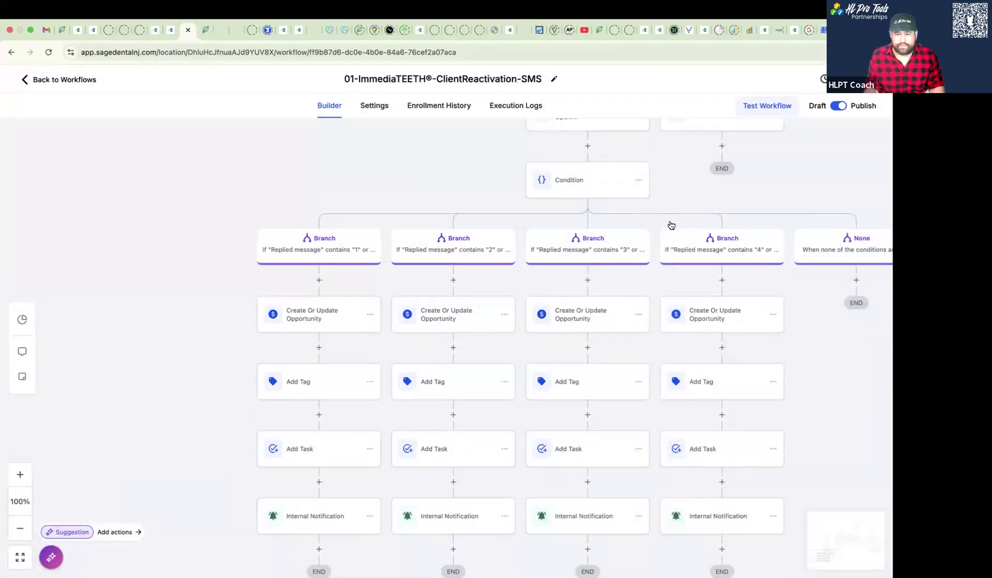
# - In the condition below Contact Reply, change the first branch's first criterion from Replied message to "#2 GPT powered by OpenAI - Response"
pyautogui.scroll(1, 669, 246)
pyautogui.scroll(1, 666, 267)
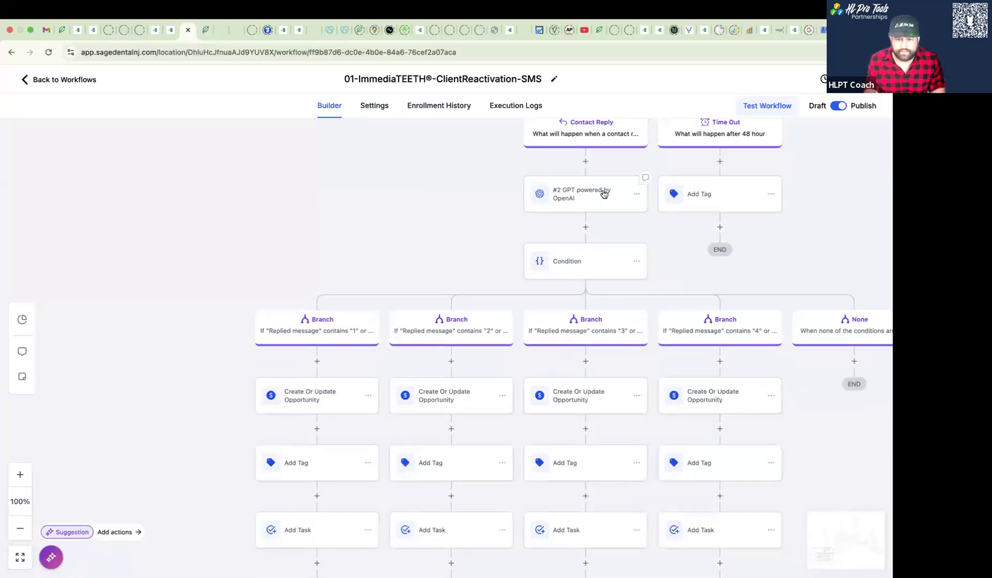
pyautogui.click(593, 269)
pyautogui.click(595, 264)
pyautogui.click(571, 247)
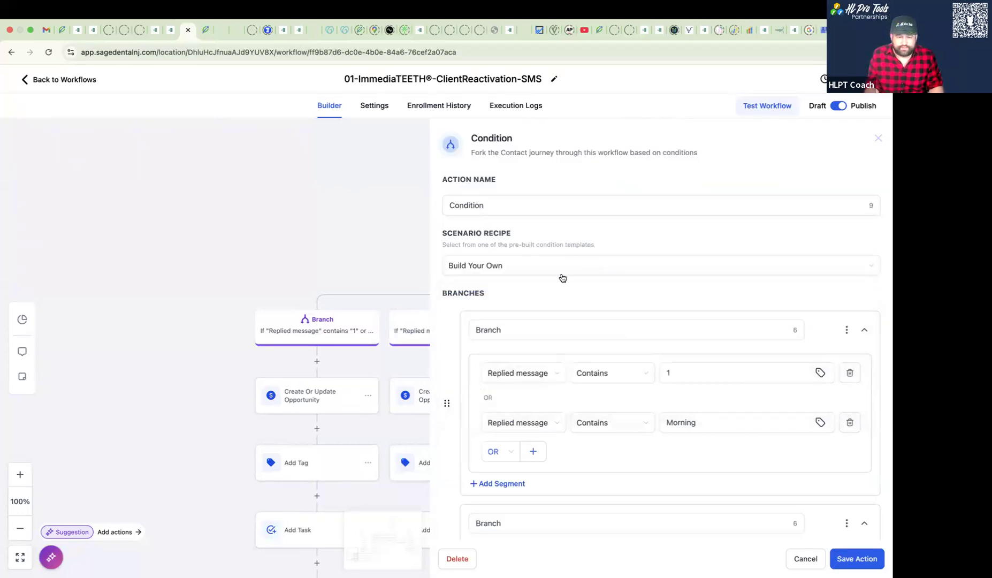
pyautogui.click(538, 373)
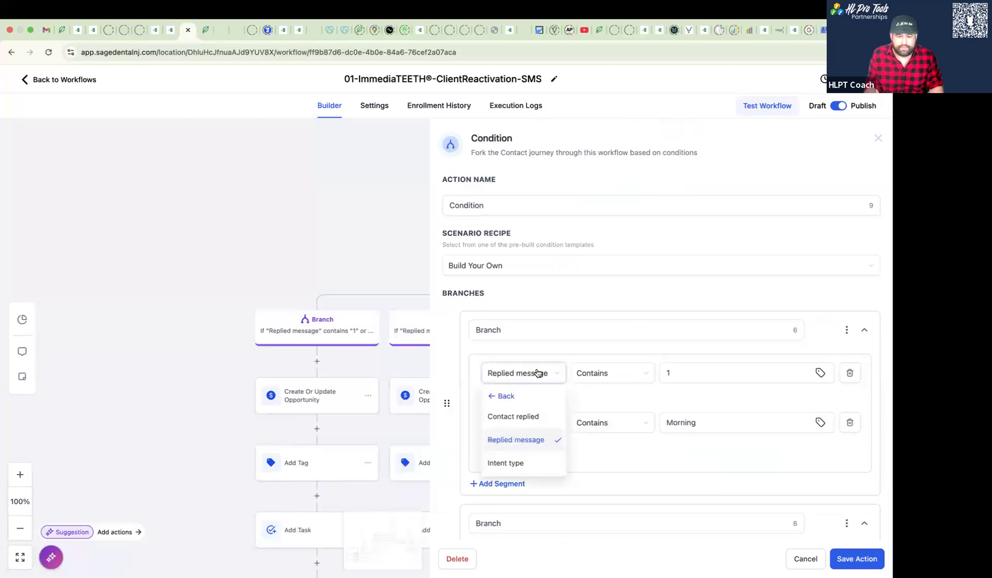
pyautogui.click(513, 417)
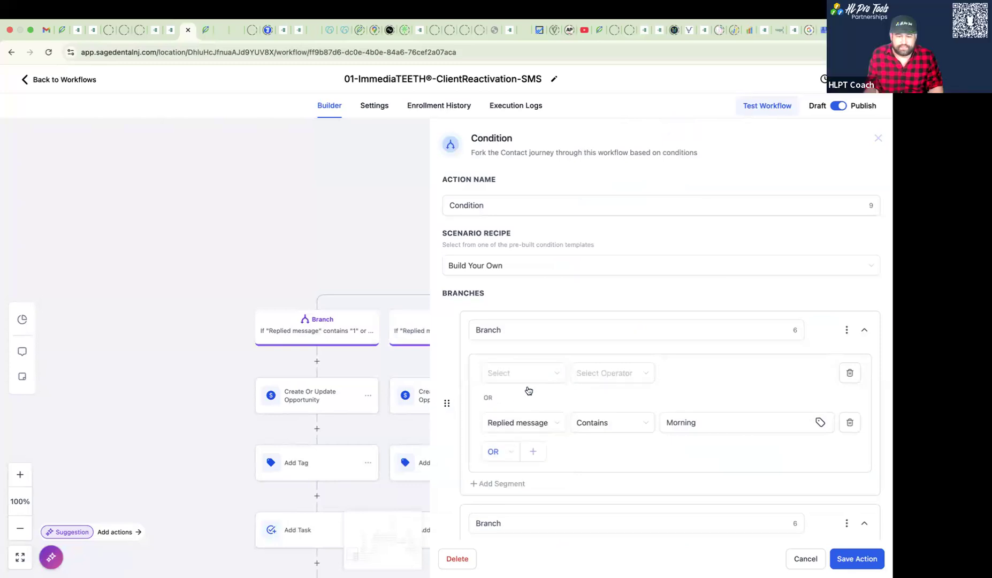
pyautogui.click(531, 378)
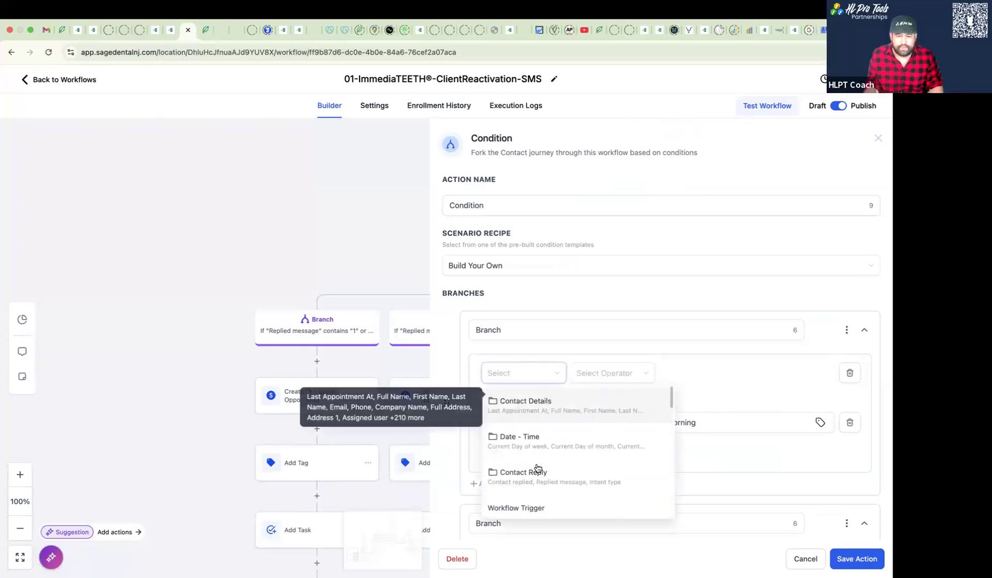
pyautogui.scroll(-1, 542, 476)
pyautogui.scroll(-4, 545, 490)
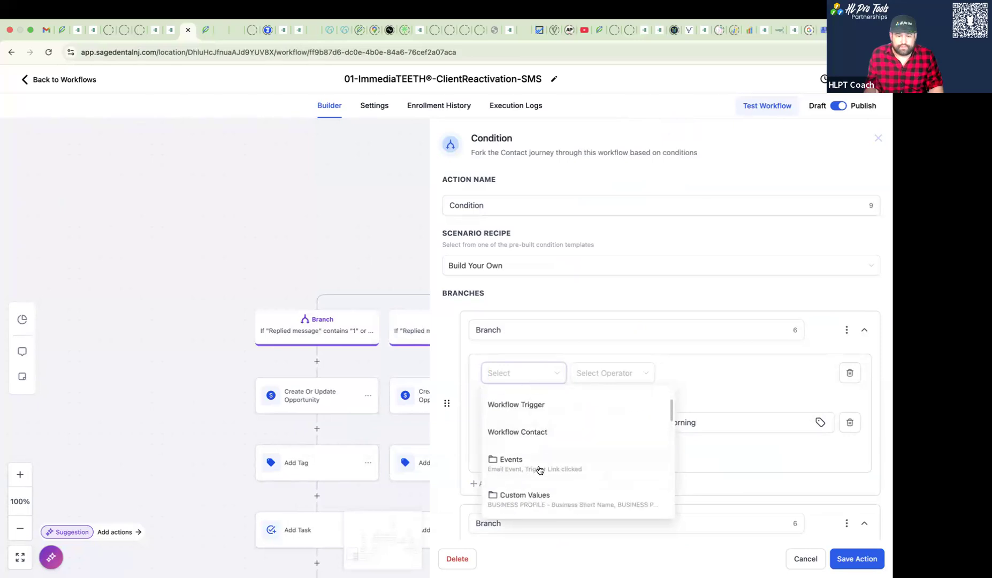
pyautogui.click(532, 485)
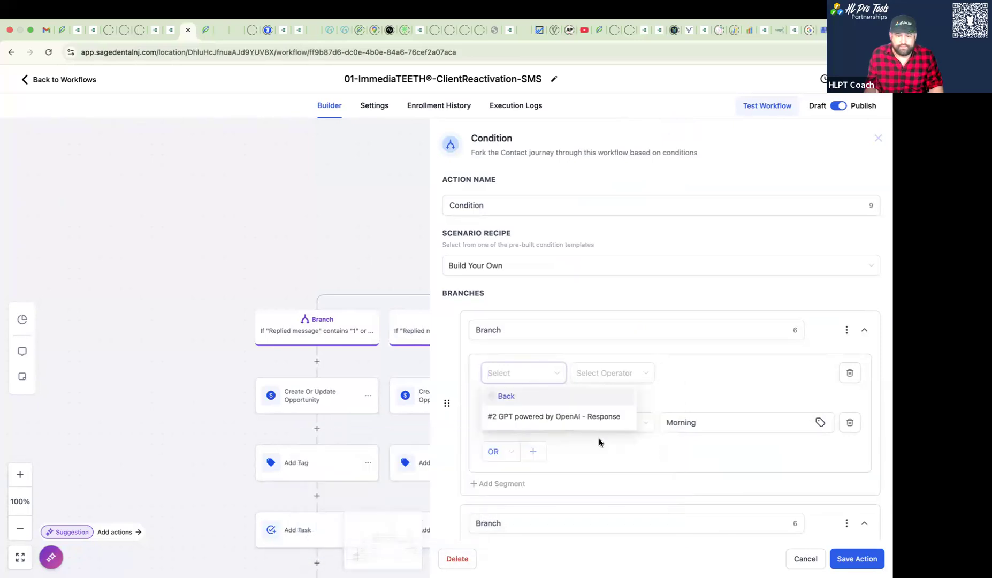
pyautogui.click(608, 417)
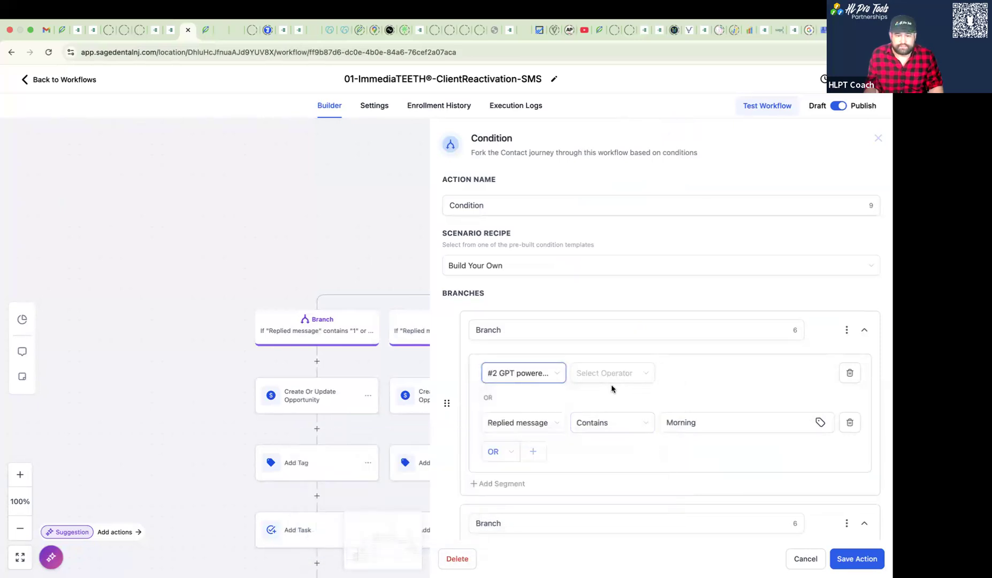
# - Set the first branch's GPT response criterion to Is 1, and save both the condition and the workflow
pyautogui.click(610, 378)
pyautogui.press('Return')
pyautogui.click(684, 378)
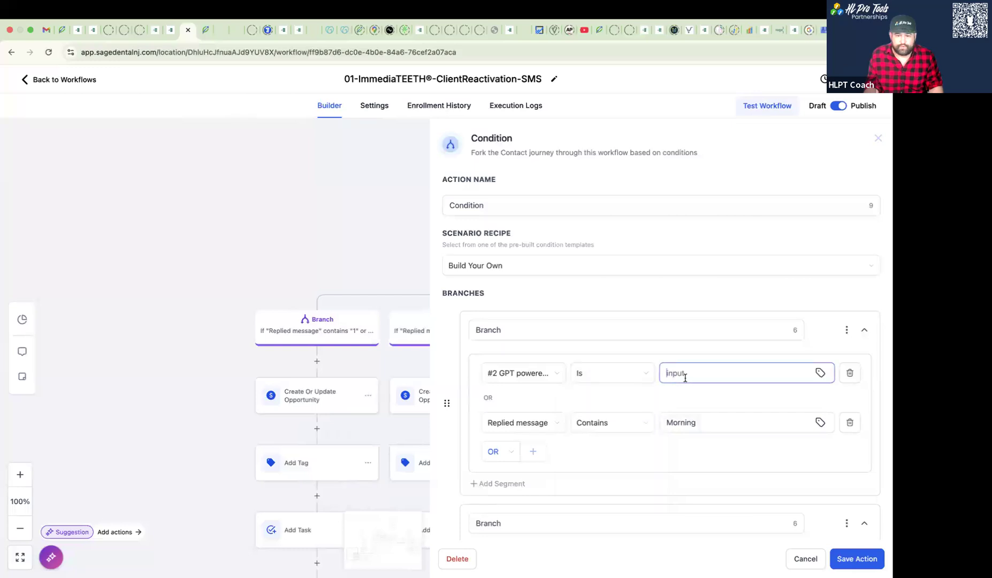
pyautogui.write('1')
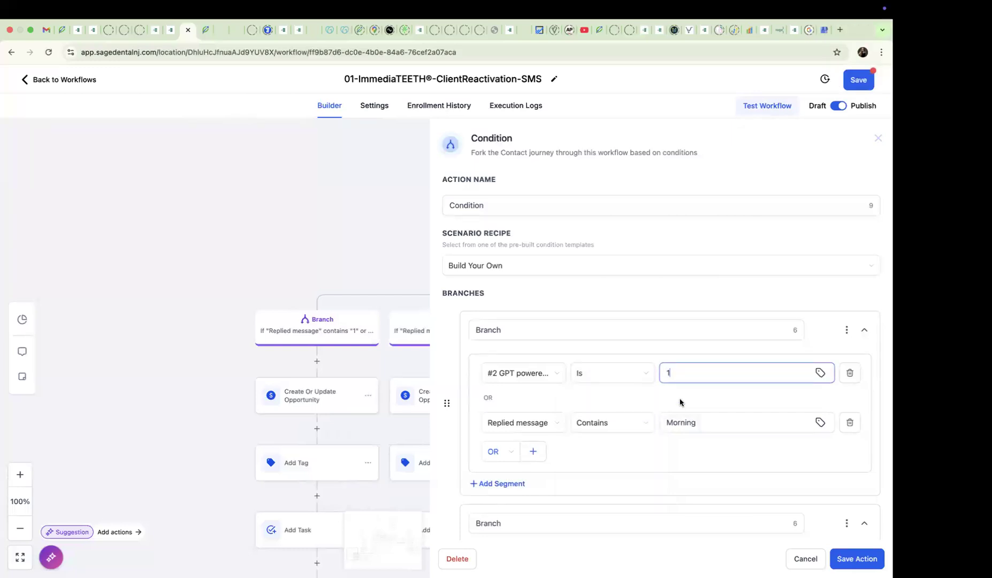
pyautogui.click(519, 427)
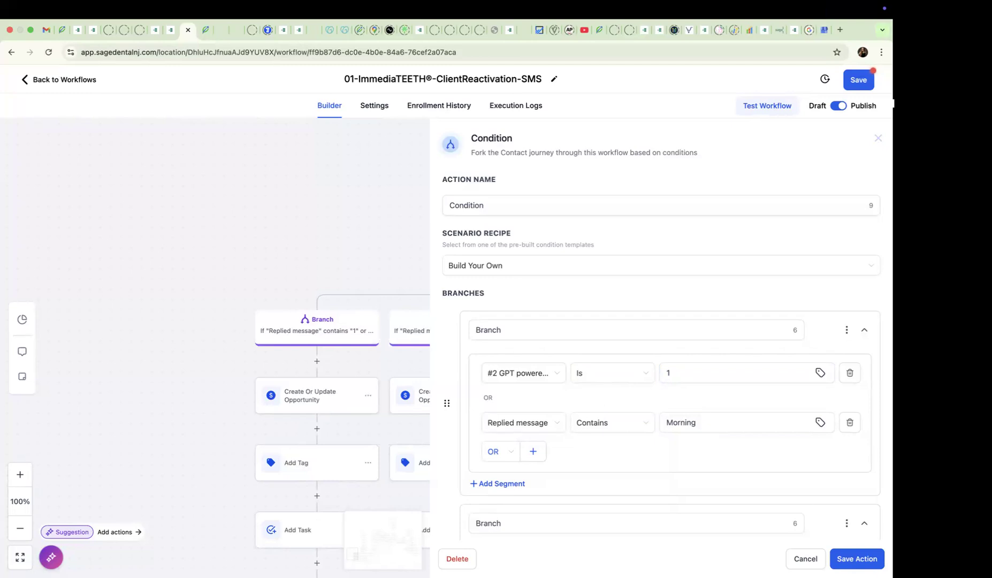
pyautogui.click(850, 558)
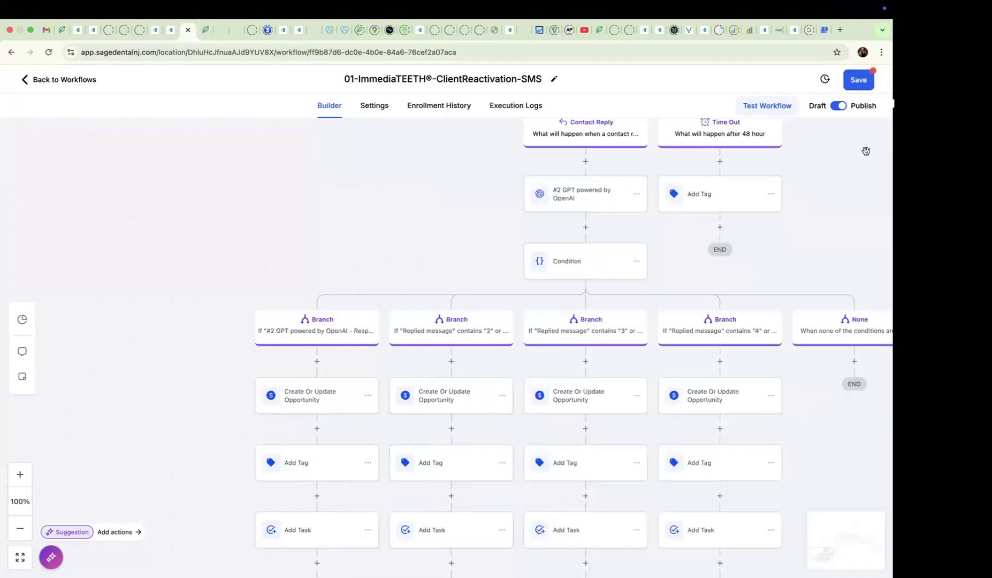
pyautogui.click(863, 85)
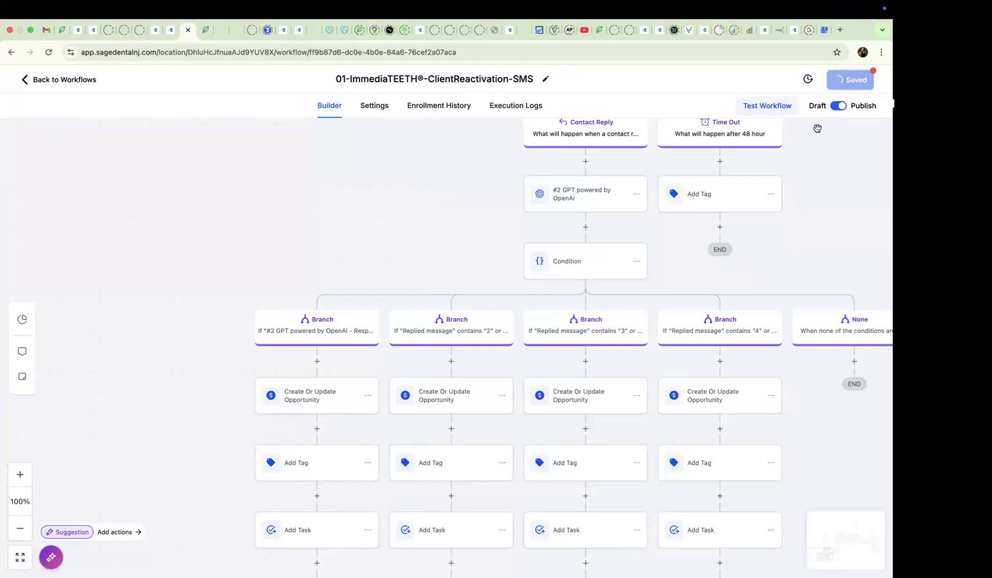
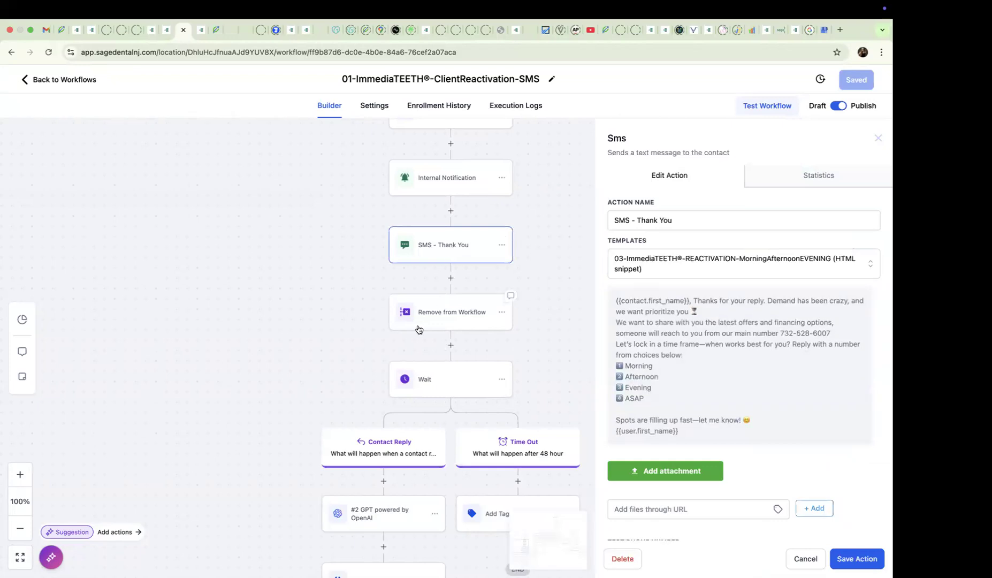
# - Check the reply and timeout settings of the Wait action after SMS - Thank You, and save both the action and the workflow
pyautogui.scroll(-5, 417, 327)
pyautogui.scroll(-5, 417, 325)
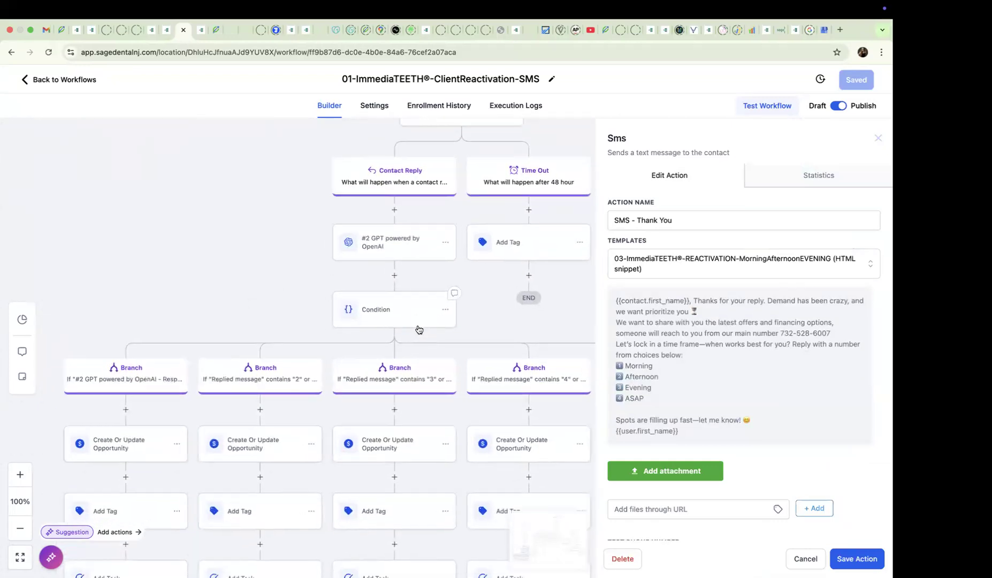
pyautogui.scroll(10, 417, 326)
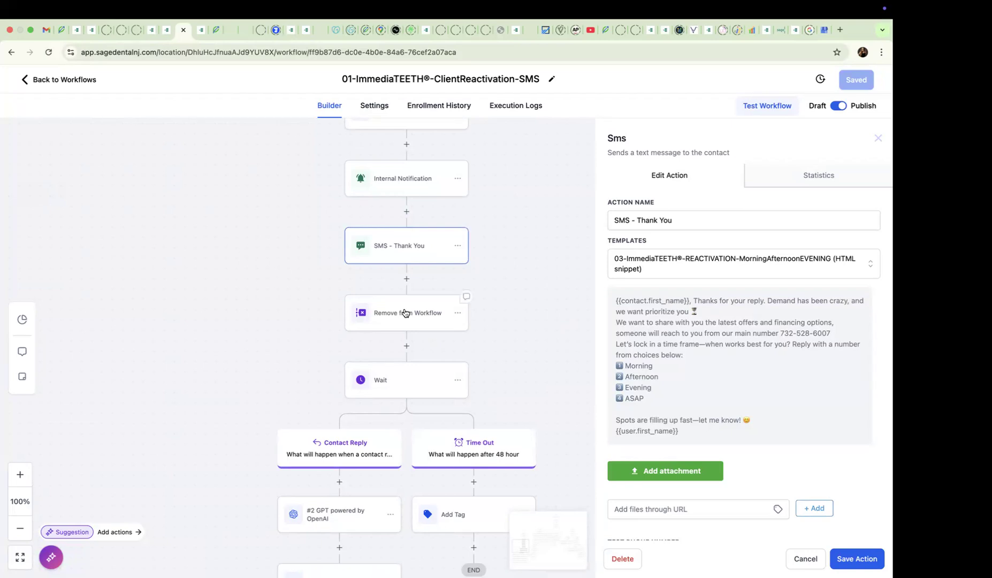
pyautogui.scroll(-3, 405, 313)
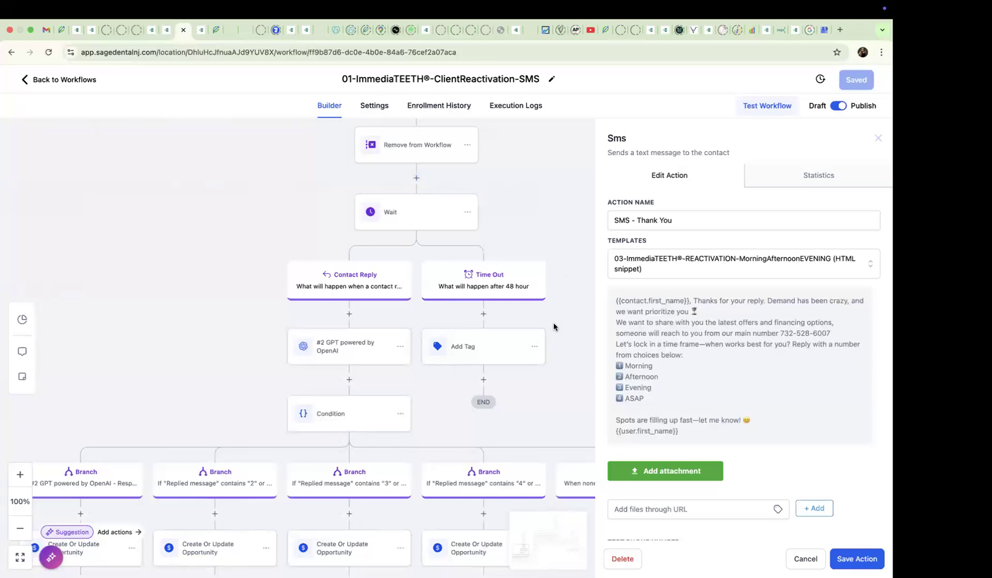
pyautogui.hscroll(1, 420, 221)
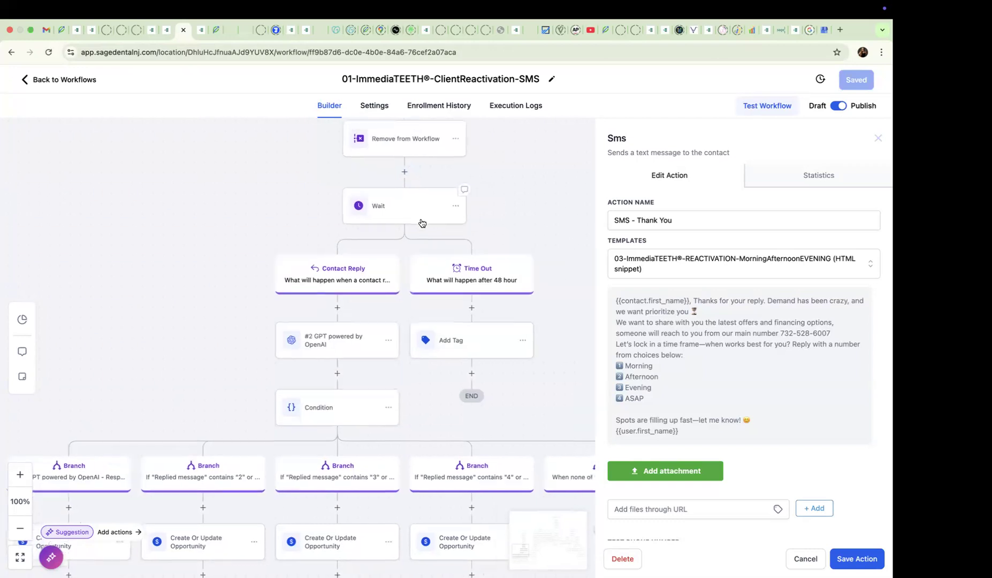
pyautogui.hscroll(1, 417, 220)
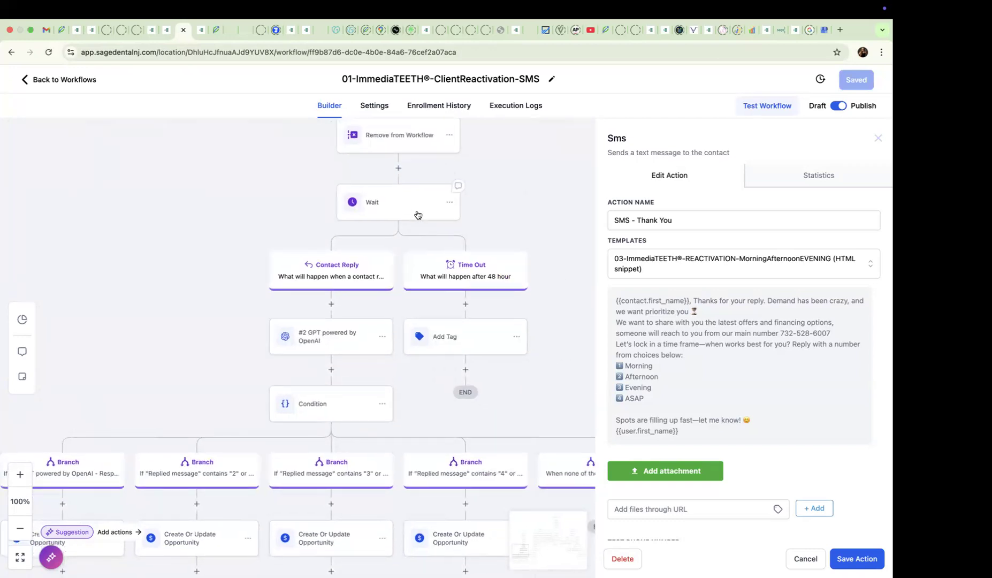
pyautogui.click(417, 208)
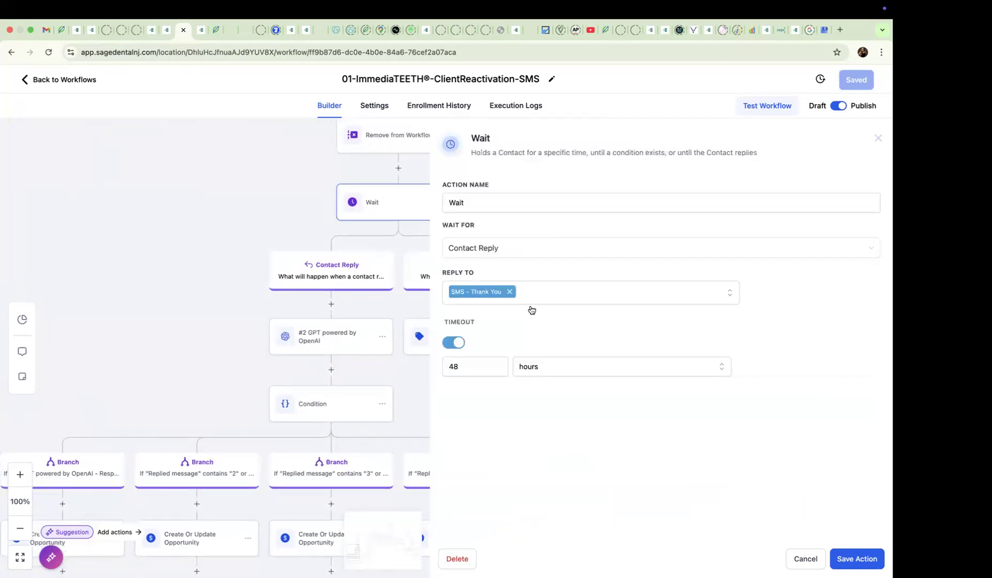
pyautogui.moveTo(316, 215); pyautogui.dragTo(271, 266)
pyautogui.click(858, 558)
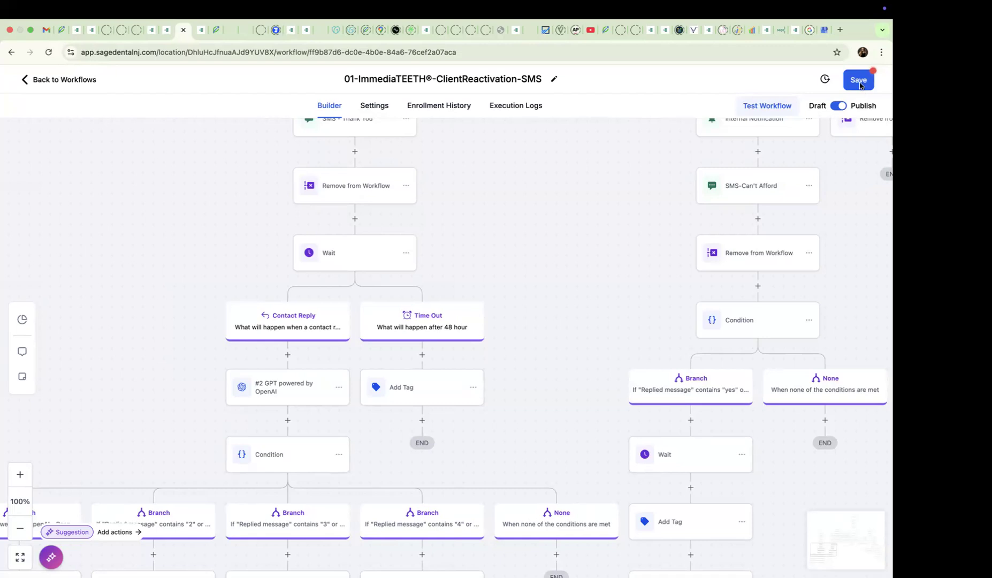
pyautogui.click(862, 80)
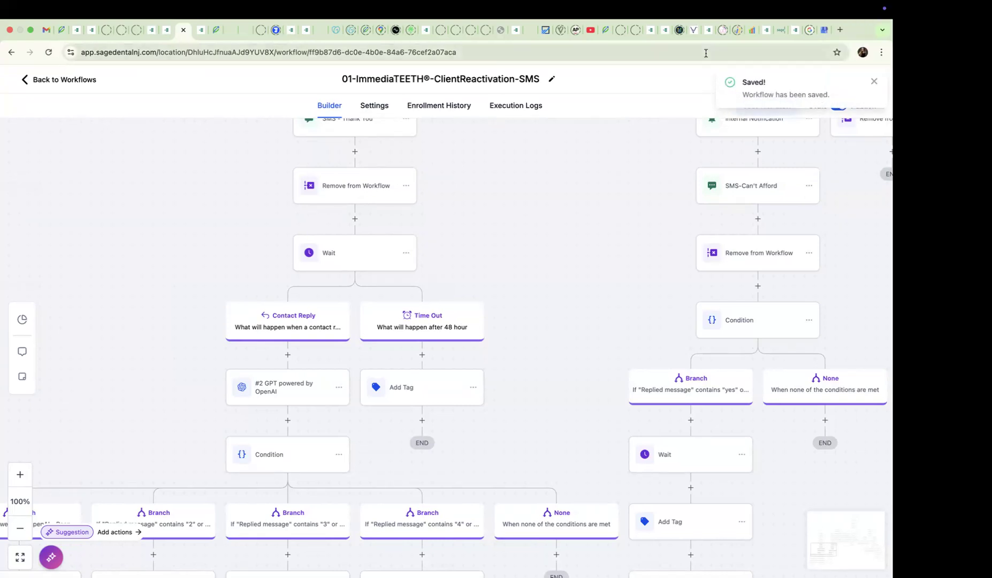
# - Duplicate the page builder's browser tab, leave the builder in the copy, and open the Contacts list
pyautogui.click(165, 36)
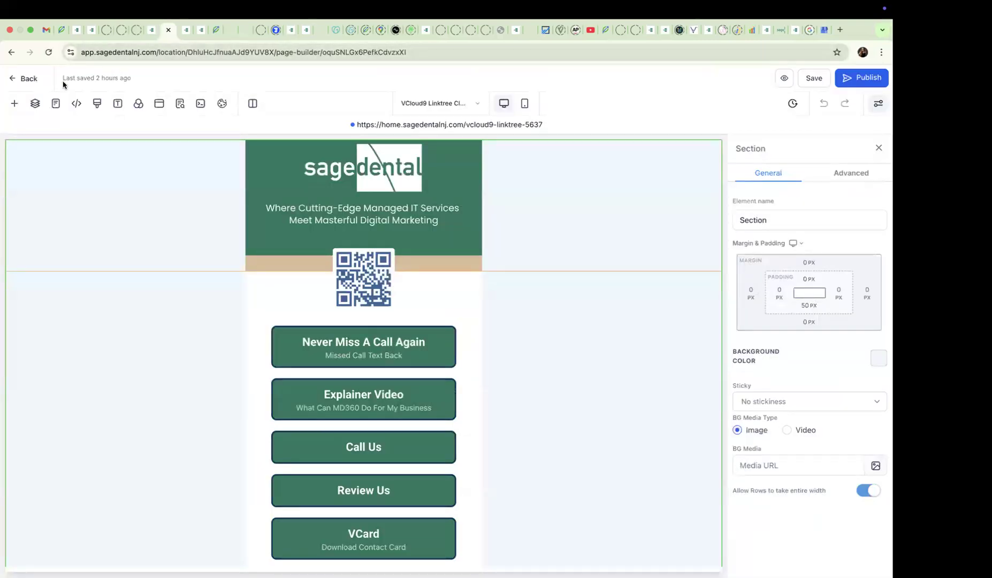
pyautogui.rightClick(162, 37)
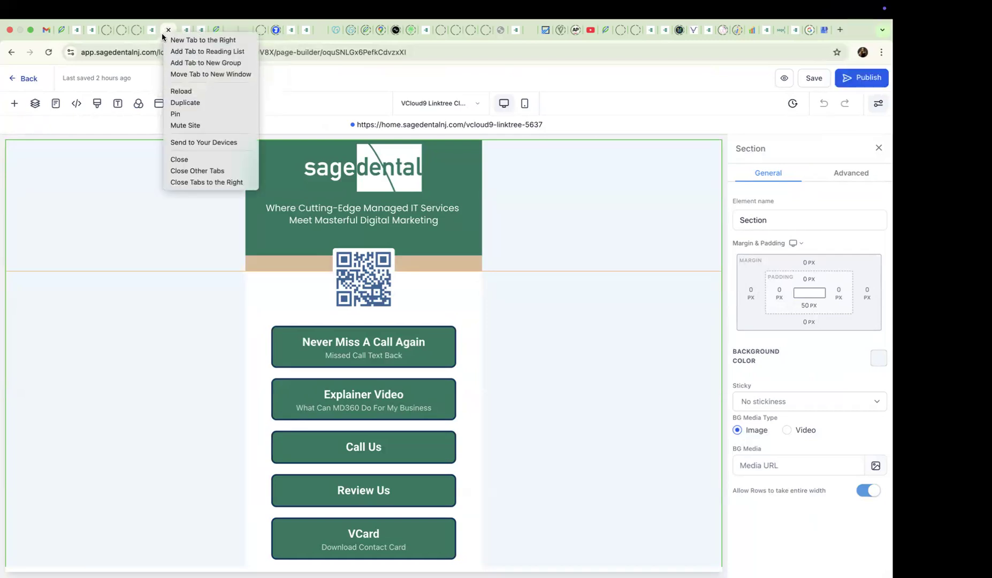
pyautogui.click(187, 104)
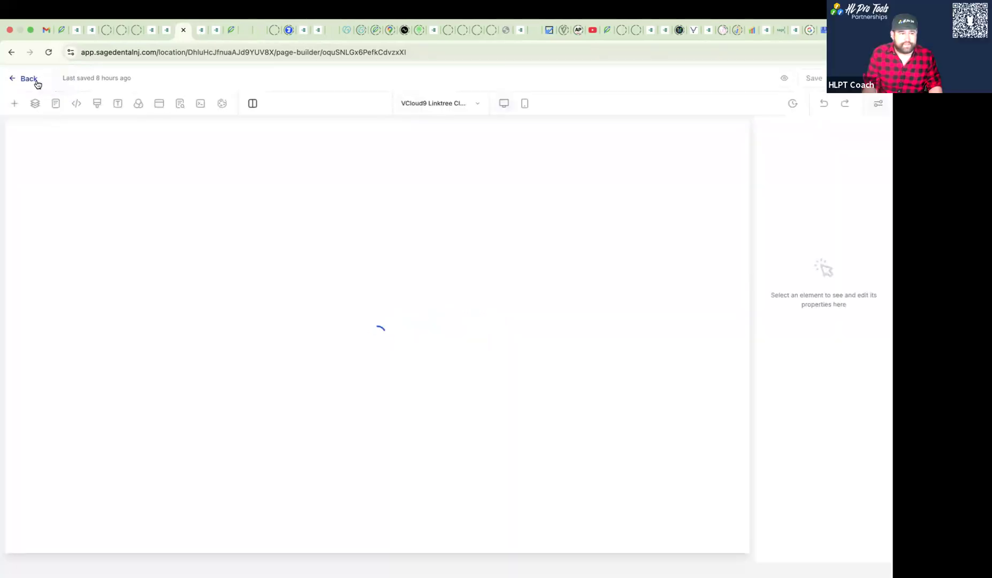
pyautogui.click(36, 80)
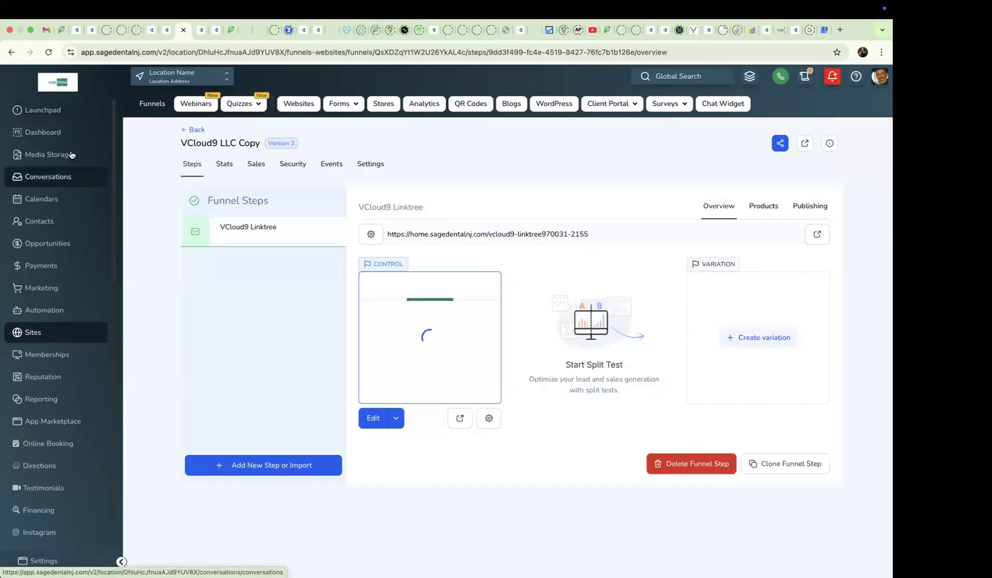
pyautogui.click(76, 229)
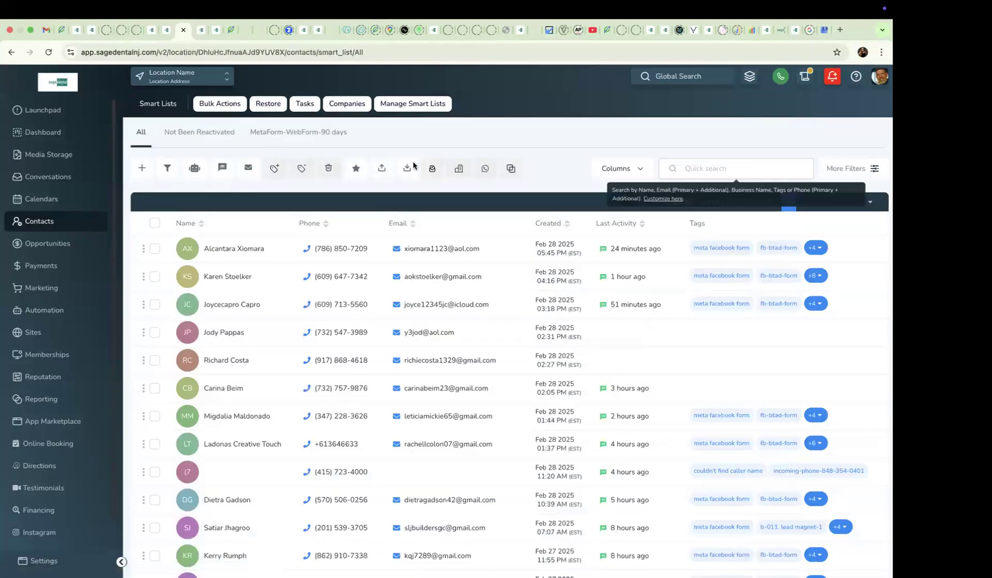
# - Start a new contact and enter the test contact's first and last name
pyautogui.click(138, 169)
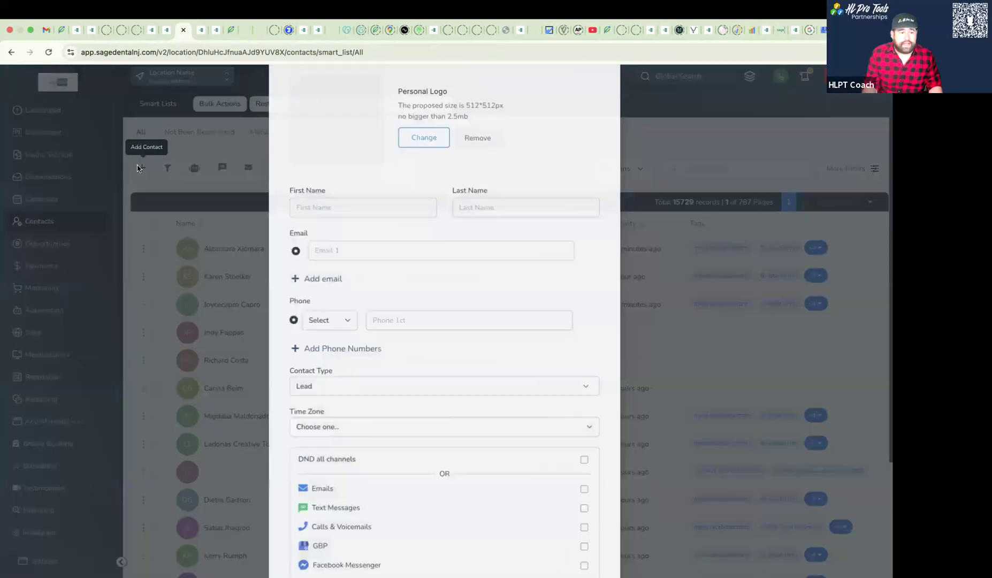
pyautogui.click(351, 264)
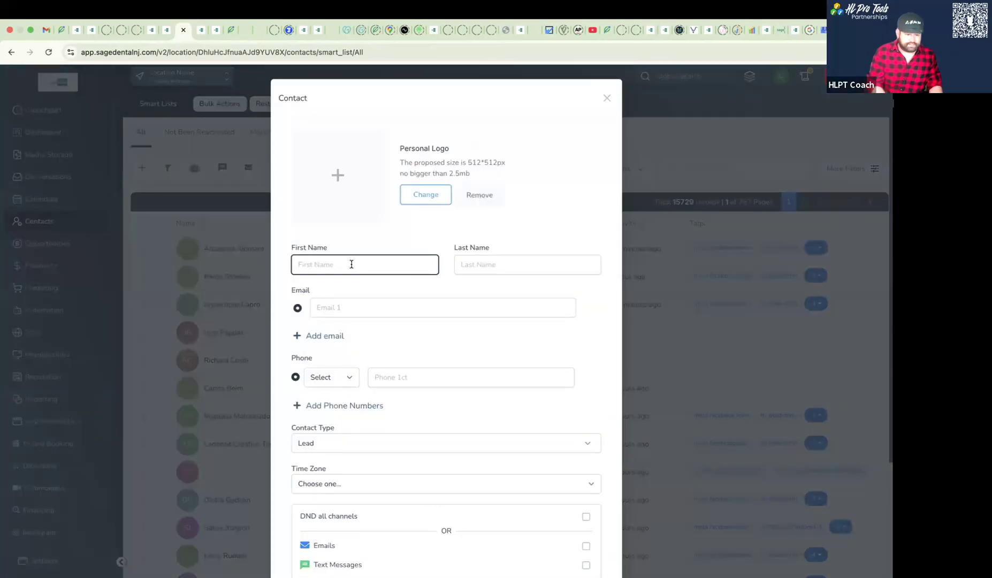
pyautogui.press('Tab')
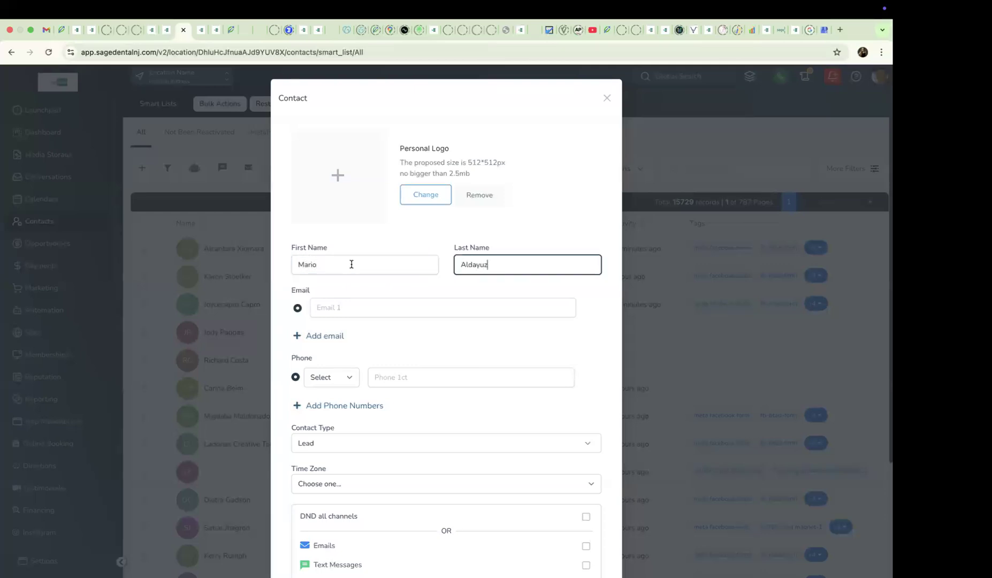
pyautogui.press('Tab')
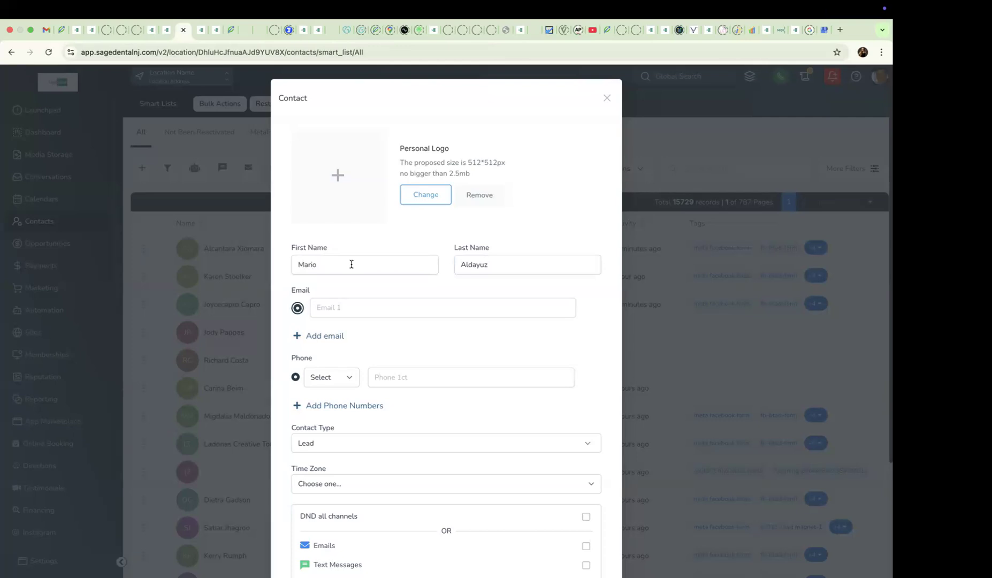
# - Enter the test contact's phone number and save the new contact
pyautogui.click(390, 369)
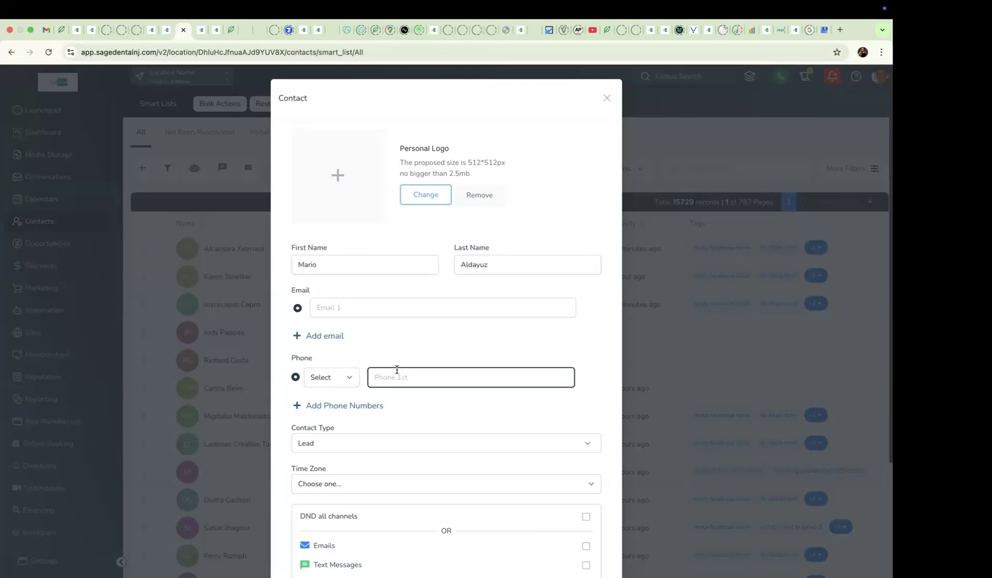
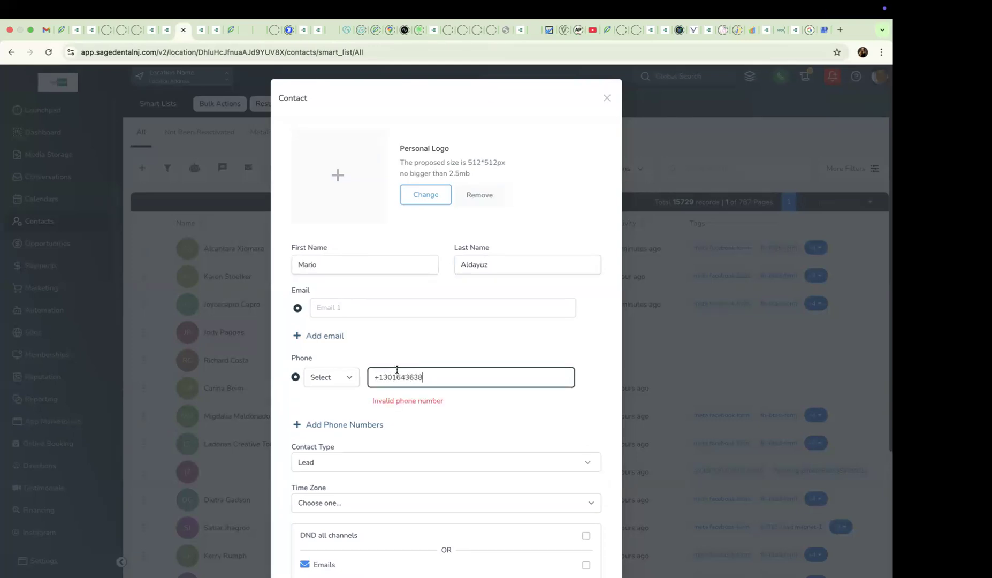
pyautogui.scroll(-5, 456, 313)
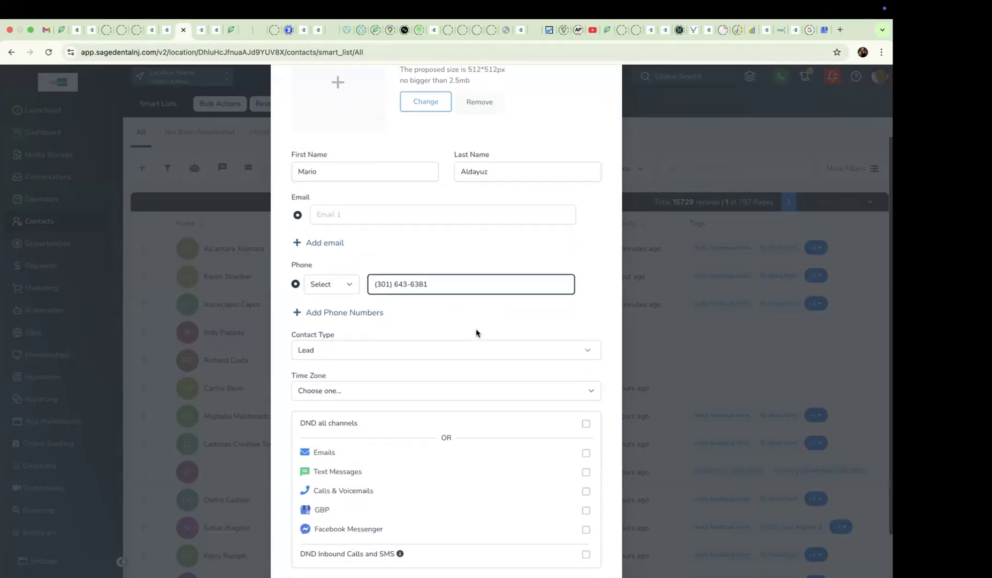
pyautogui.click(578, 535)
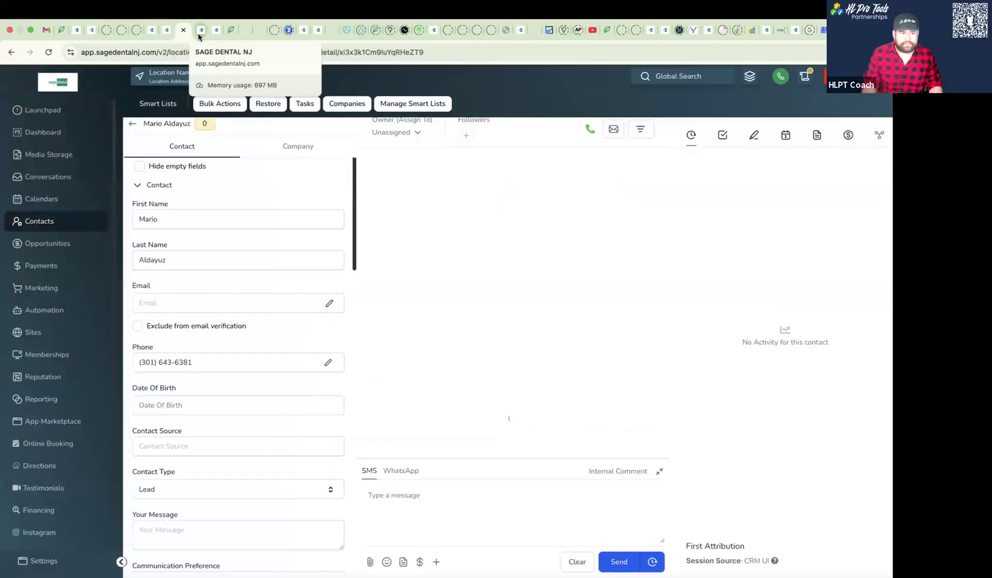
# - Return to the 01-ImmediaTEETH®-ClientReactivation-SMS workflow and run a workflow test for the newly created contact
pyautogui.click(198, 36)
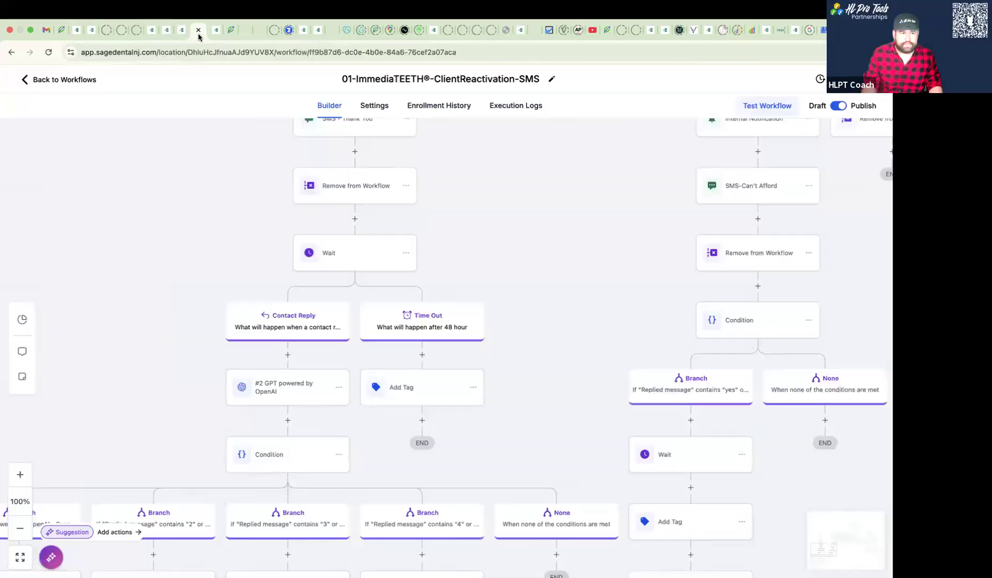
pyautogui.click(756, 107)
pyautogui.click(738, 203)
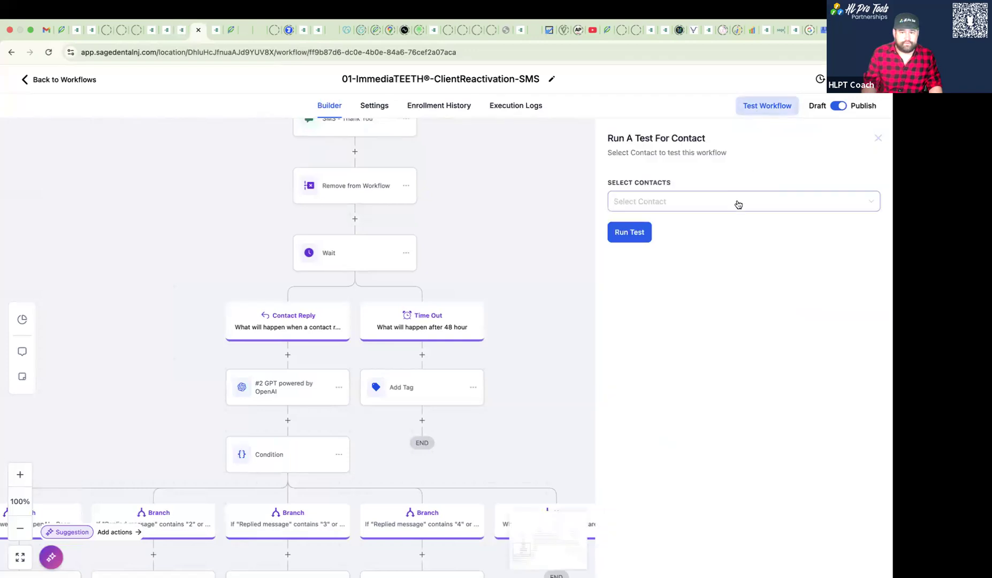
pyautogui.write('mario')
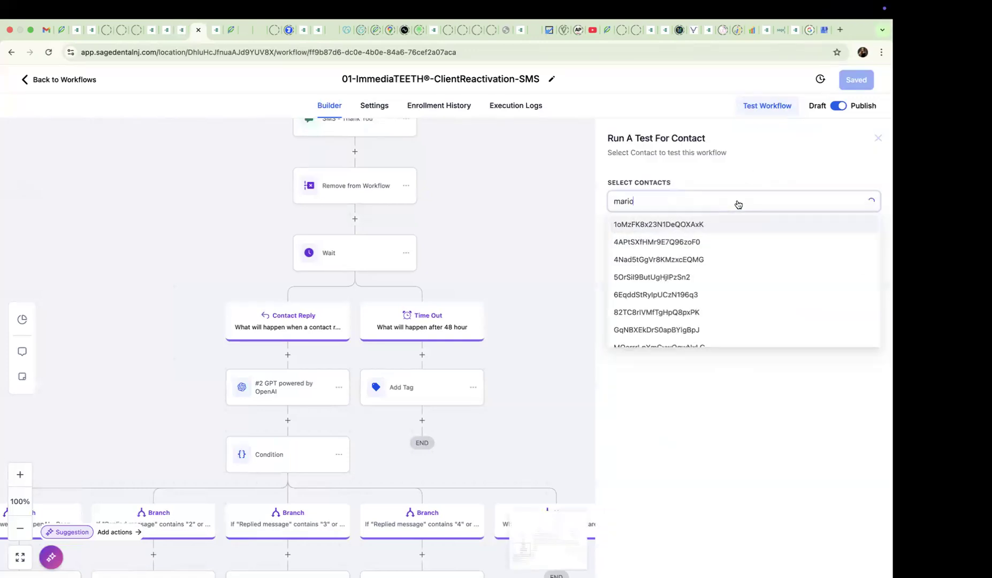
pyautogui.click(671, 225)
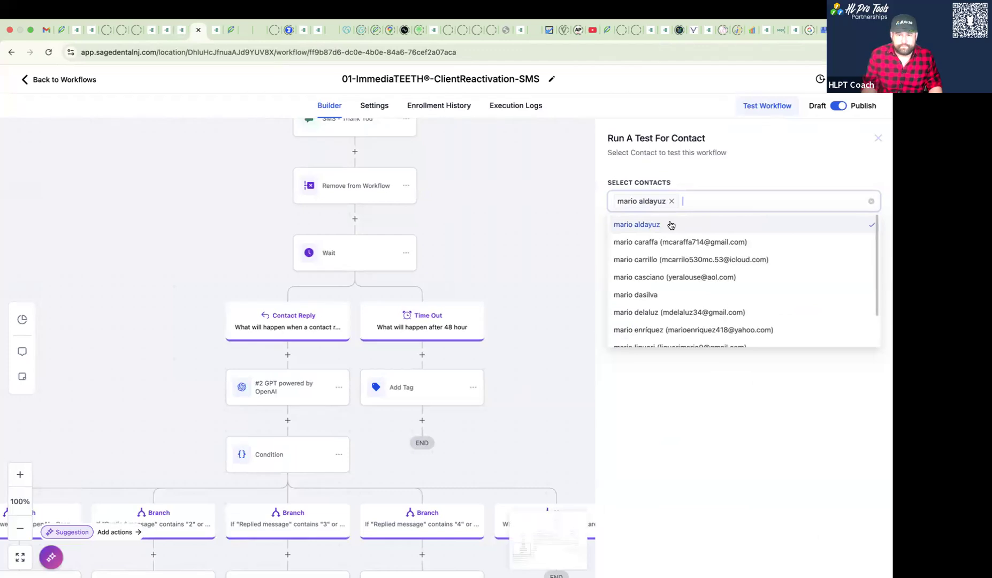
pyautogui.click(637, 232)
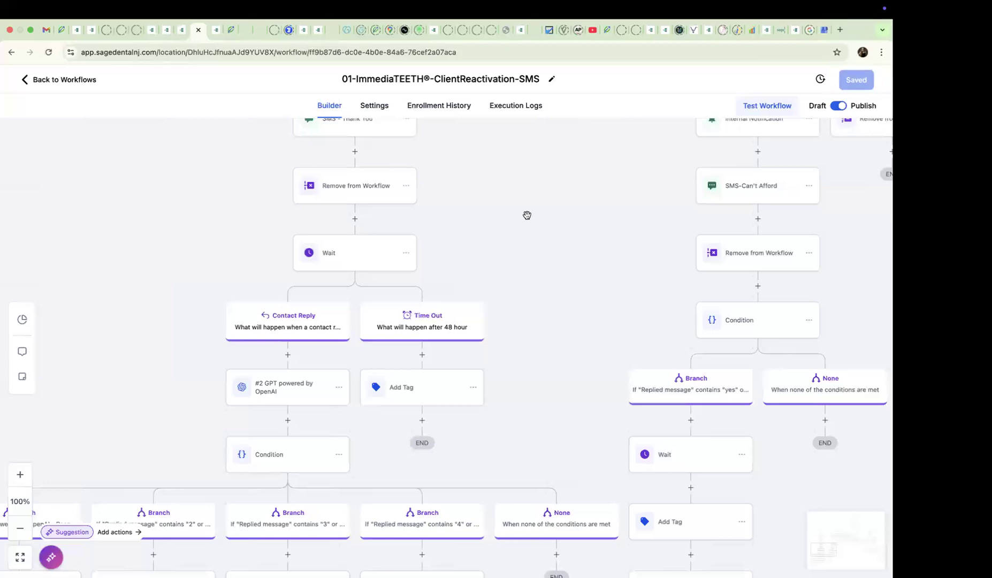
# - Review the workflow's reply branches and check the test contact's current action in the enrollment history
pyautogui.moveTo(505, 157); pyautogui.dragTo(503, 357)
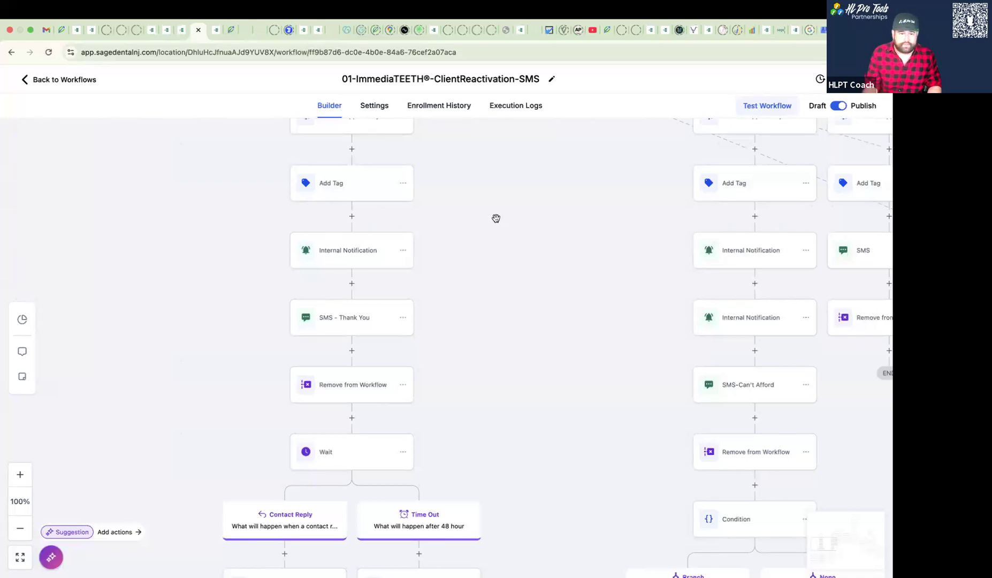
pyautogui.scroll(-3, 496, 217)
pyautogui.moveTo(492, 197); pyautogui.dragTo(465, 322)
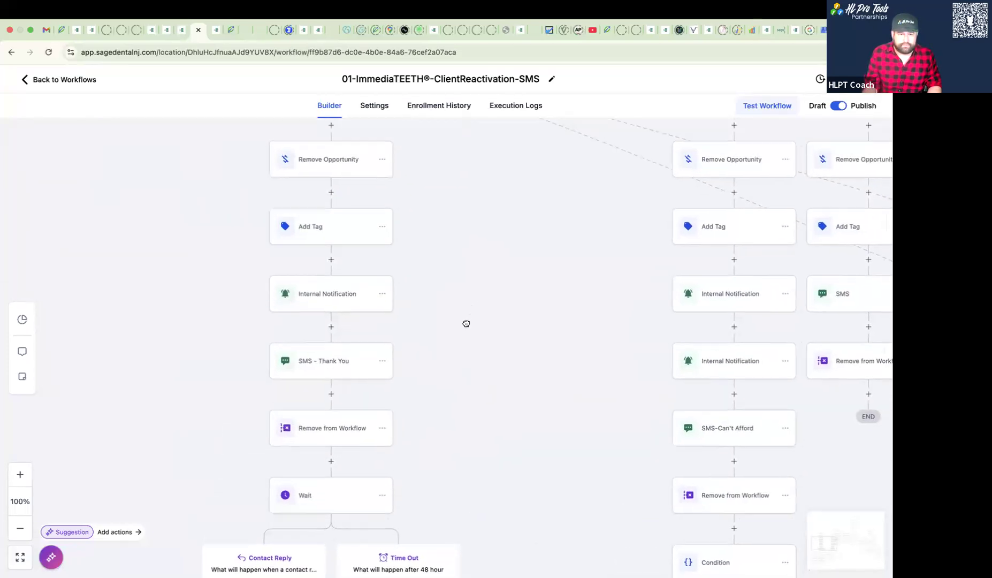
pyautogui.click(16, 529)
pyautogui.click(14, 528)
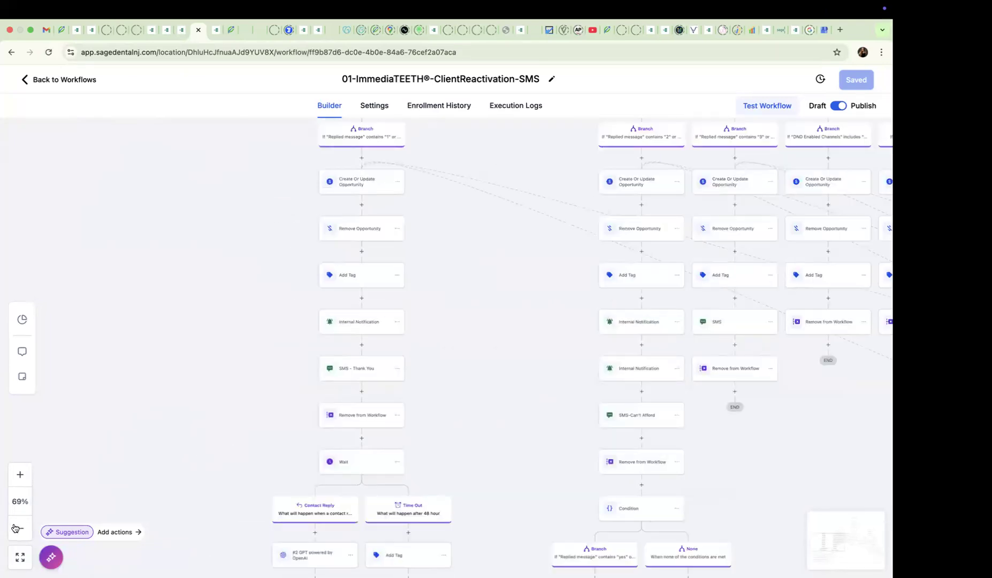
pyautogui.click(15, 528)
pyautogui.moveTo(224, 264); pyautogui.dragTo(197, 292)
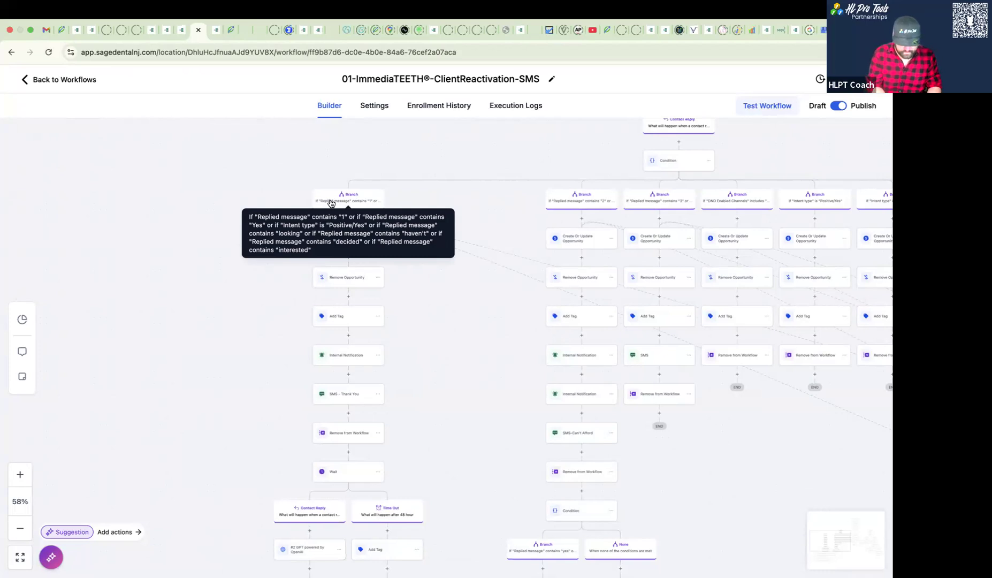
pyautogui.click(431, 106)
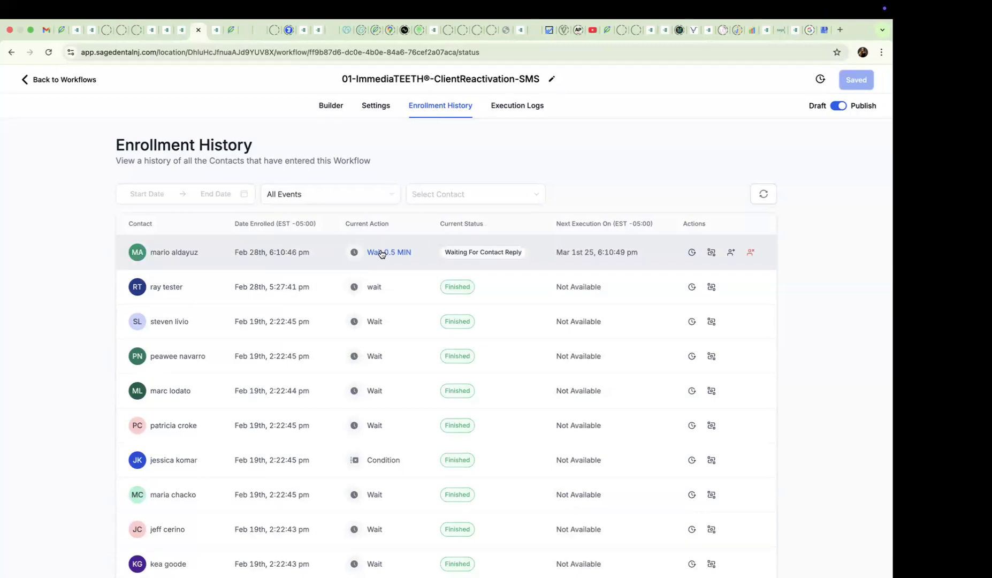
# - Return to the workflow builder and examine which contacts are waiting at the Wait action below SMS - Thank You
pyautogui.click(355, 110)
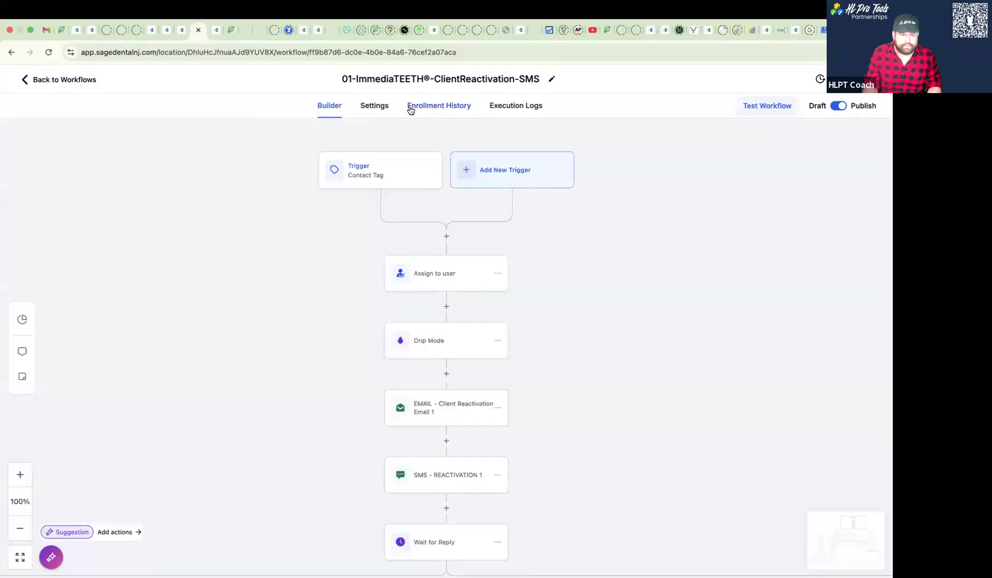
pyautogui.scroll(-10, 369, 265)
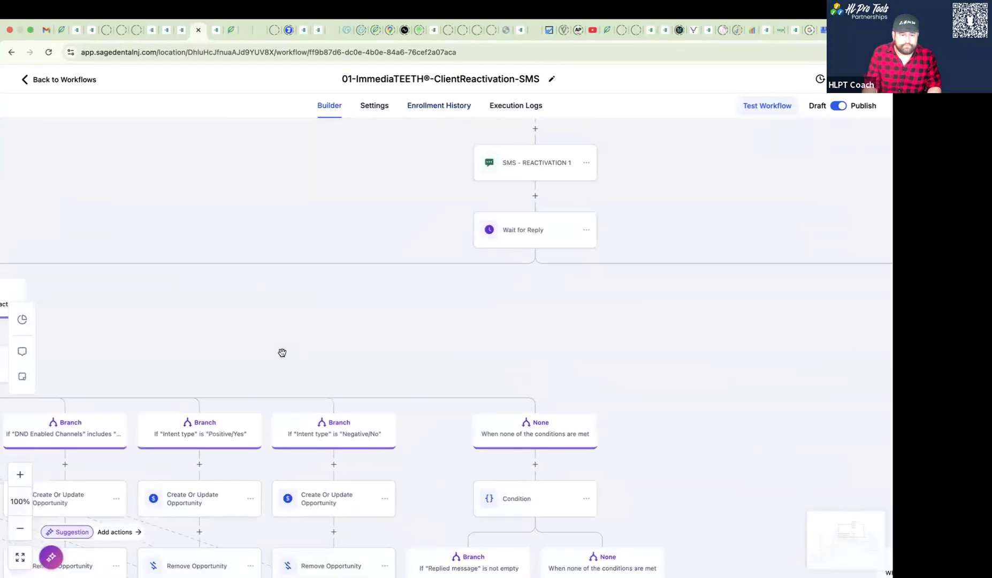
pyautogui.moveTo(275, 384); pyautogui.dragTo(472, 234)
pyautogui.scroll(-3, 606, 184)
pyautogui.hscroll(-5, 606, 184)
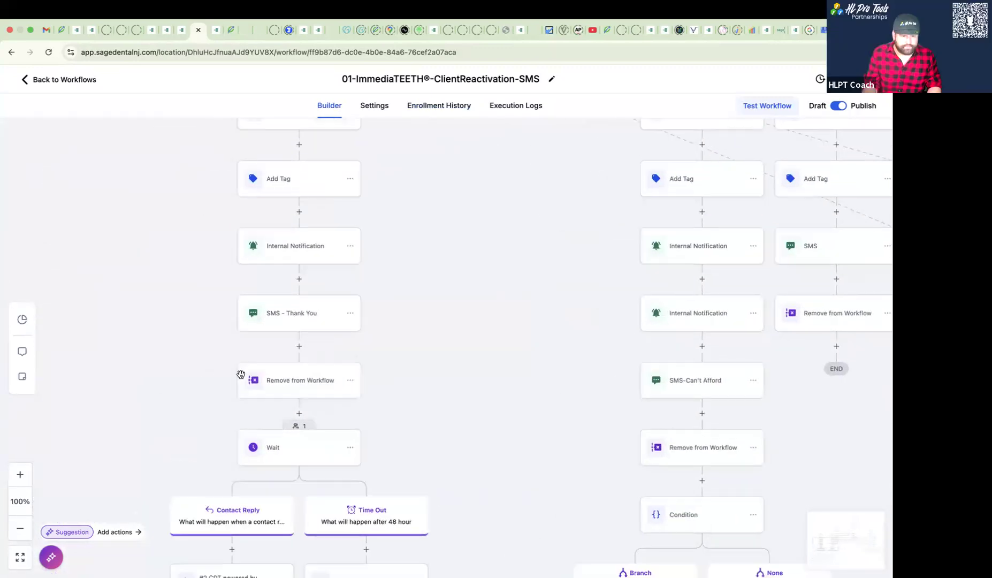
pyautogui.scroll(-3, 257, 306)
pyautogui.hscroll(-2, 257, 306)
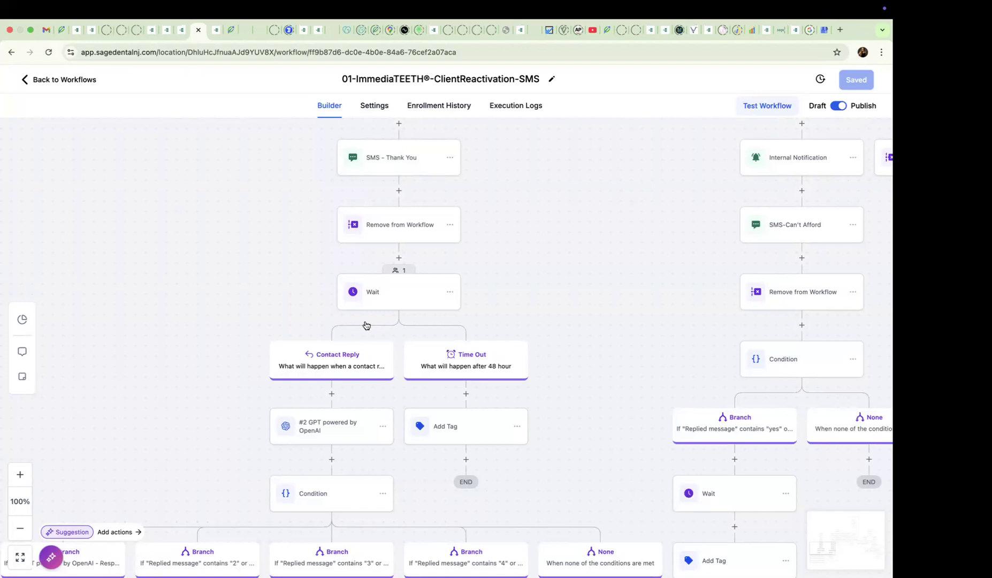
# - Check the test contact's current action in the enrollment history, and locate the #2 GPT powered by OpenAI action in the builder
pyautogui.moveTo(199, 443); pyautogui.dragTo(268, 348)
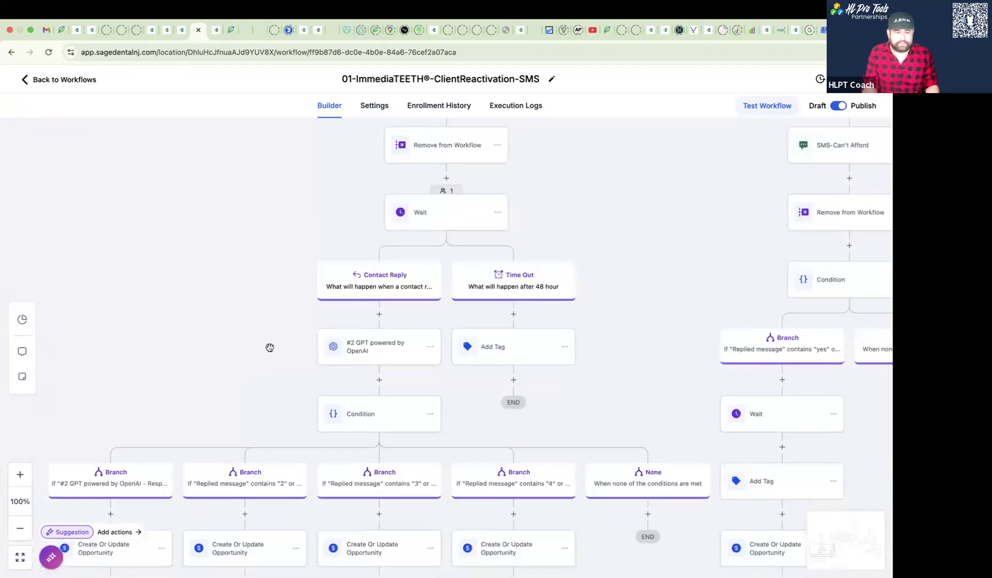
pyautogui.click(410, 108)
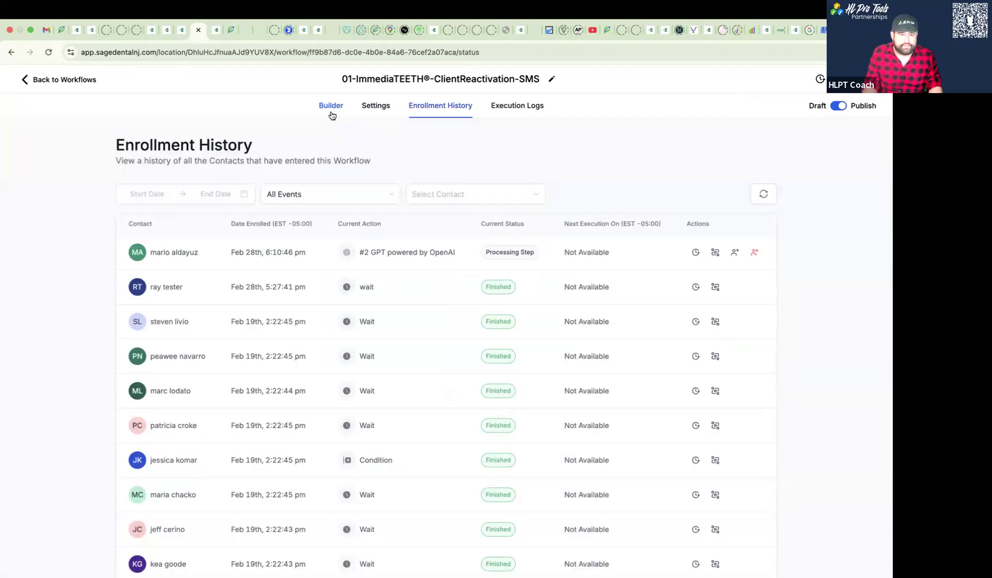
pyautogui.click(331, 113)
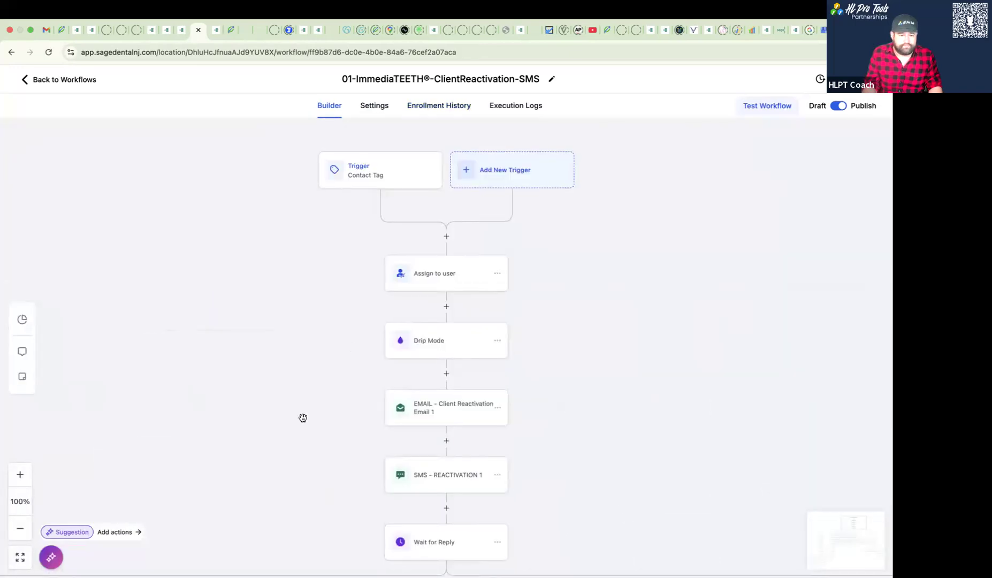
pyautogui.moveTo(302, 415); pyautogui.dragTo(523, 151)
pyautogui.moveTo(270, 420); pyautogui.dragTo(606, 198)
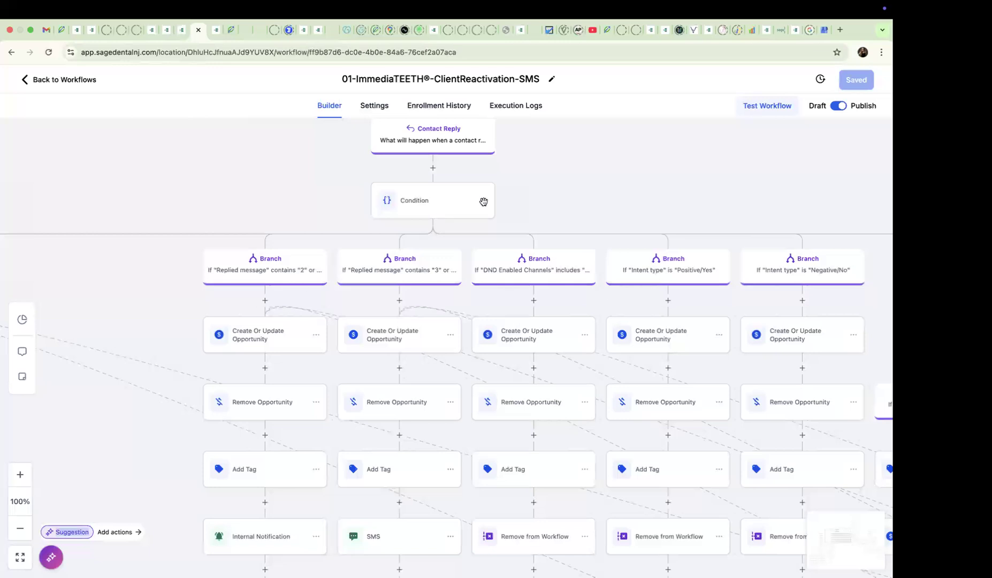
pyautogui.moveTo(292, 388); pyautogui.dragTo(792, 175)
pyautogui.moveTo(293, 438); pyautogui.dragTo(324, 177)
pyautogui.moveTo(330, 381); pyautogui.dragTo(303, 337)
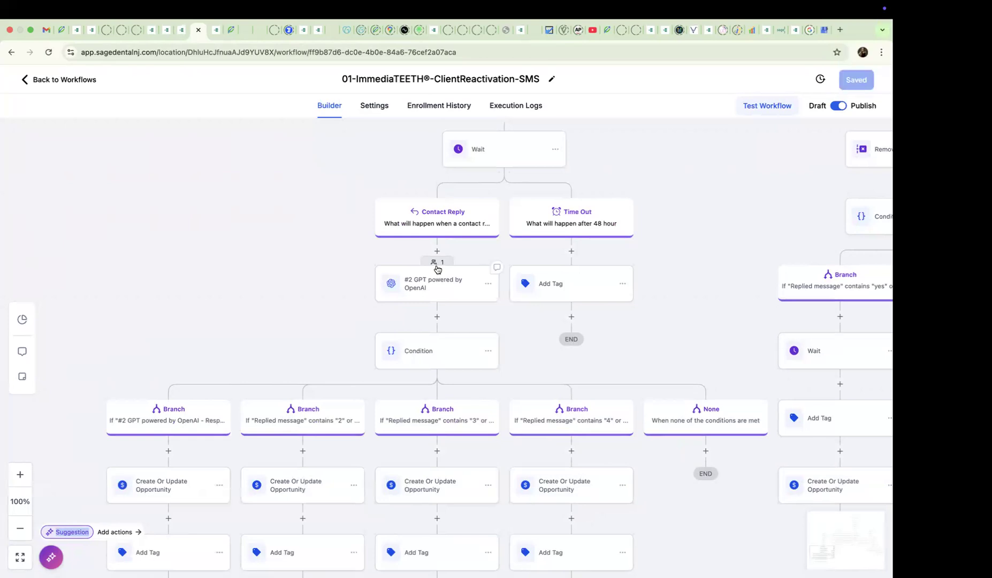
# - Check the test contact's latest enrollment status and review the actions recorded in the workflow's execution logs
pyautogui.click(439, 107)
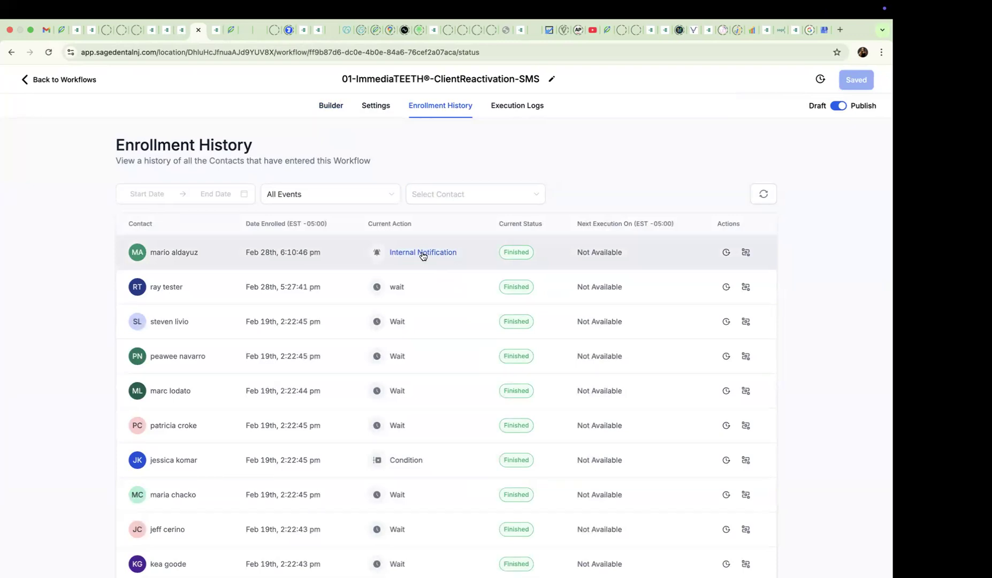
pyautogui.click(497, 115)
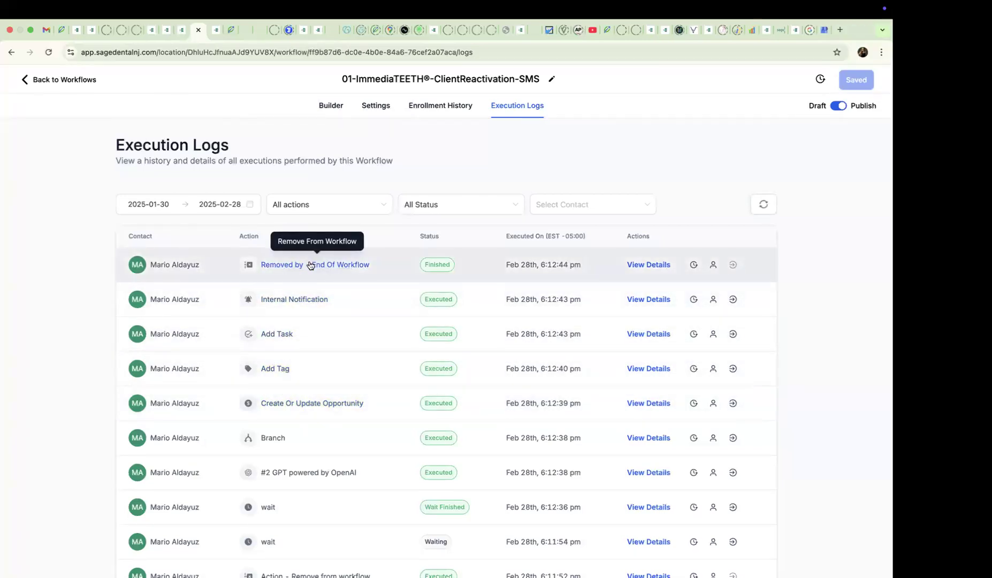
pyautogui.click(328, 106)
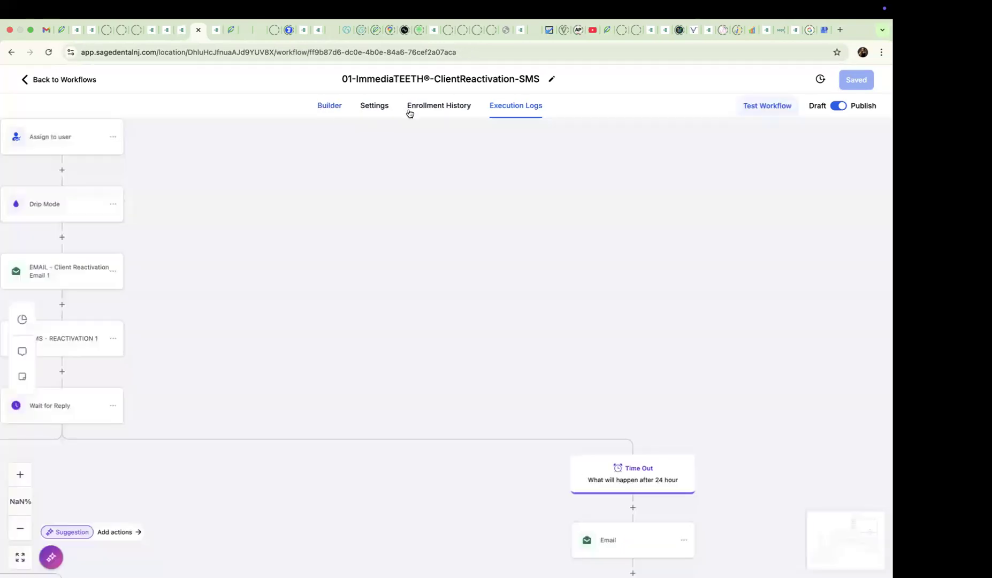
pyautogui.moveTo(277, 366); pyautogui.dragTo(464, 185)
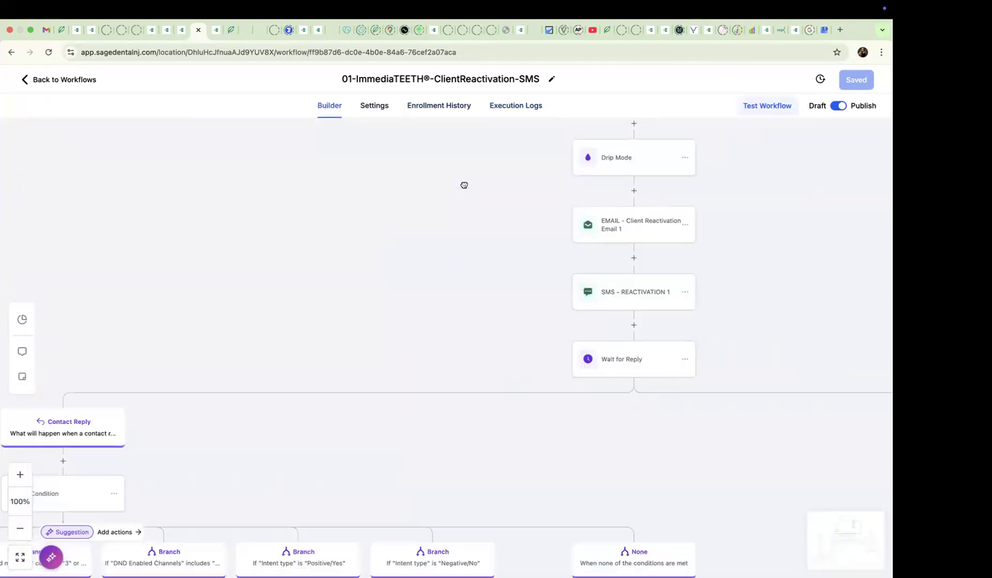
# - Inspect the event details of the test contact's Create Or Update Opportunity and Add Tag entries in the execution logs
pyautogui.click(500, 108)
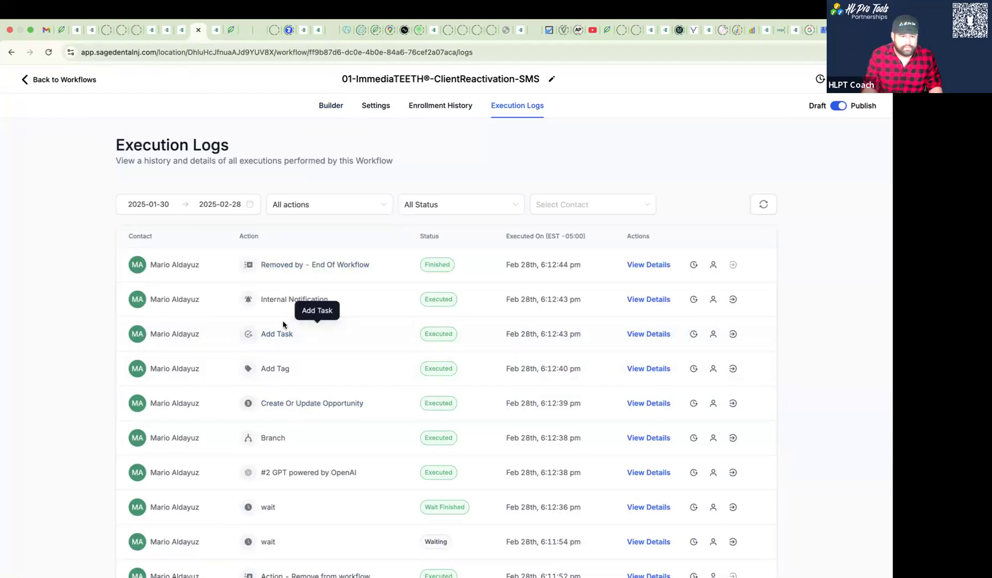
pyautogui.click(287, 408)
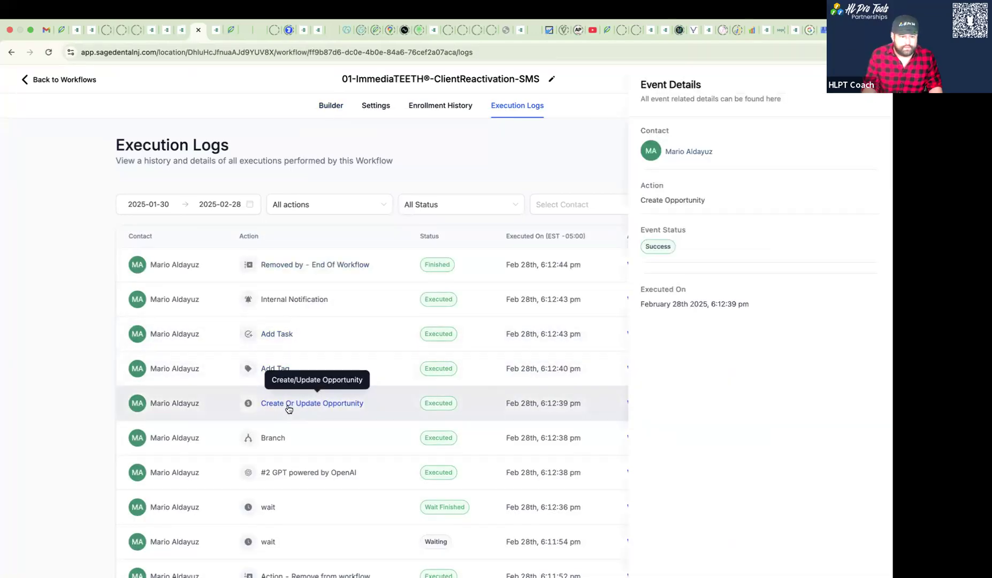
pyautogui.click(267, 372)
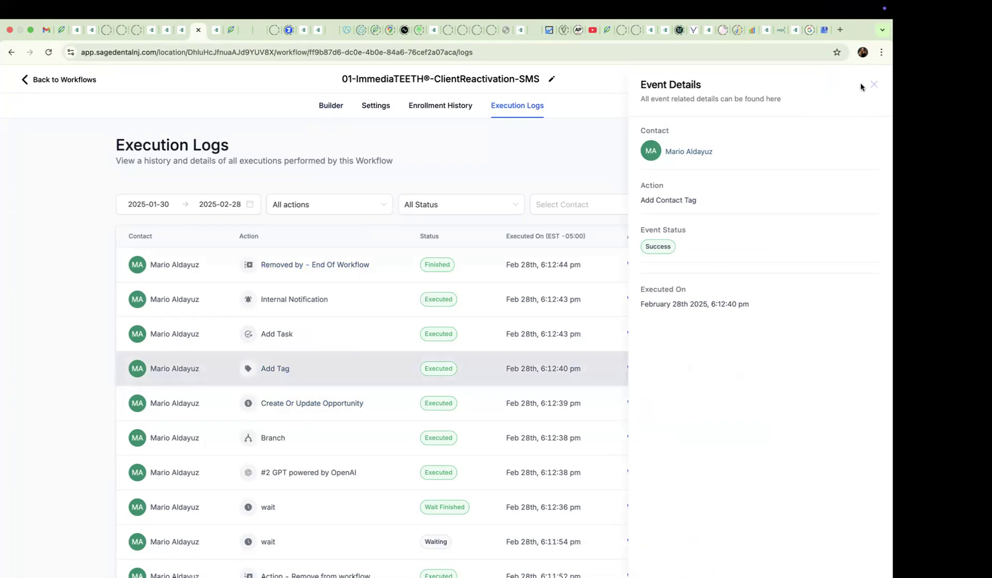
pyautogui.click(874, 85)
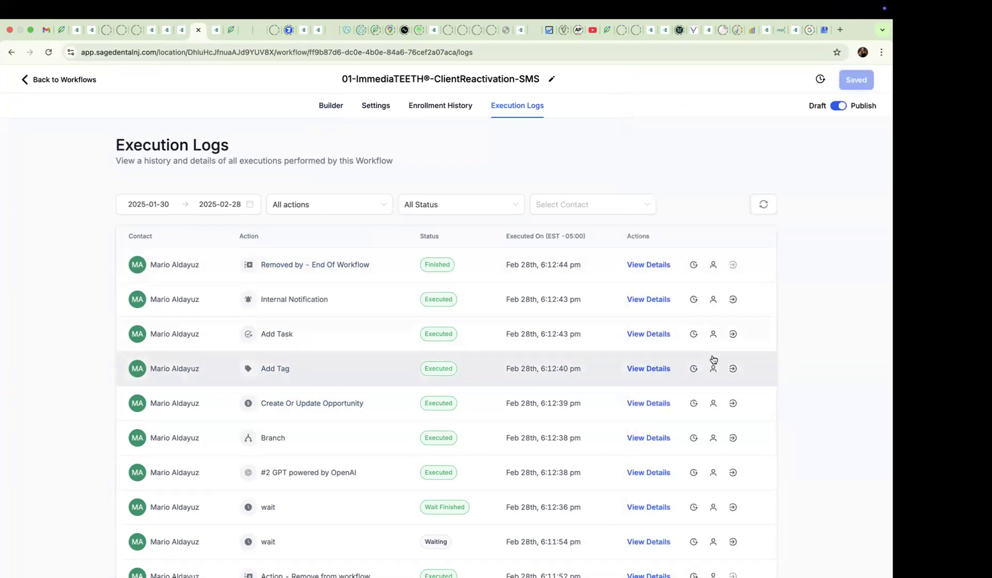
# - Examine the settings of the Create Or Update Opportunity action under the #2 GPT powered by OpenAI response branch in the builder
pyautogui.click(330, 105)
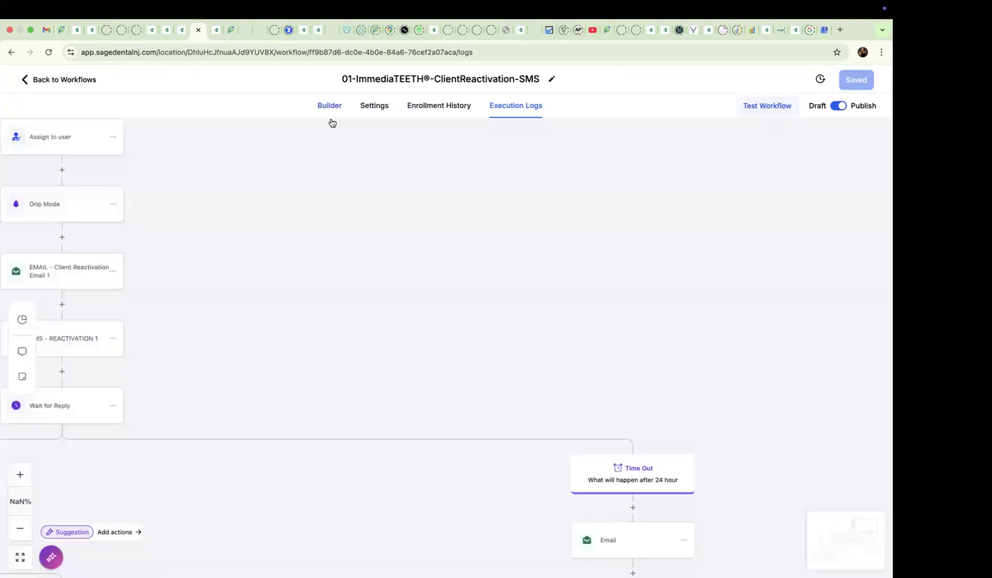
pyautogui.moveTo(230, 414); pyautogui.dragTo(604, 143)
pyautogui.moveTo(287, 379); pyautogui.dragTo(642, 135)
pyautogui.moveTo(286, 414); pyautogui.dragTo(772, 104)
pyautogui.moveTo(343, 289); pyautogui.dragTo(343, 135)
pyautogui.moveTo(255, 307); pyautogui.dragTo(348, 133)
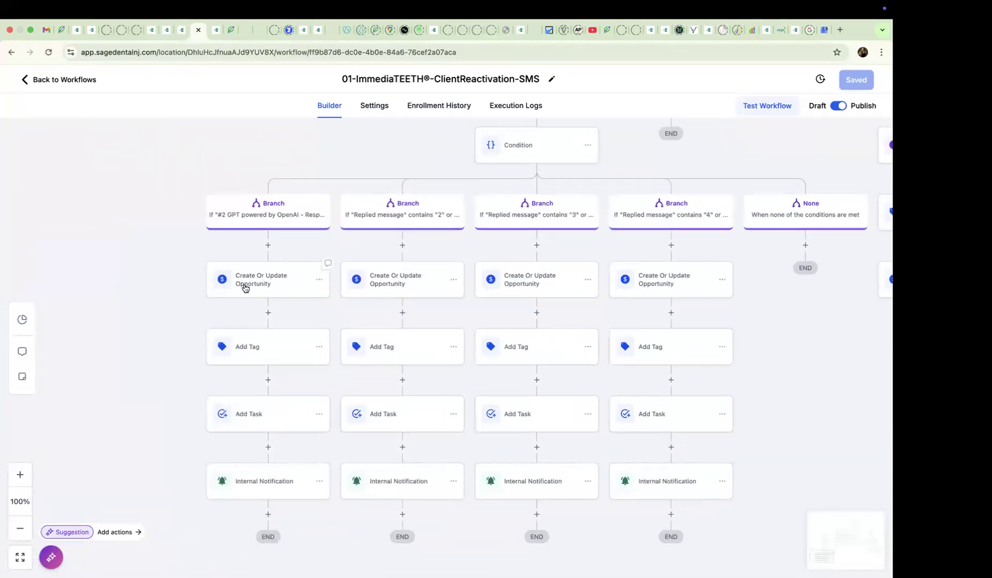
pyautogui.click(245, 289)
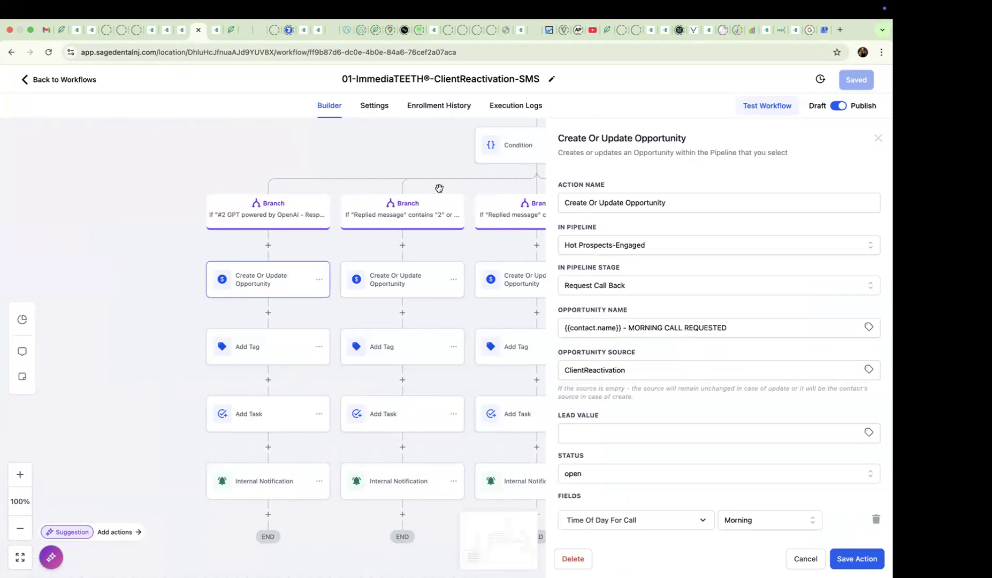
# - Return to the test contact's record and examine the updated opportunity's title in the conversation
pyautogui.click(508, 107)
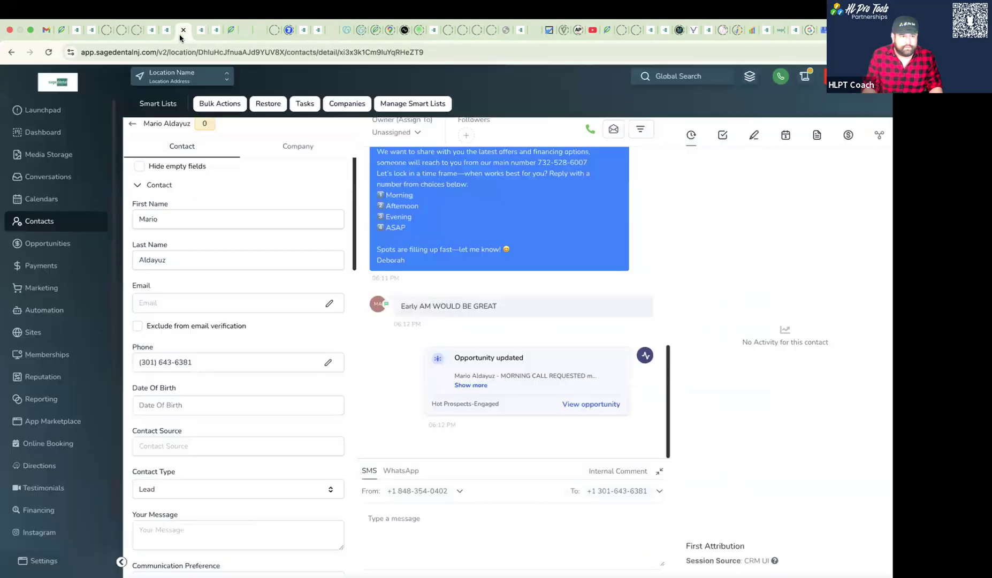
pyautogui.click(179, 32)
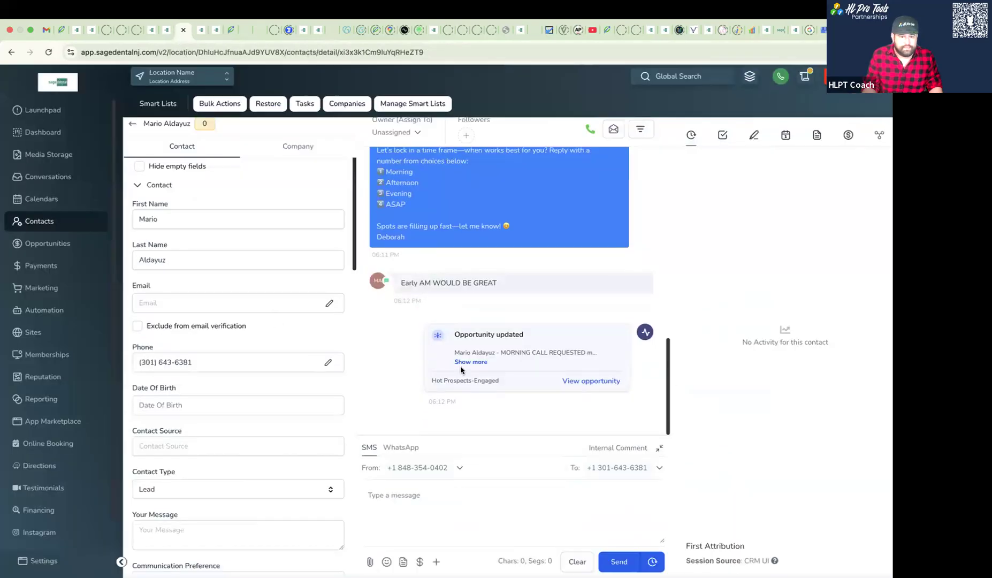
pyautogui.moveTo(500, 352); pyautogui.dragTo(615, 353)
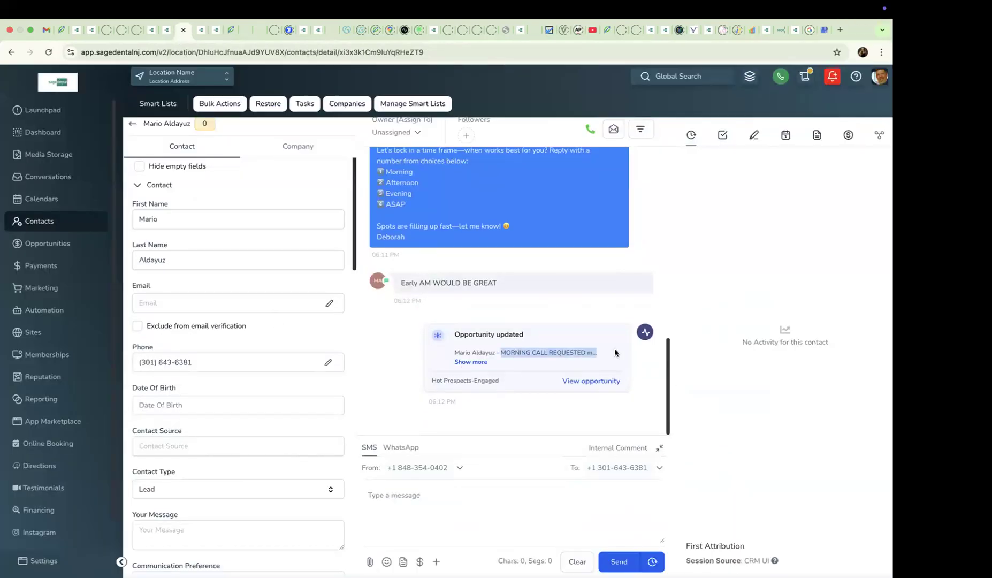